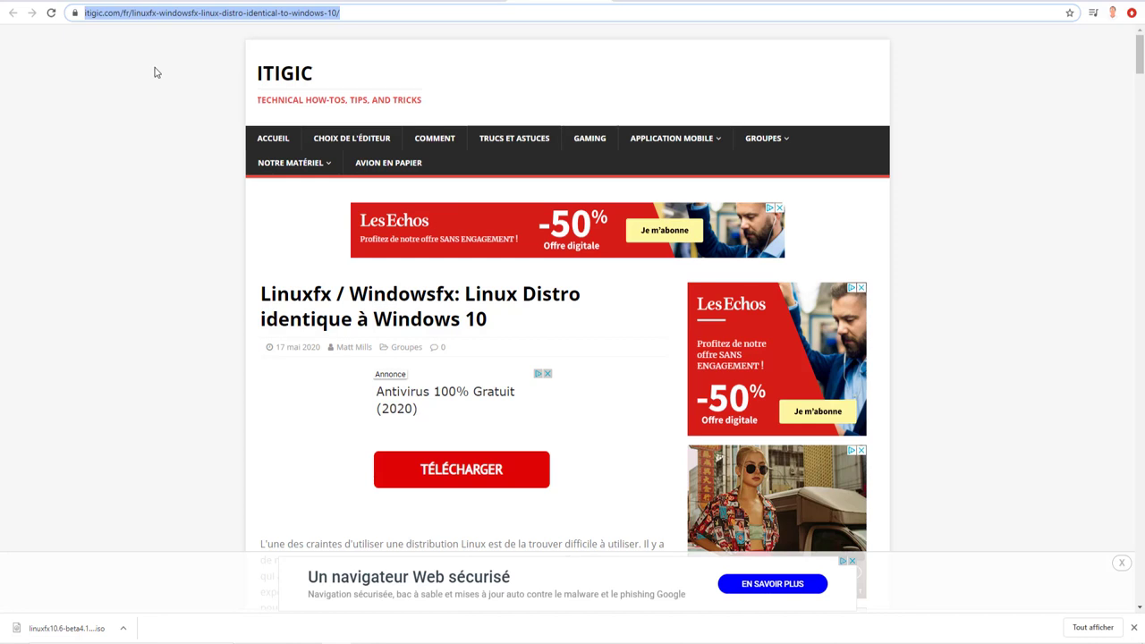
- Read through the Linuxfx / Windowsfx article, covering features, installed programs and minimum requirements, and follow its Linuxfx download link
scroll(254, 267, "down", 1)
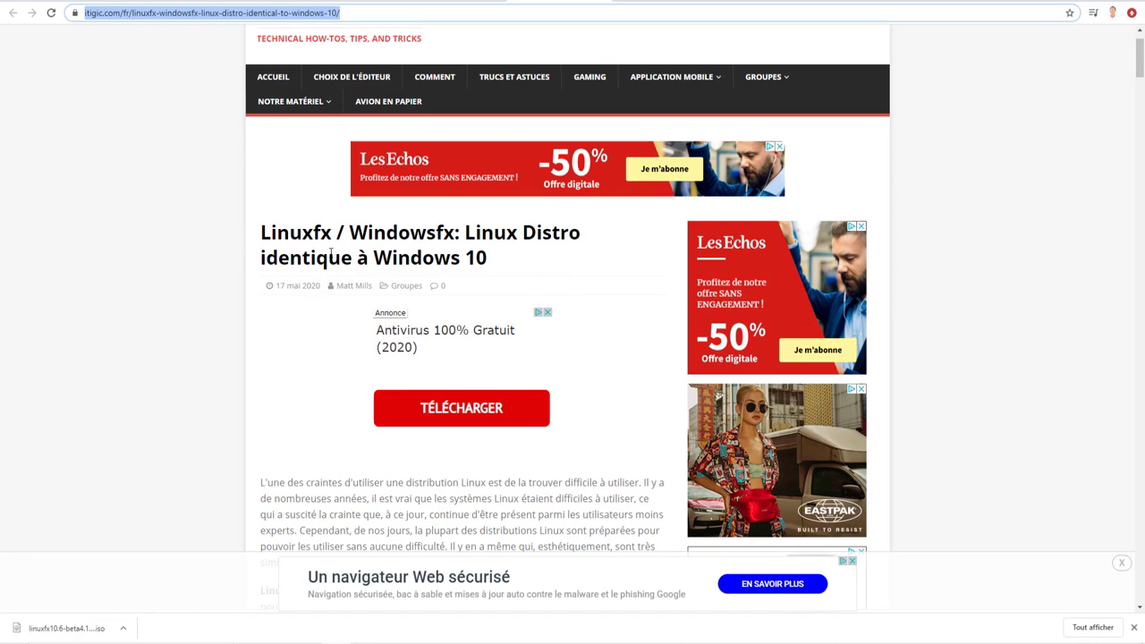
scroll(327, 281, "down", 3)
scroll(327, 280, "down", 8)
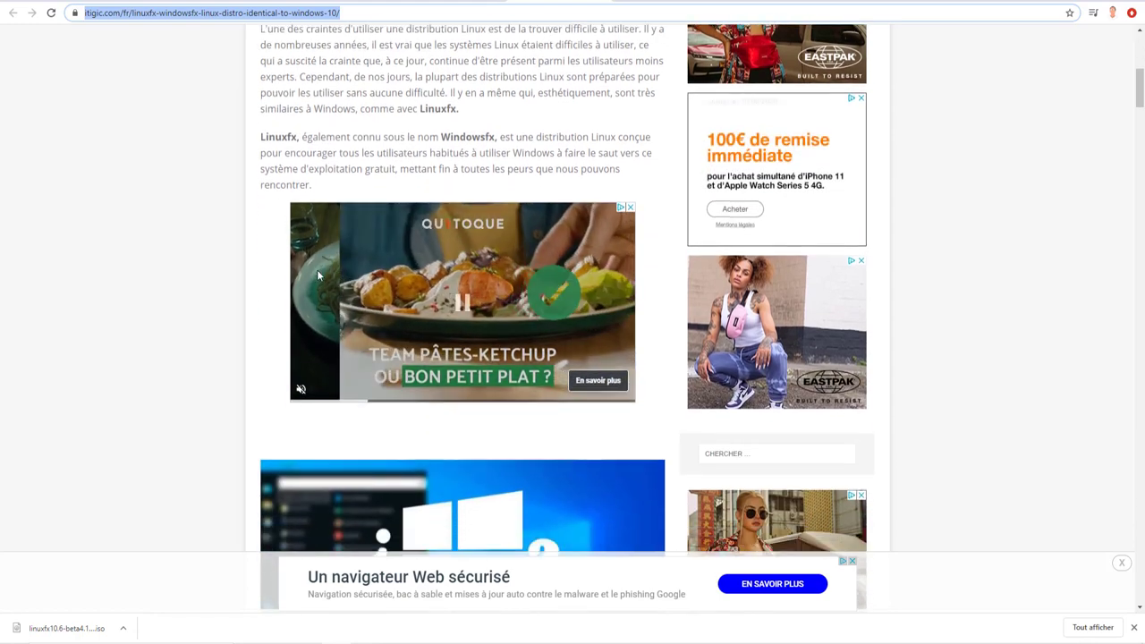
scroll(375, 255, "down", 1)
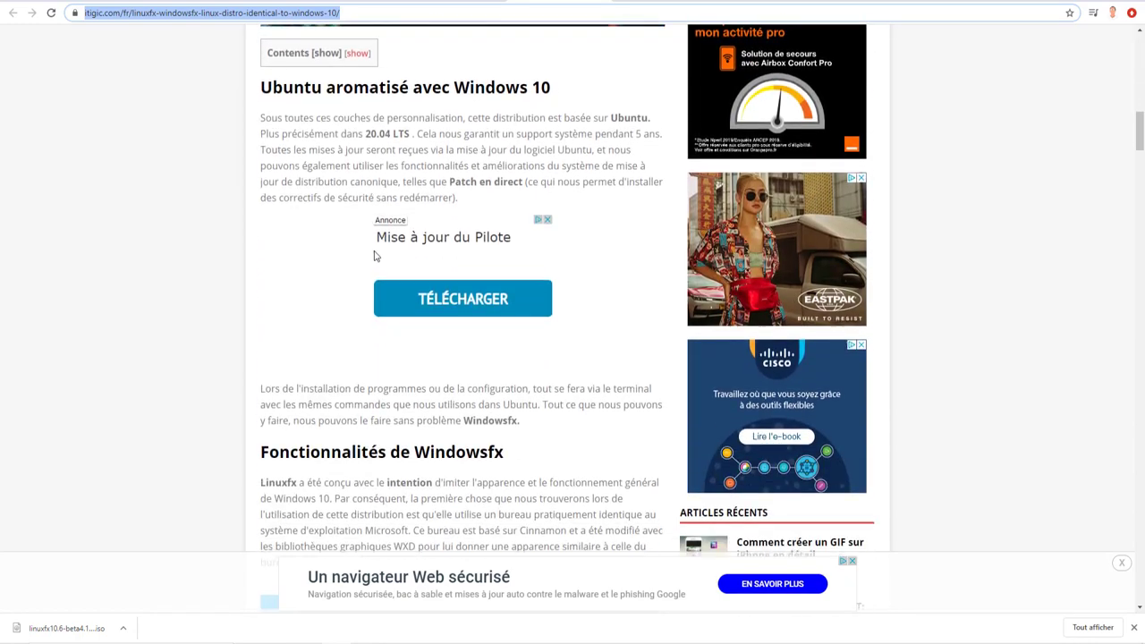
scroll(319, 332, "down", 4)
scroll(260, 311, "down", 6)
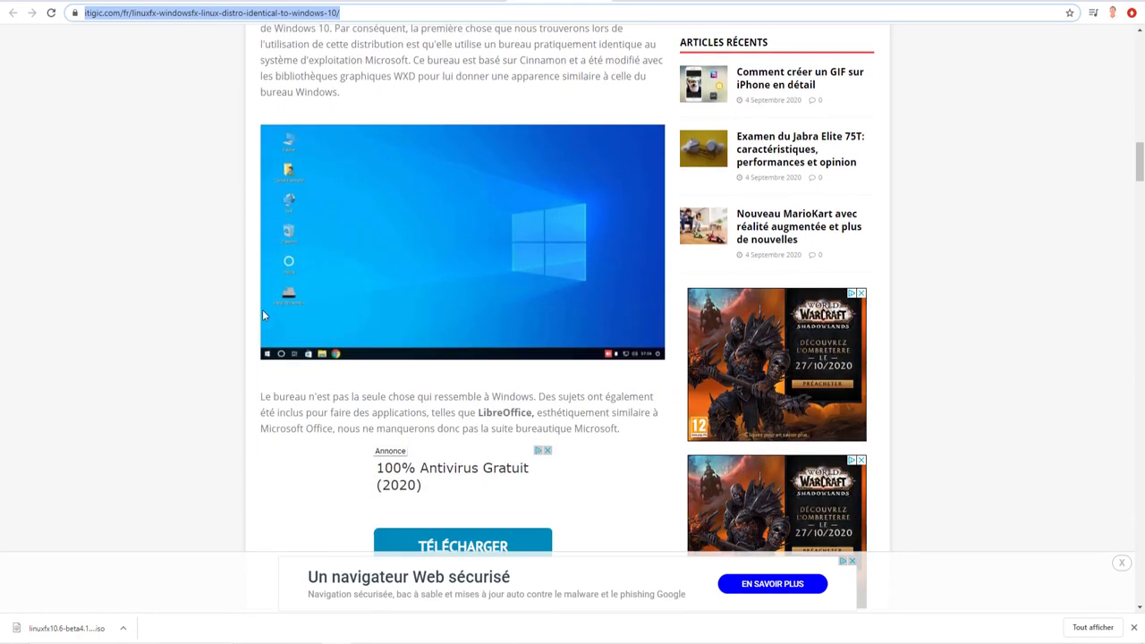
scroll(252, 305, "down", 6)
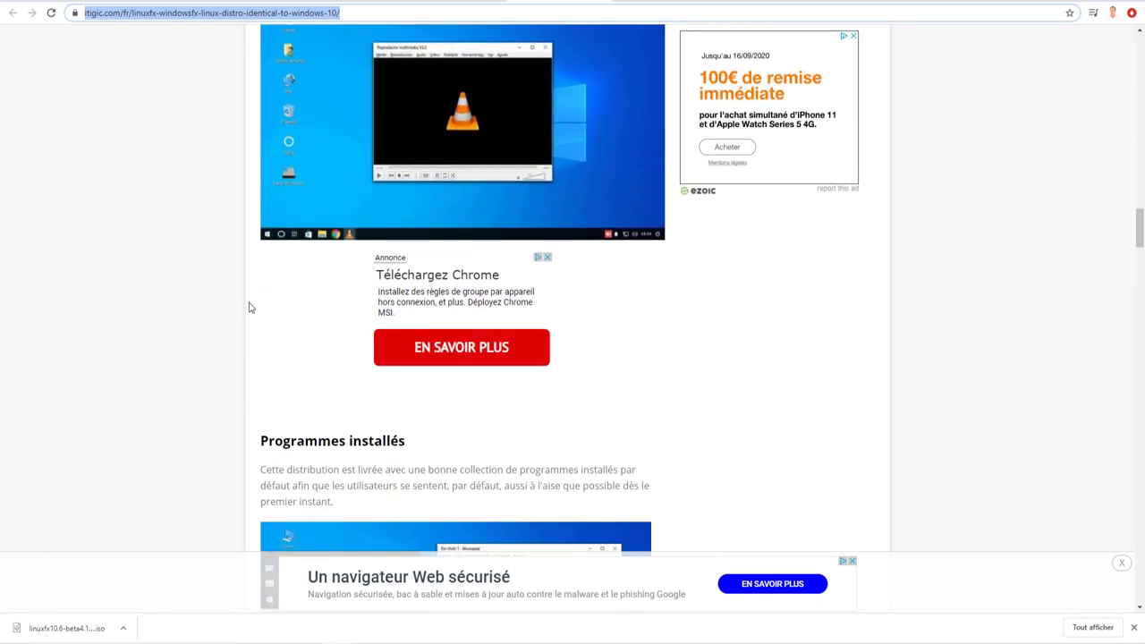
scroll(258, 304, "down", 4)
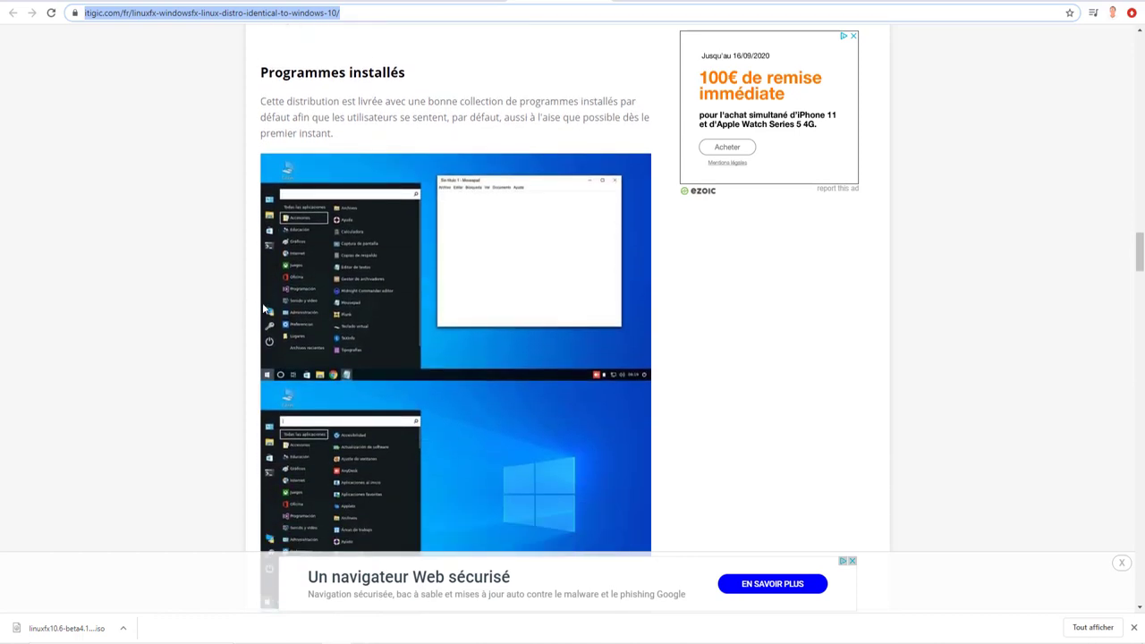
scroll(268, 304, "down", 4)
scroll(373, 270, "down", 5)
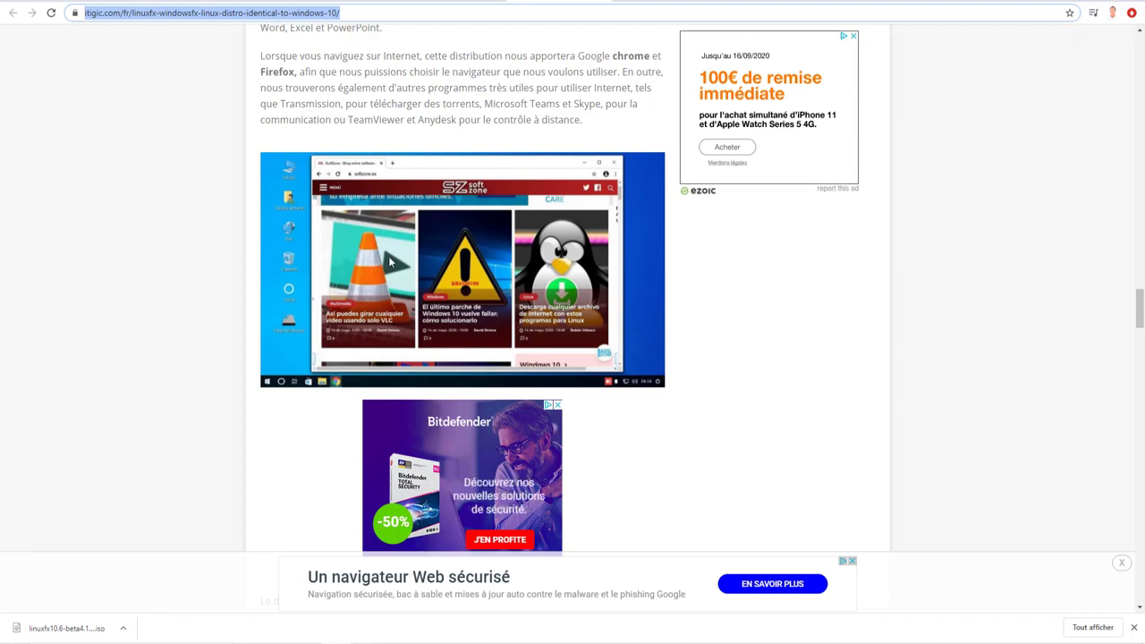
scroll(407, 304, "down", 3)
scroll(419, 339, "down", 6)
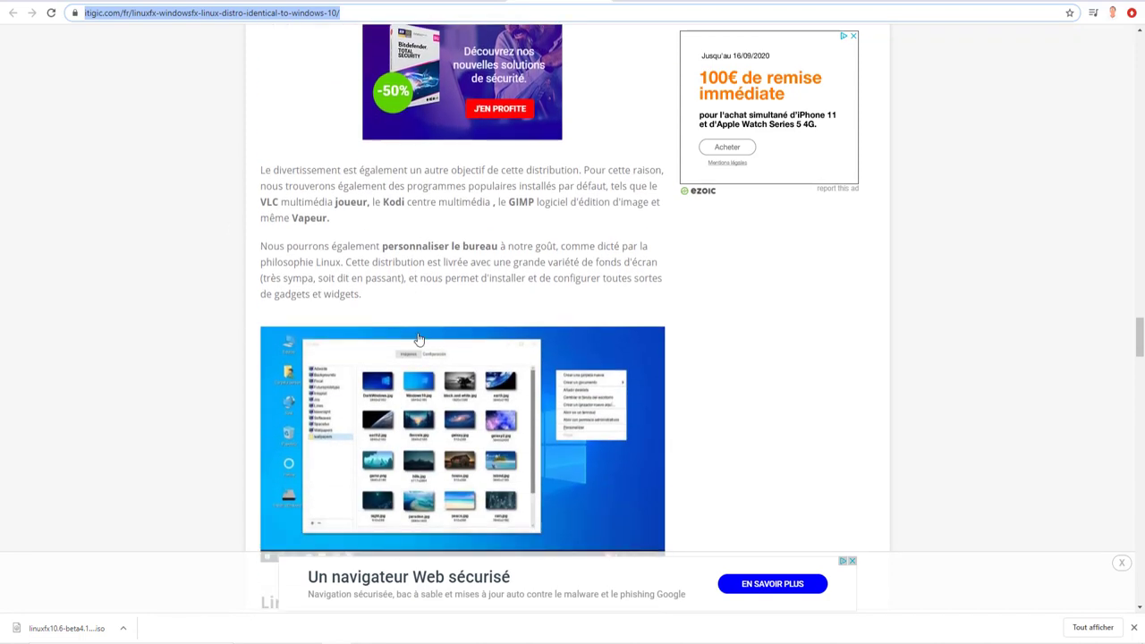
scroll(468, 325, "down", 7)
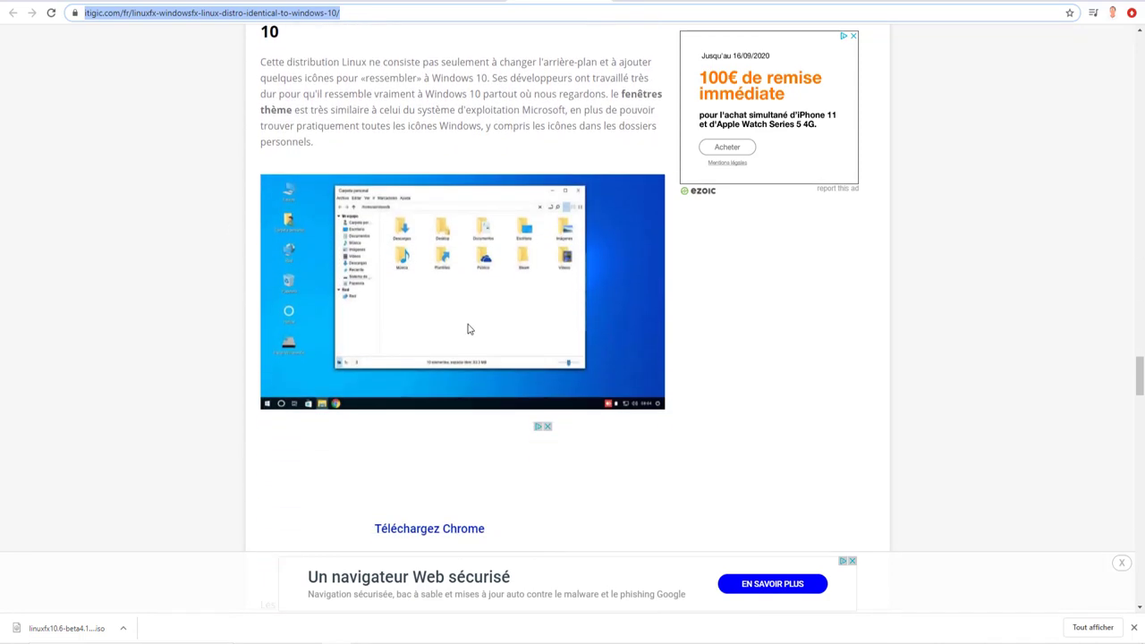
scroll(465, 329, "down", 8)
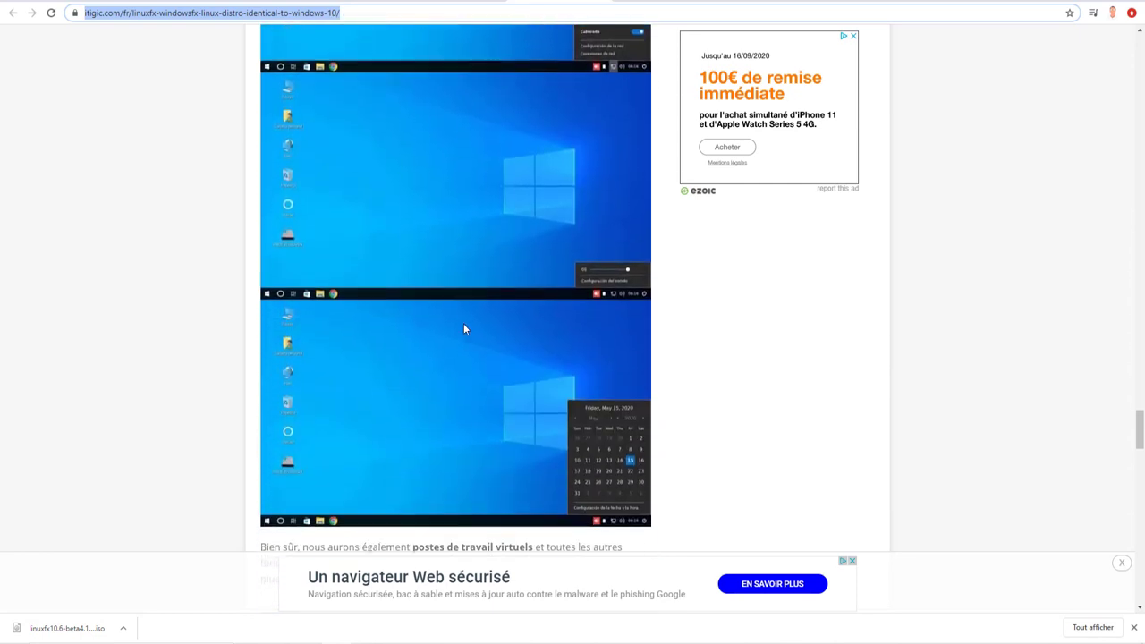
scroll(463, 329, "down", 8)
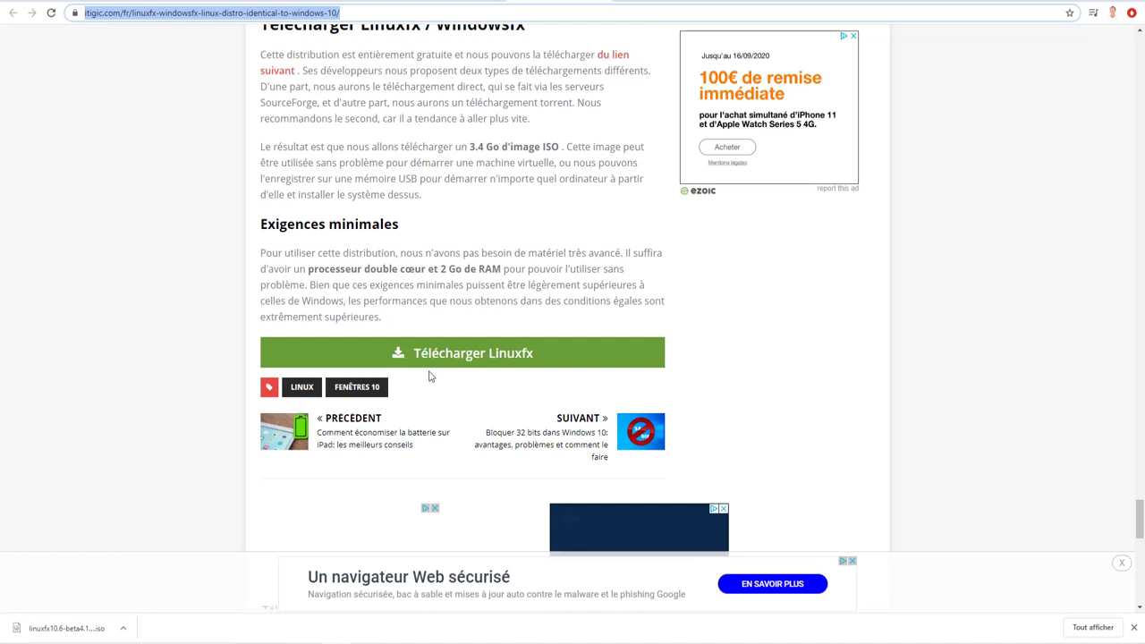
left_click(456, 358)
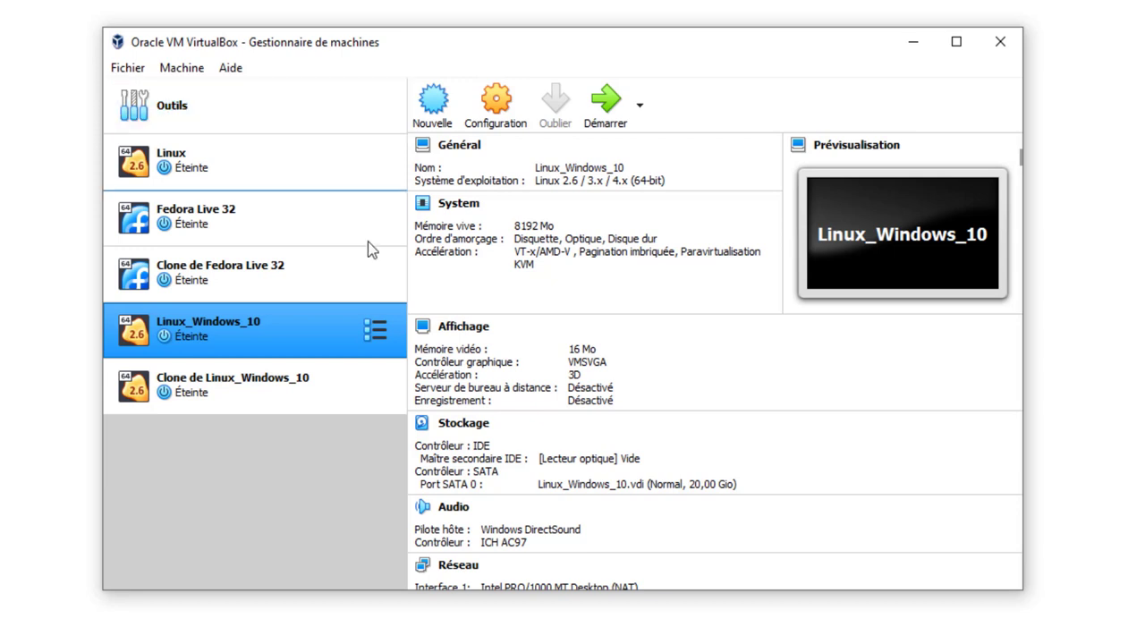
- Switch to Oracle VM VirtualBox and begin creating a new virtual machine named Linux_Windows_10_Bis
left_click(280, 171, "ctrl")
left_click(260, 331)
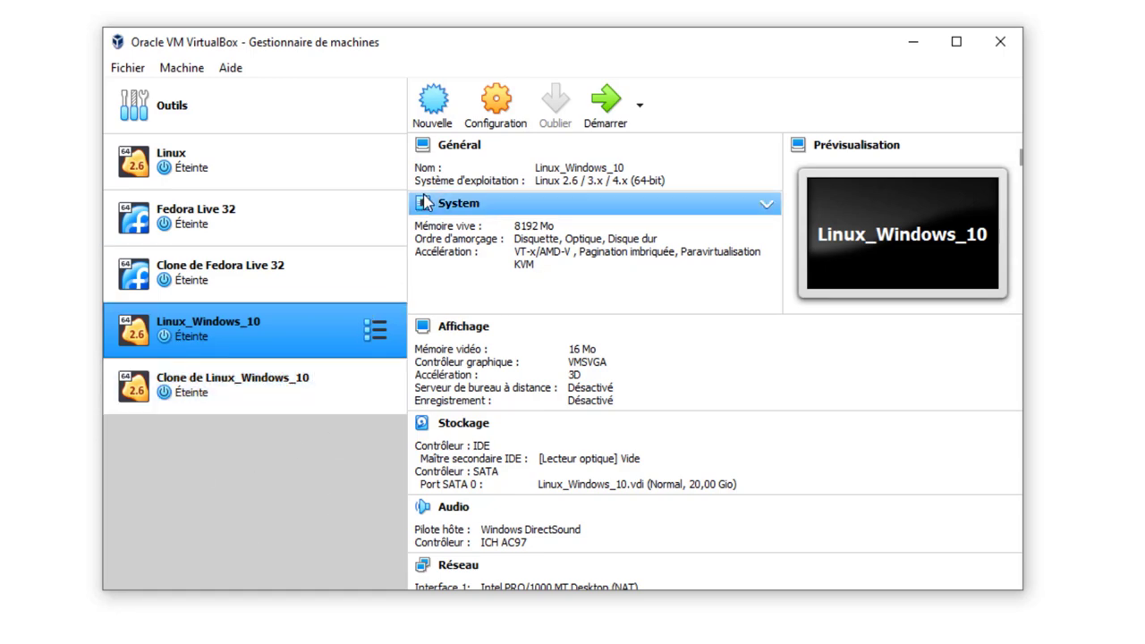
left_click(436, 104)
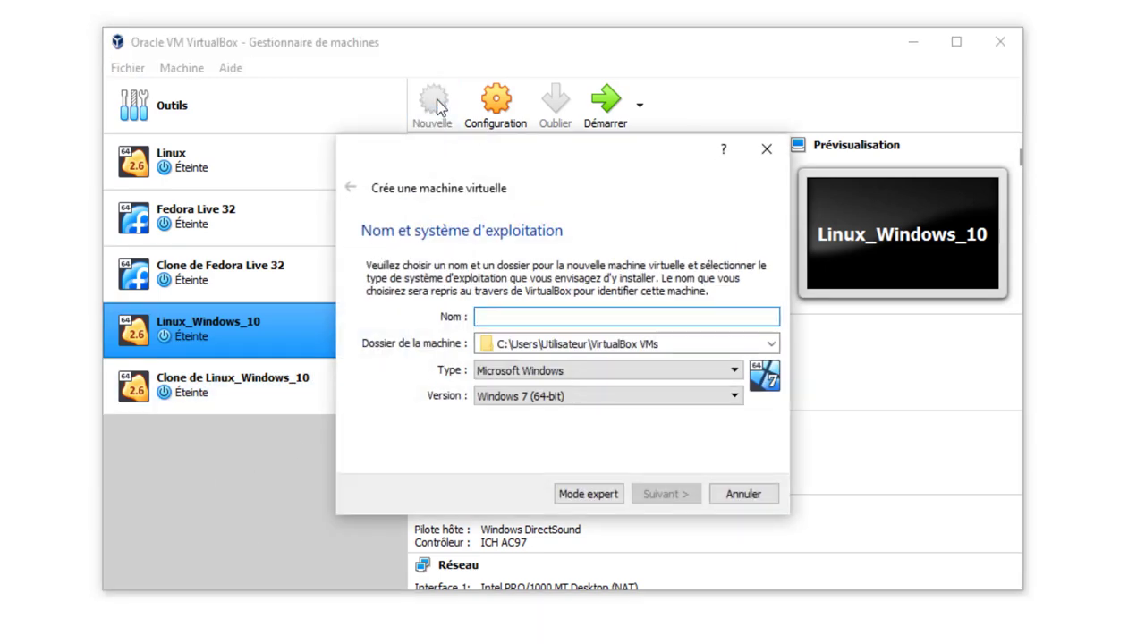
left_click(496, 315)
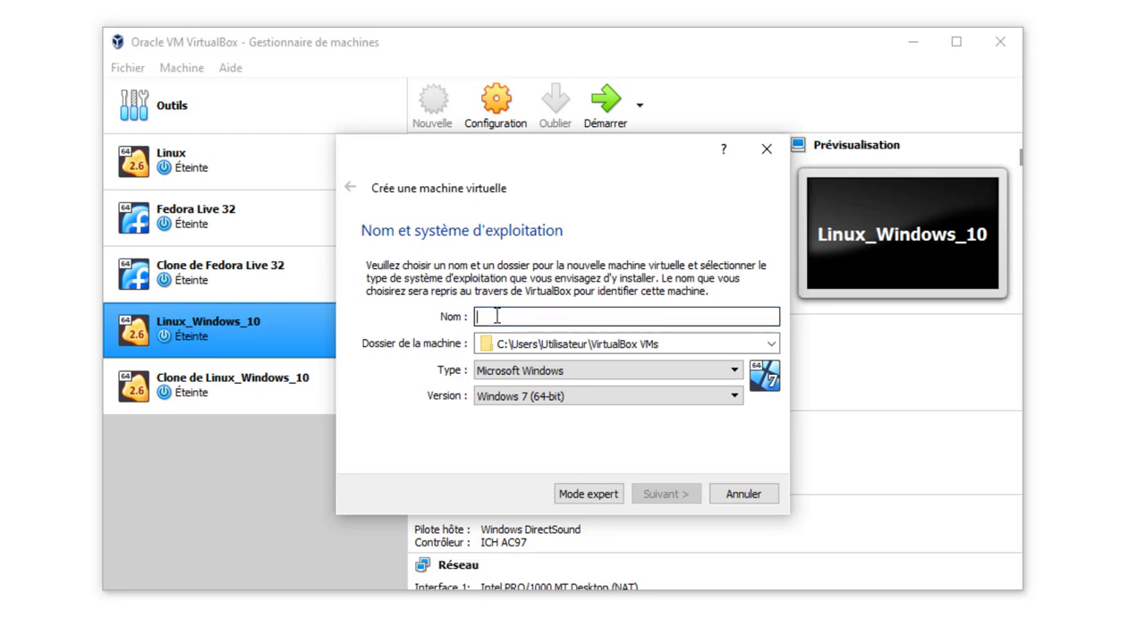
type("Linux")
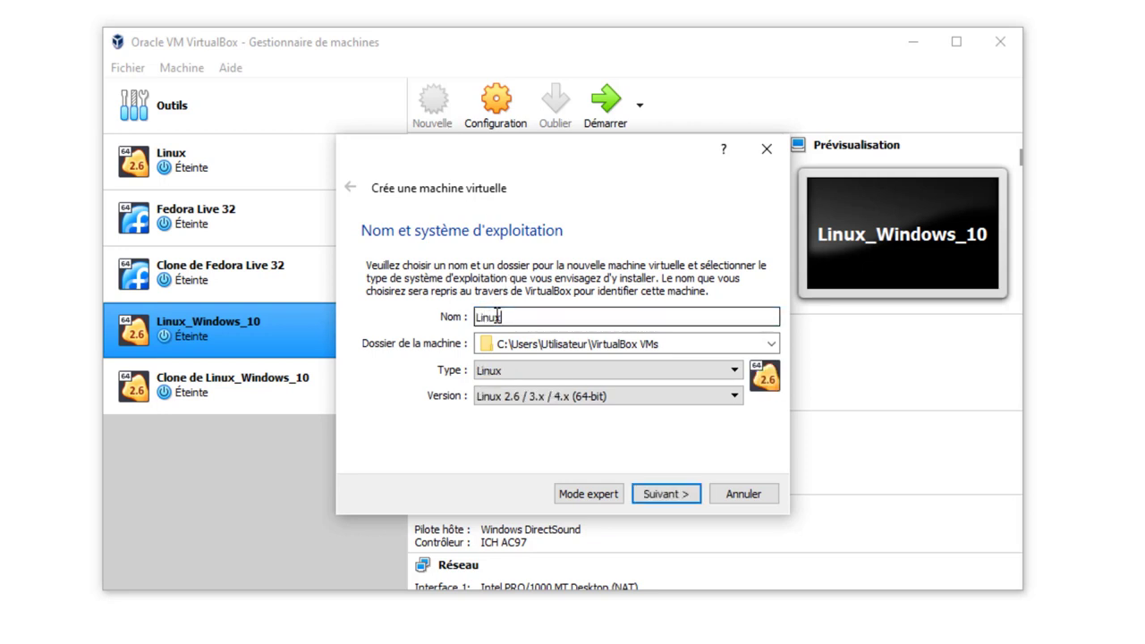
type("_Windows")
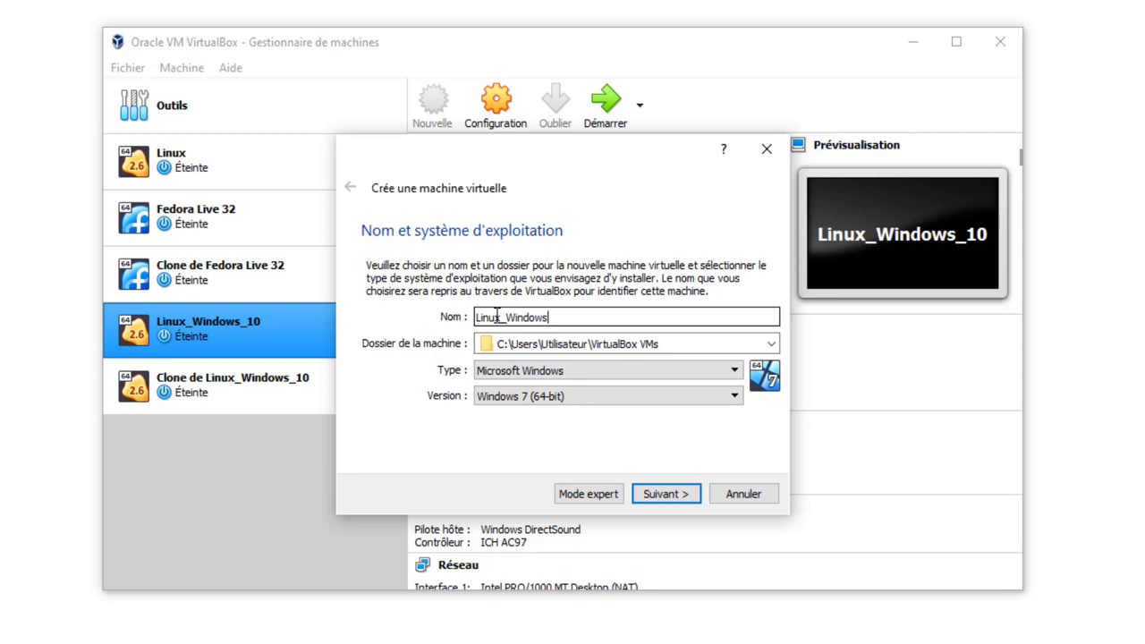
type("_10_Bis")
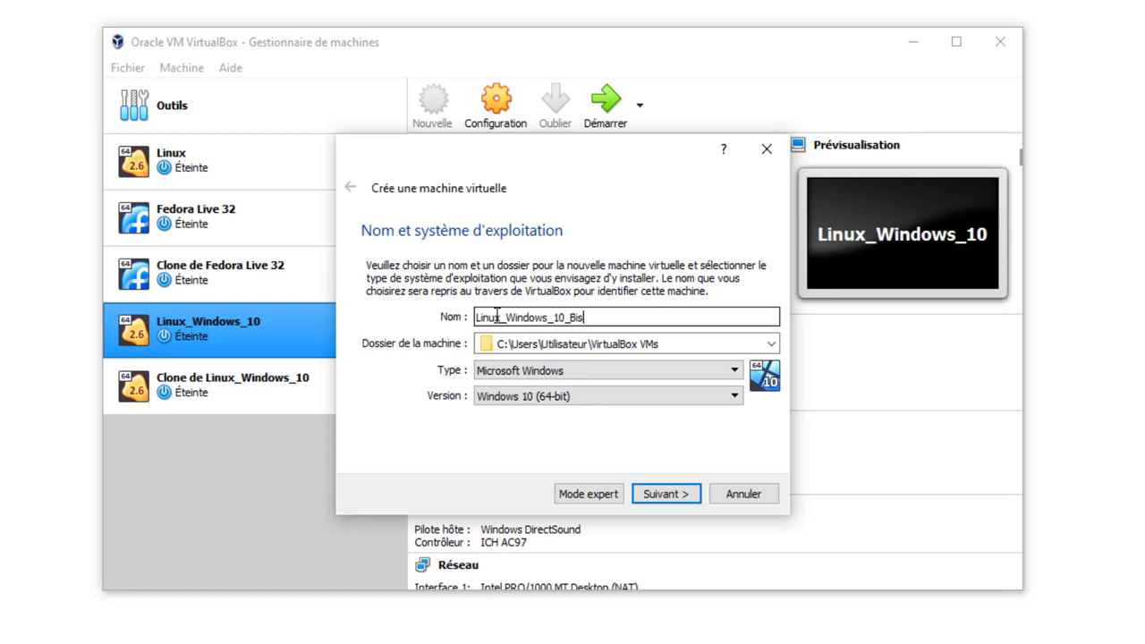
- Set the new machine's folder to the VirtualBox folder on the Media (D:) drive
left_click(771, 343)
left_click(544, 383)
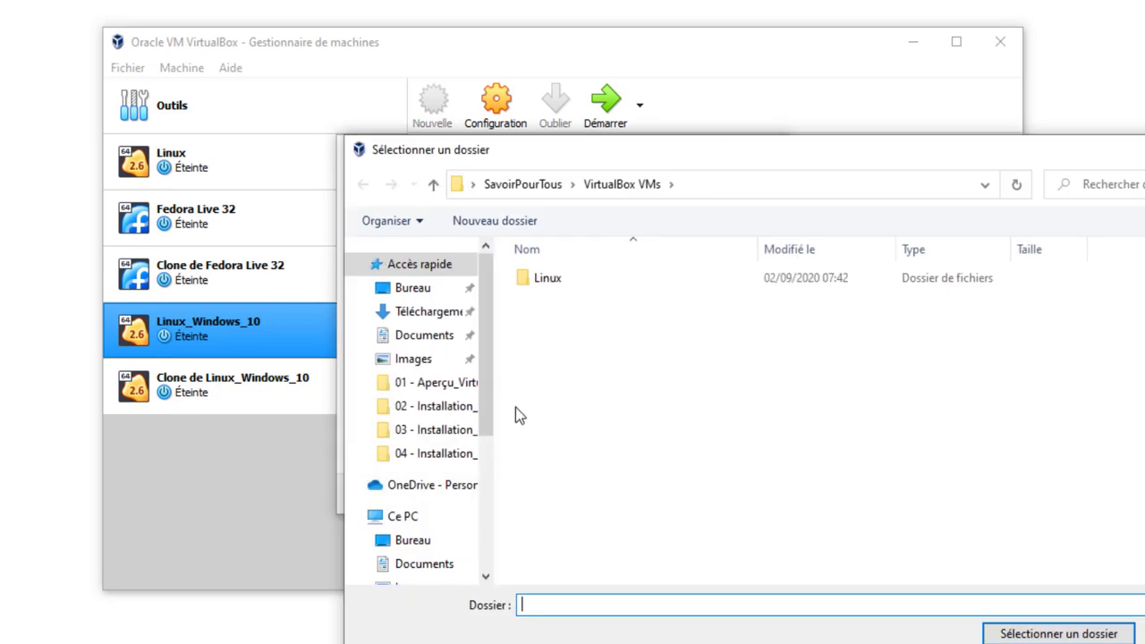
scroll(483, 501, "down", 3)
scroll(447, 531, "down", 2)
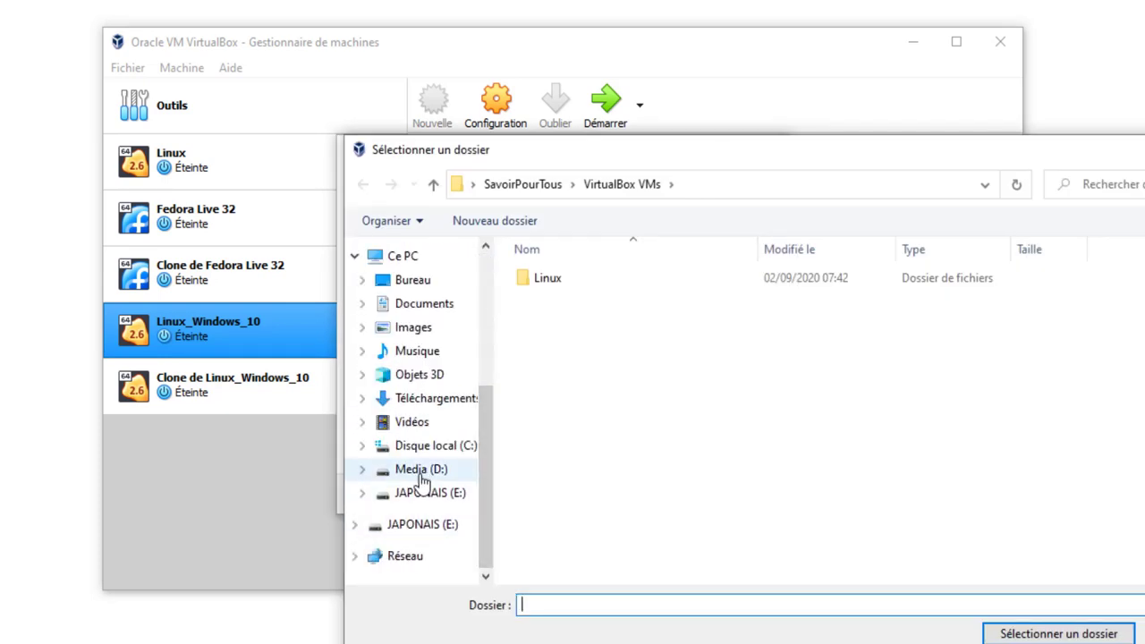
left_click(416, 470)
scroll(673, 517, "down", 1)
left_click(601, 573)
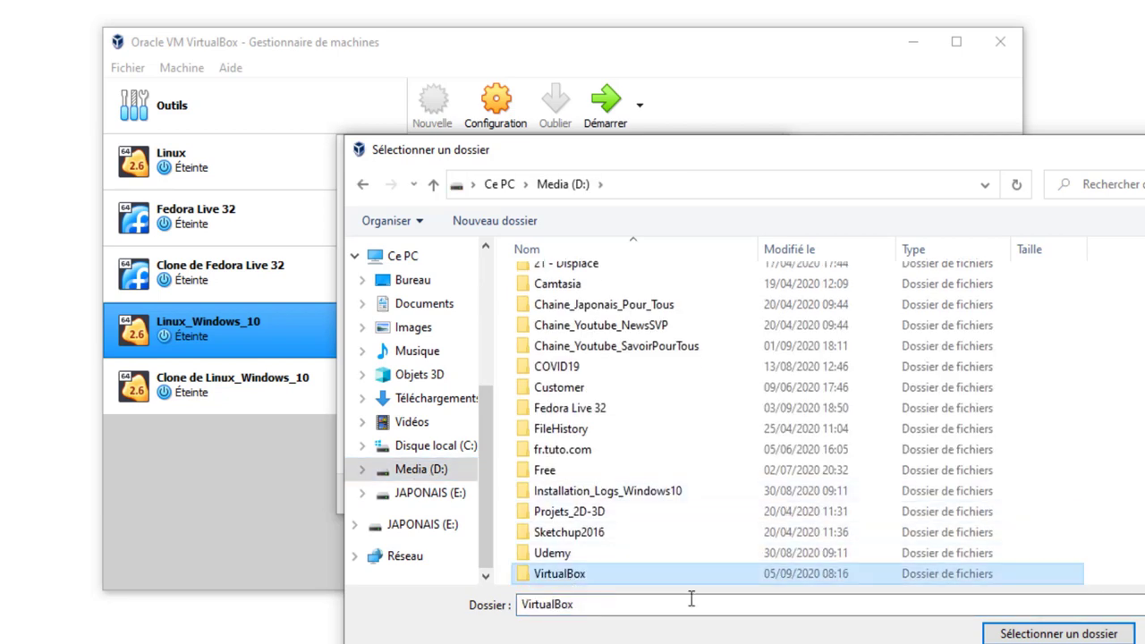
left_click(1016, 633)
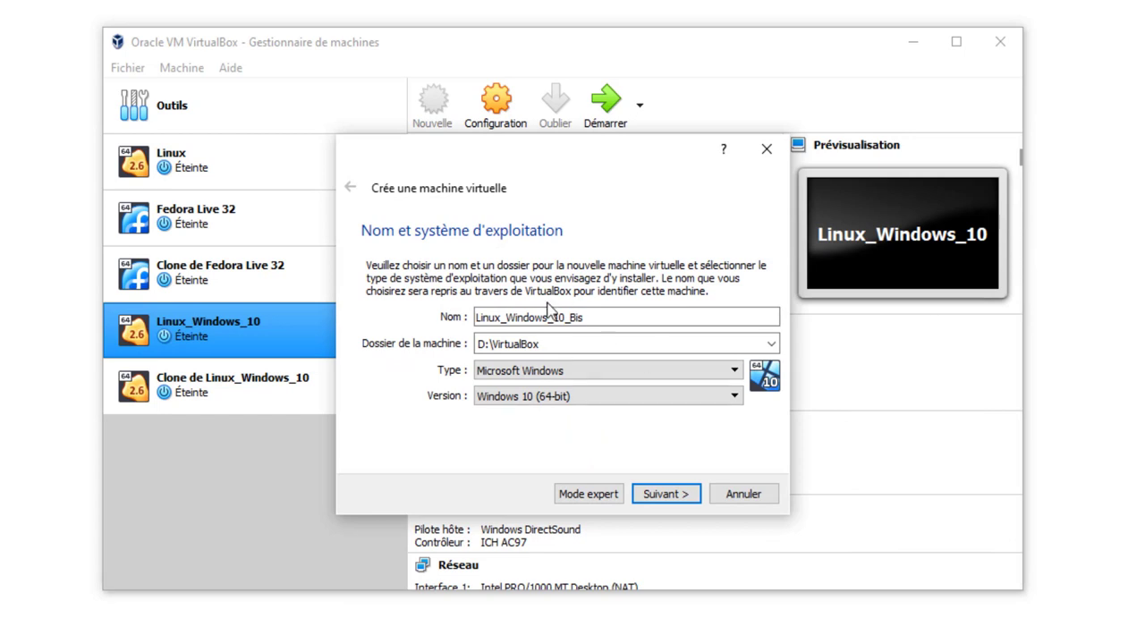
- Set the machine's operating system type to Linux and allocate 8192 MB of memory
left_click(565, 371)
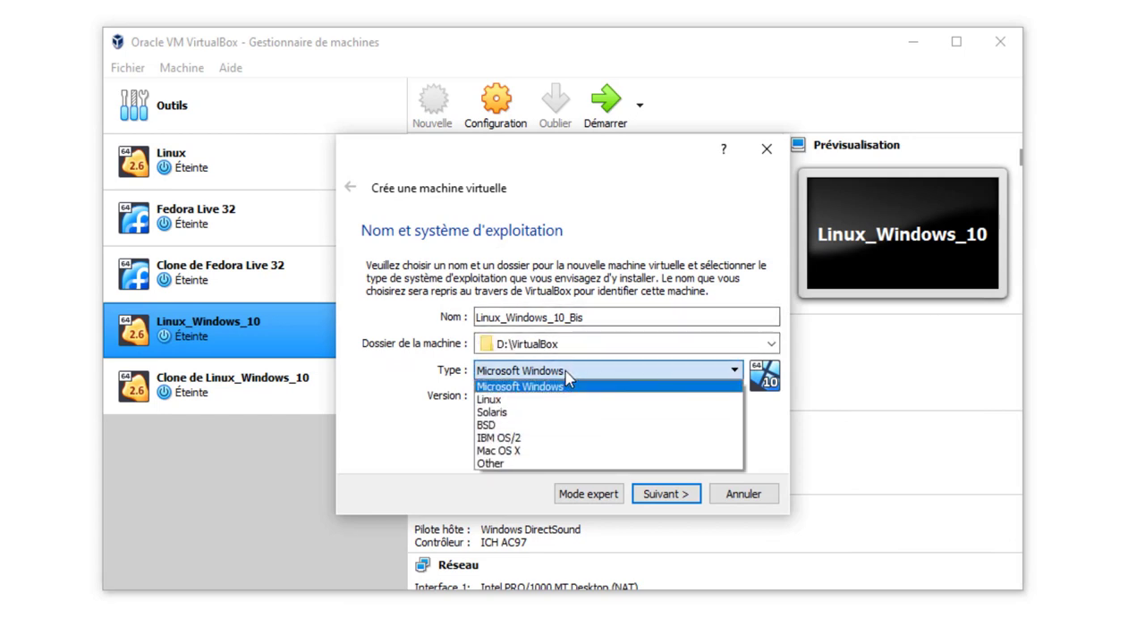
left_click(513, 399)
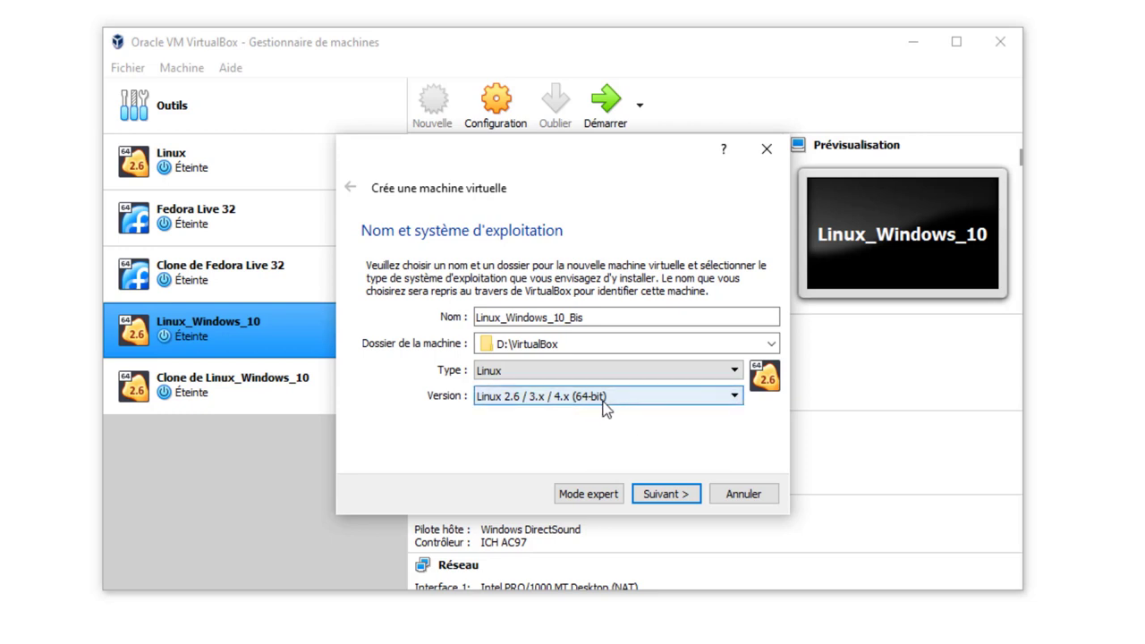
left_click(663, 495)
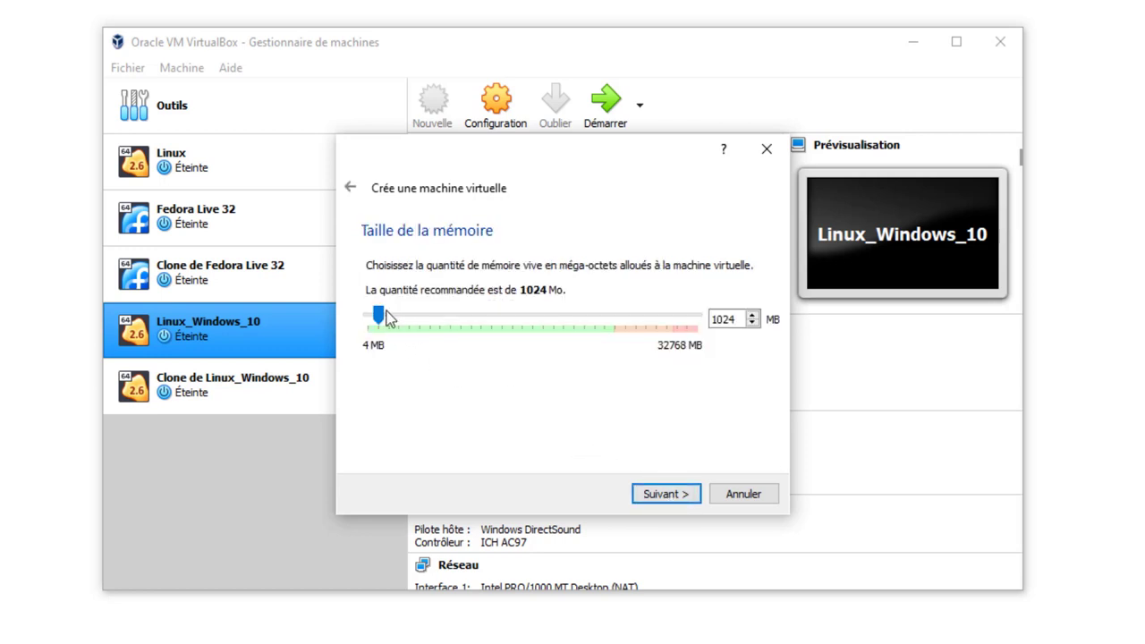
left_click_drag(387, 320, 452, 320)
left_click(670, 497)
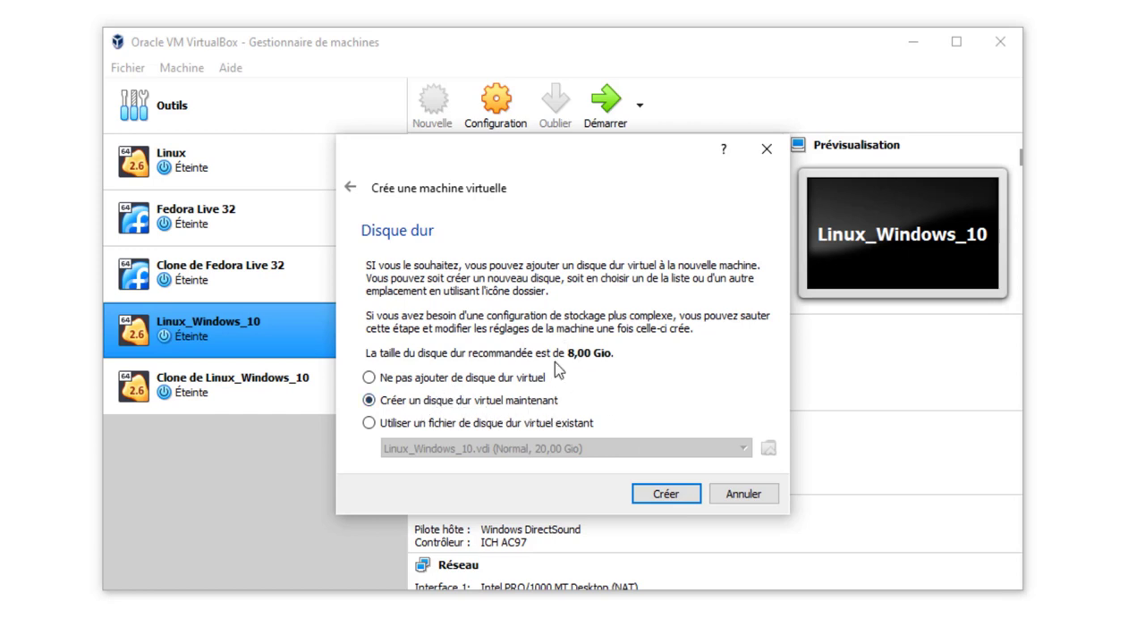
- Create a dynamically allocated VDI virtual hard disk of 20 GB for the new machine
left_click(663, 494)
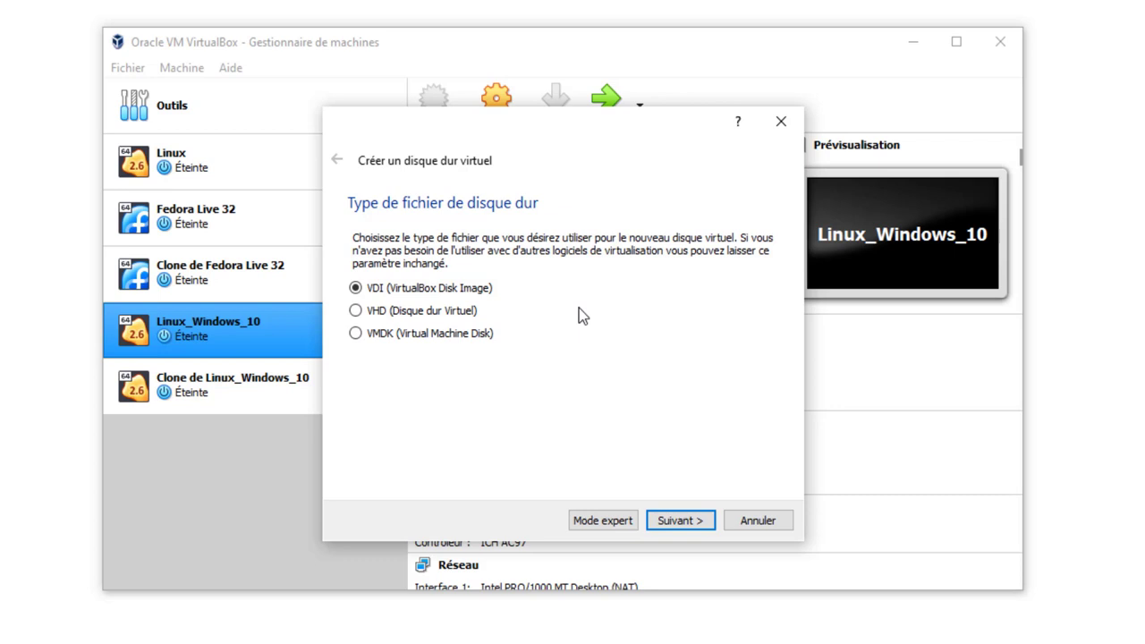
left_click(680, 521)
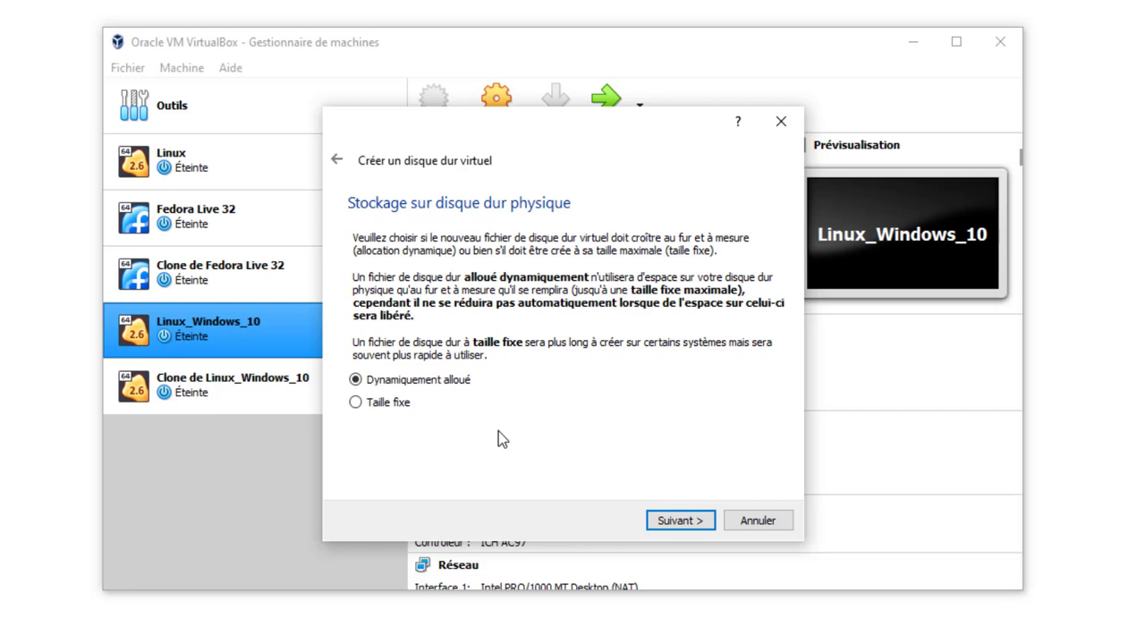
left_click(680, 521)
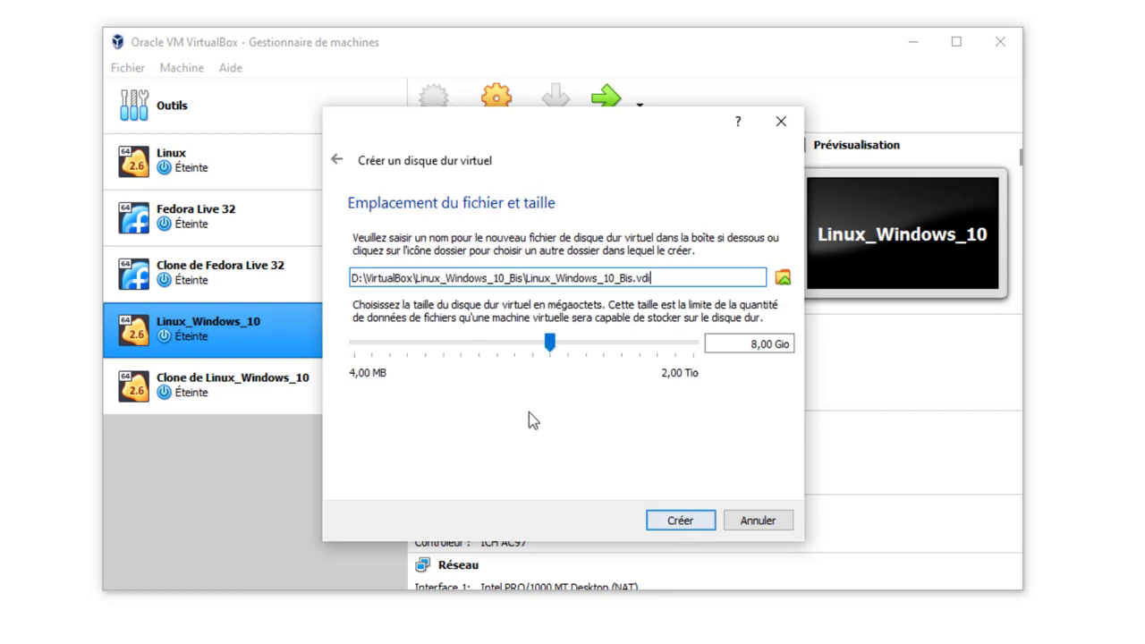
left_click_drag(758, 344, 834, 338)
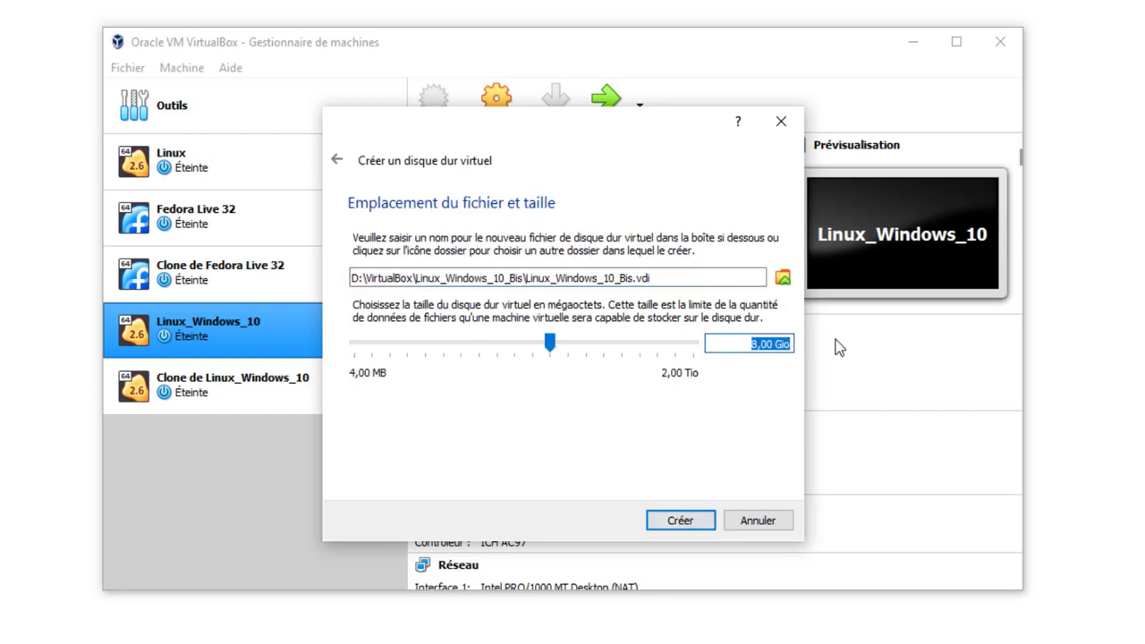
type("20")
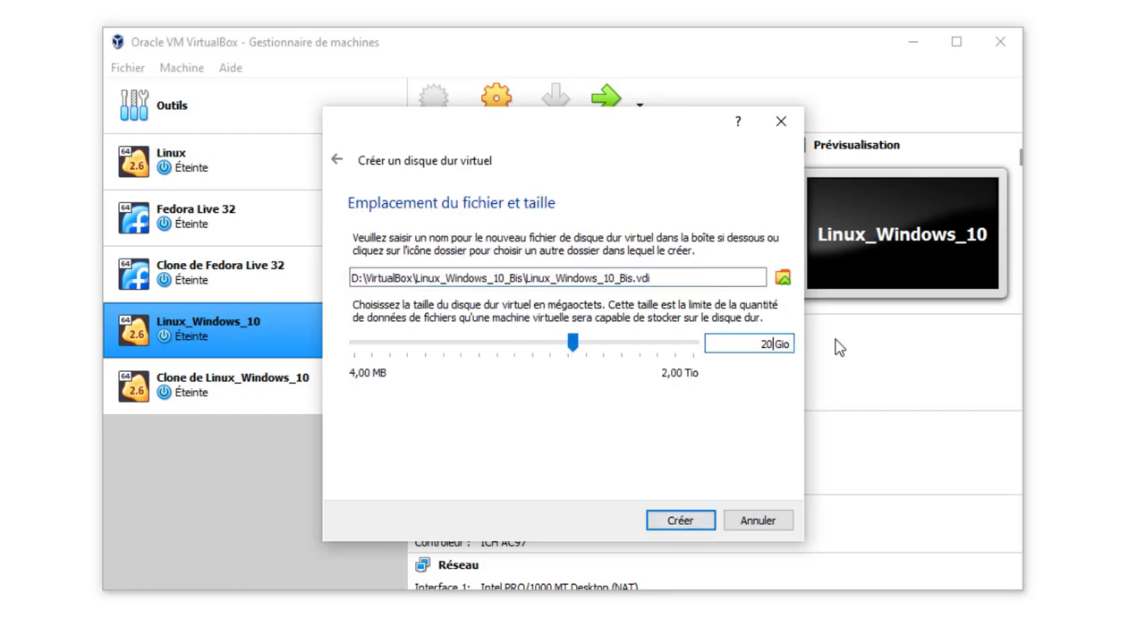
key("Return")
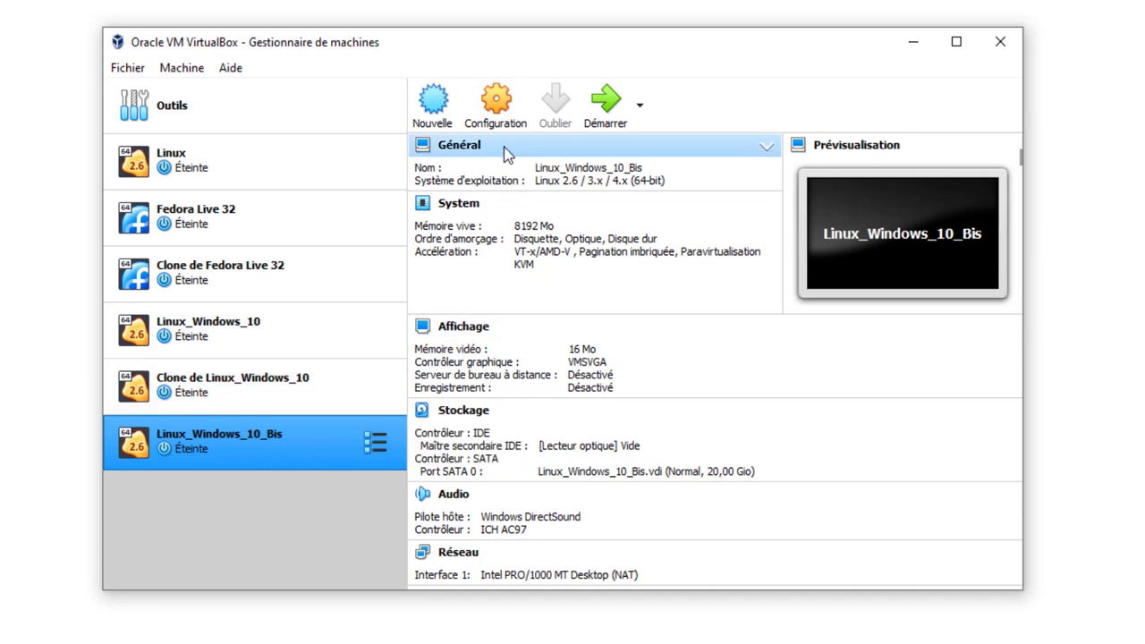
- Start the Linux_Windows_10_Bis virtual machine and open the selector for its startup optical disk
left_click(605, 100)
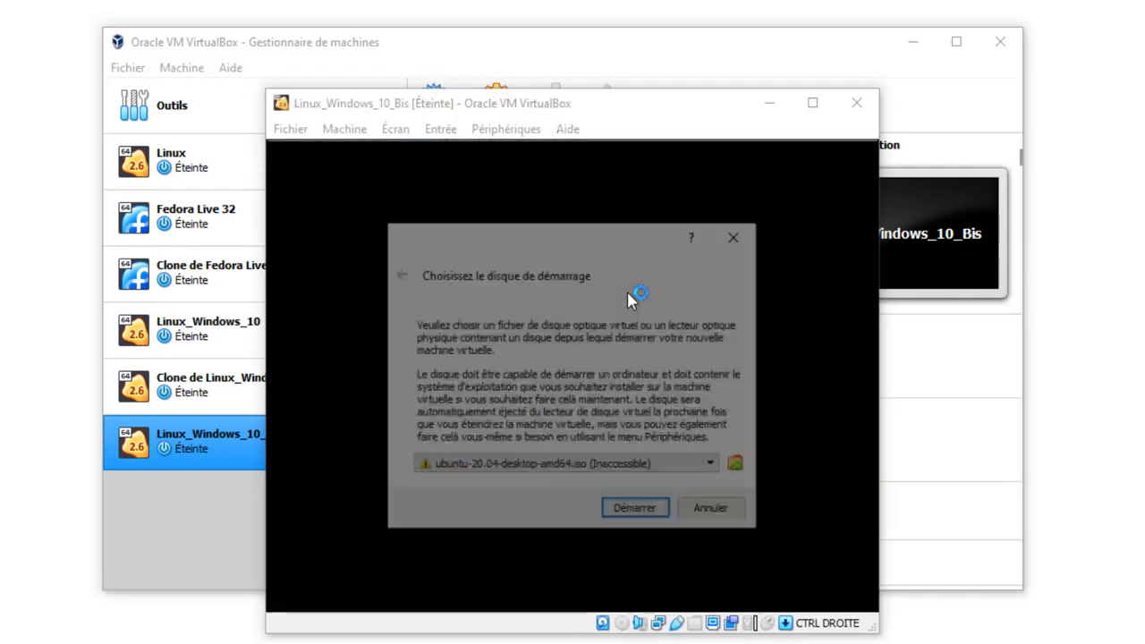
left_click(739, 467)
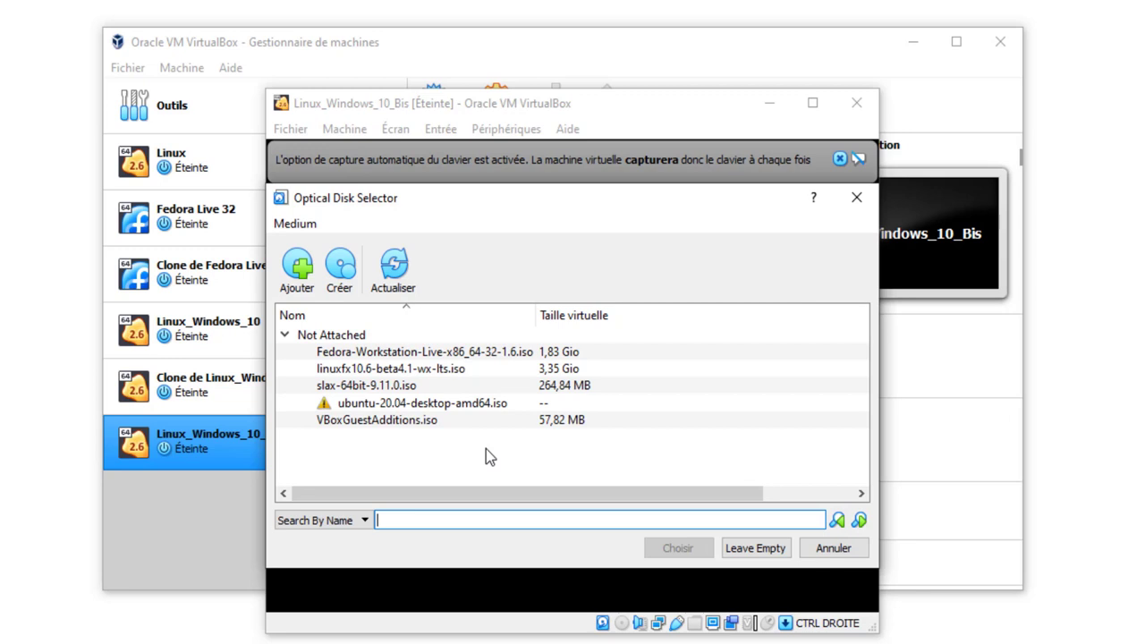
left_click(372, 369)
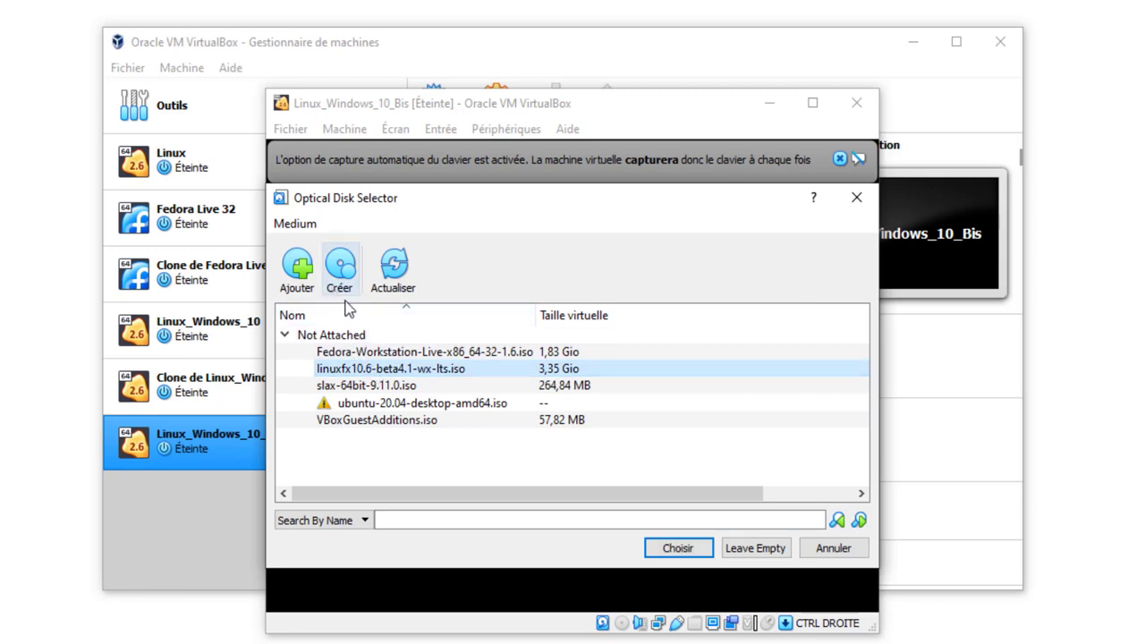
right_click(438, 375)
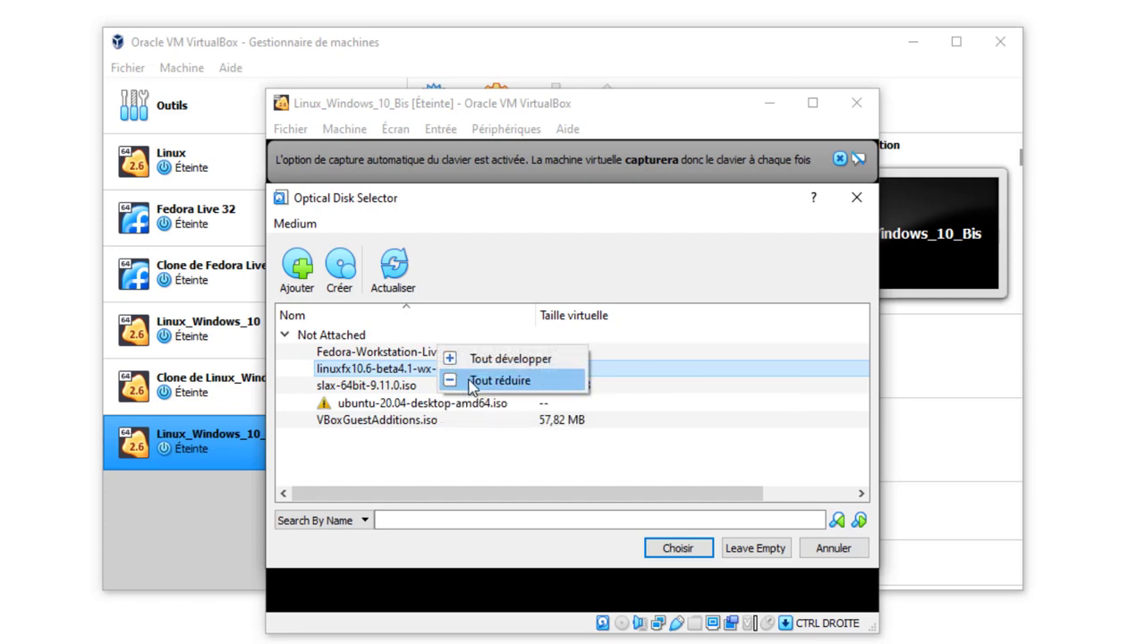
left_click(583, 284)
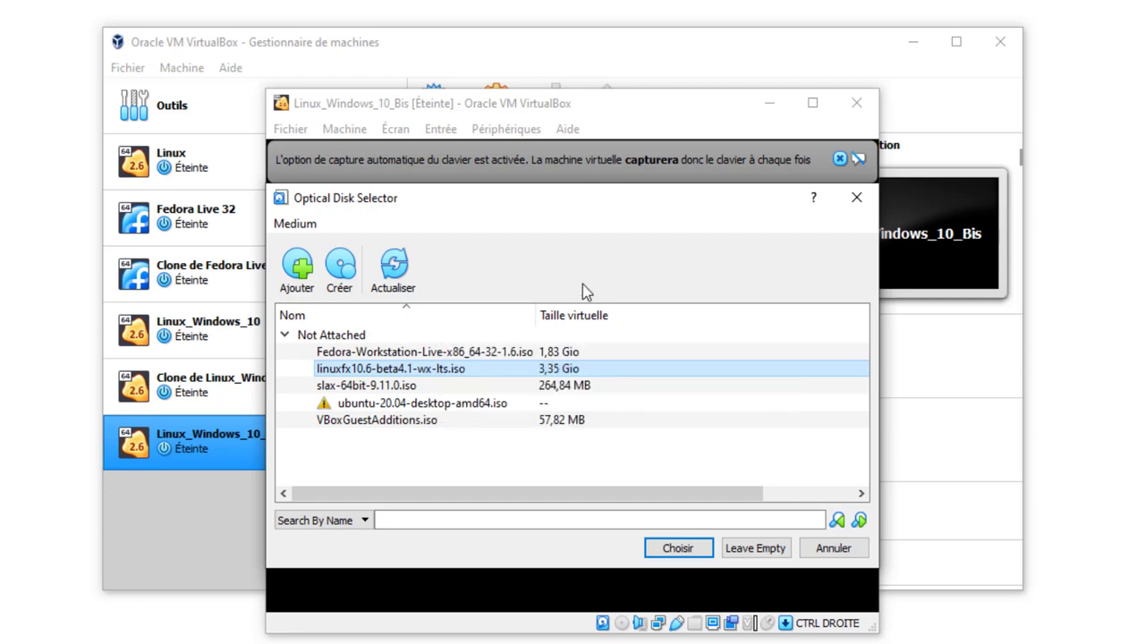
left_click(752, 554)
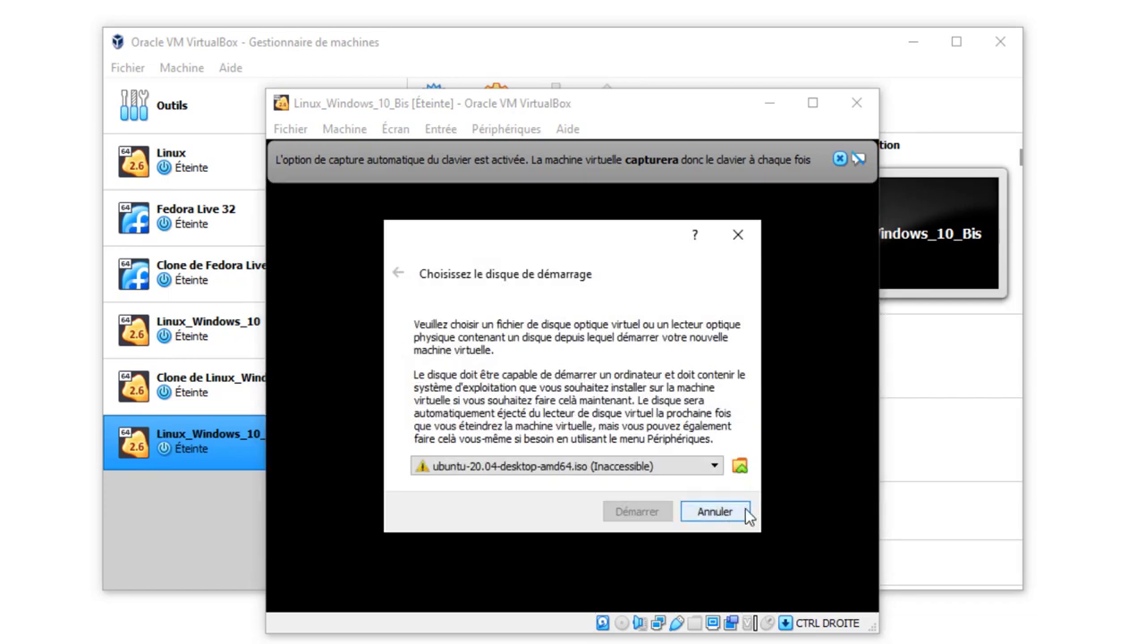
left_click(739, 465)
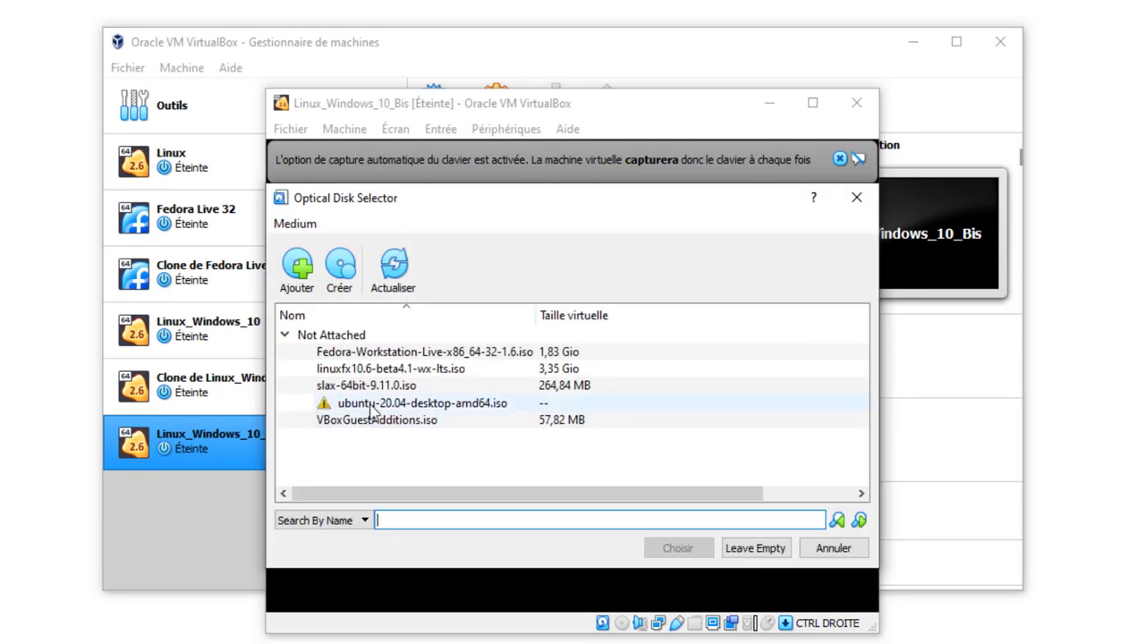
left_click(285, 335)
left_click(285, 336)
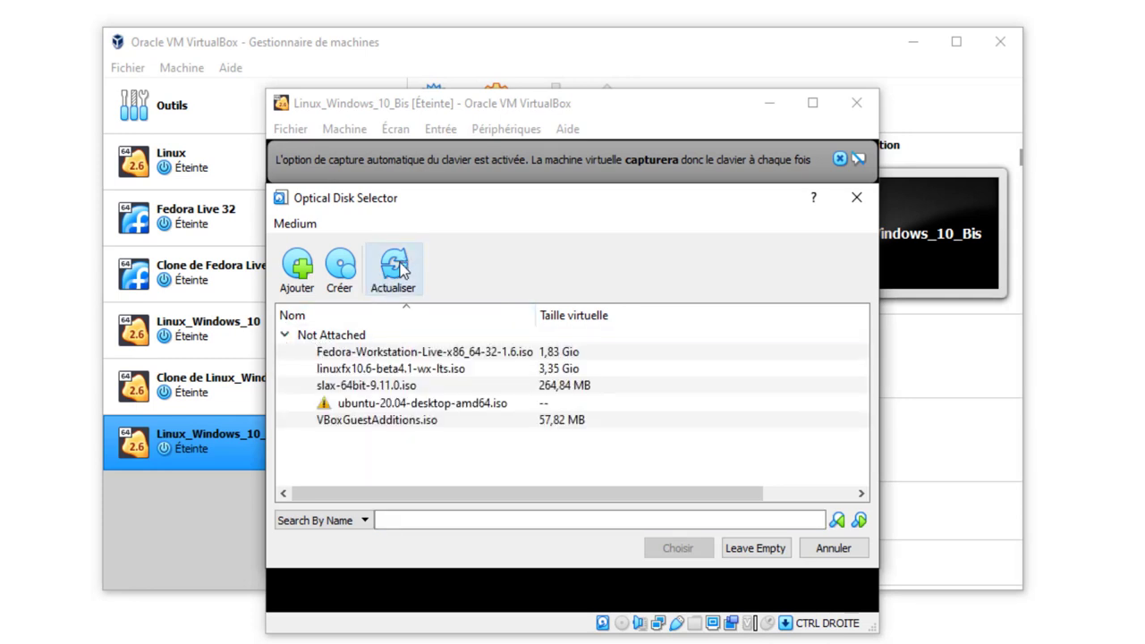
left_click(298, 273)
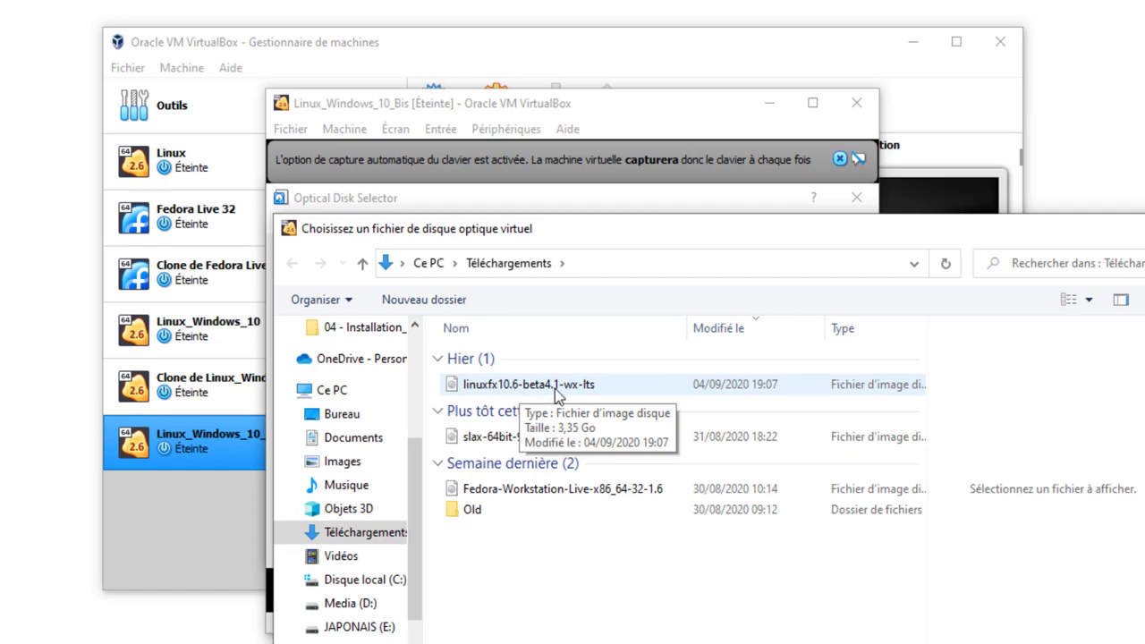
key("Escape")
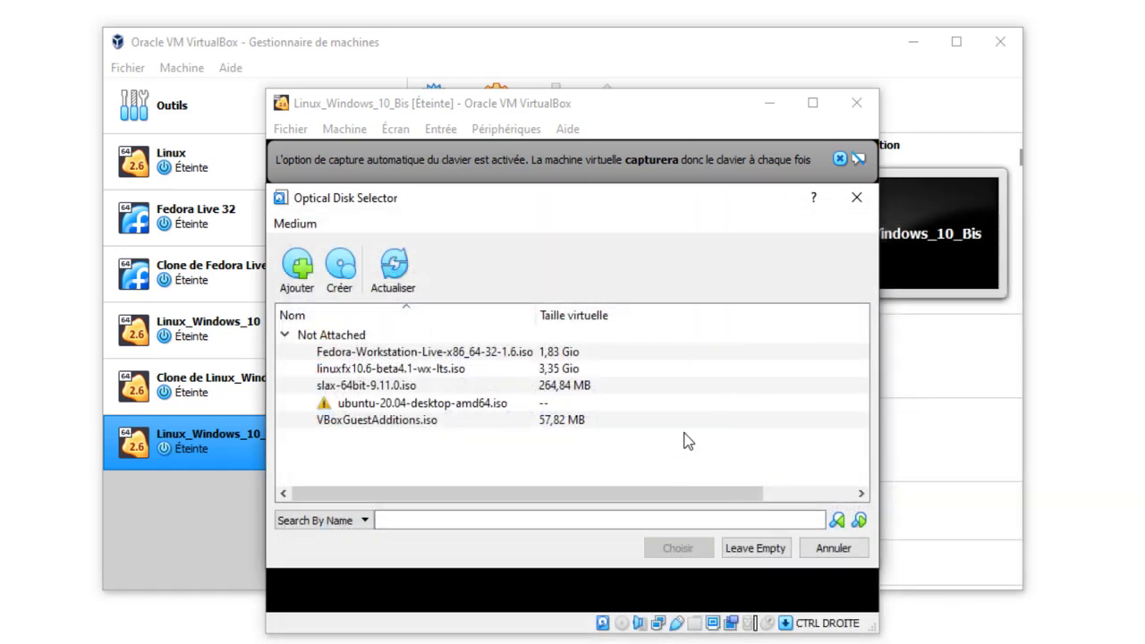
- Choose linuxfx10.6-beta4.1-wx-lts.iso as the startup disk and start the virtual machine from it
left_click(372, 375)
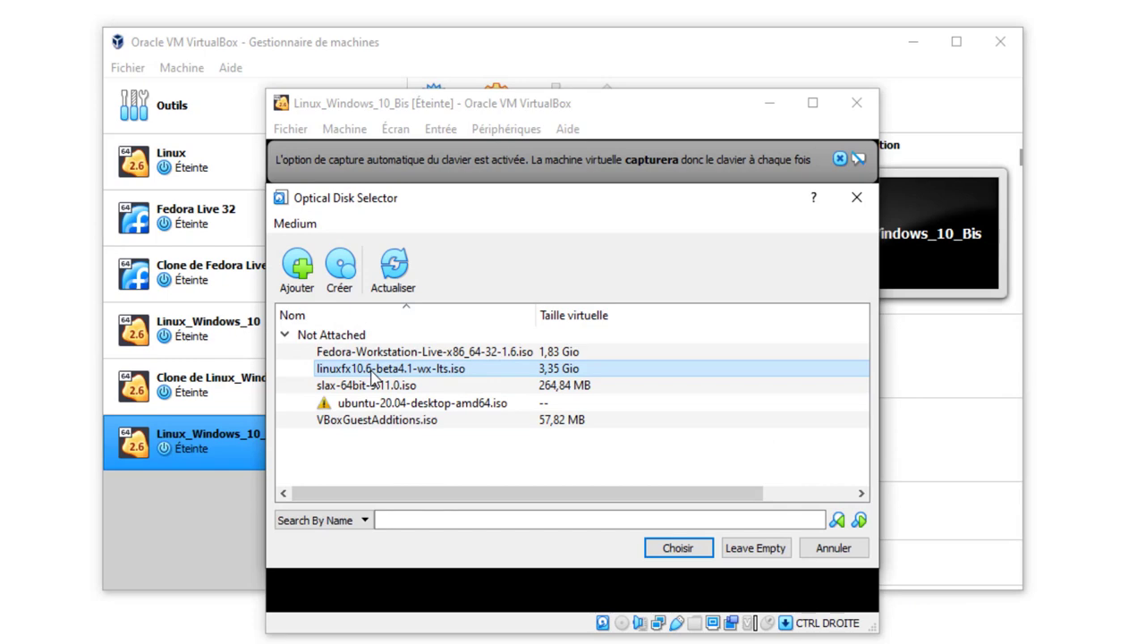
left_click(677, 548)
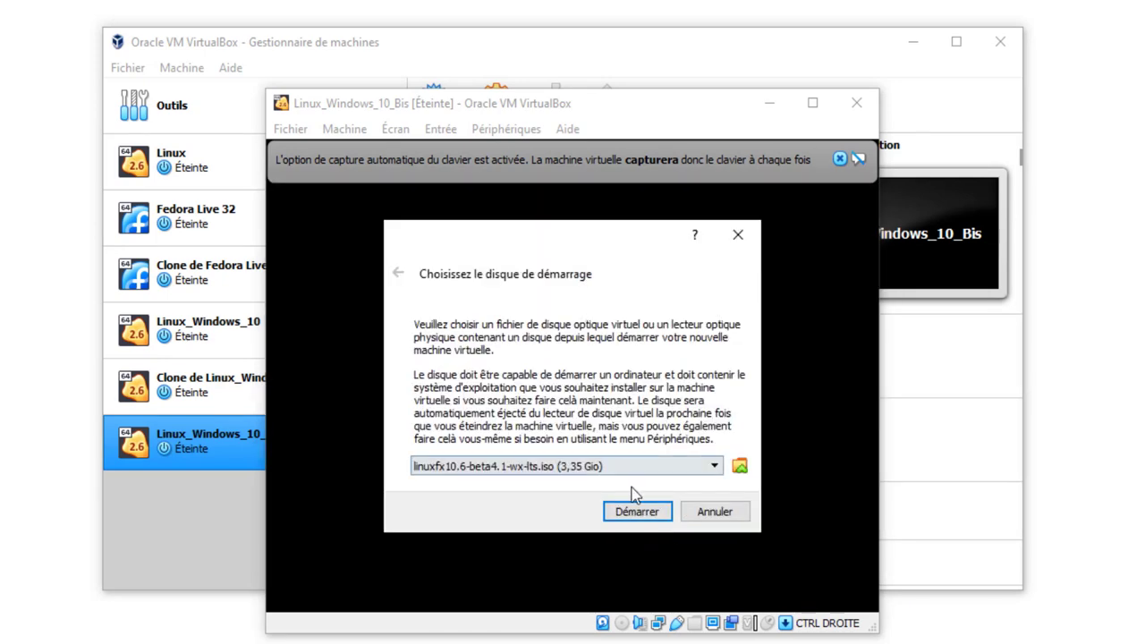
left_click(636, 513)
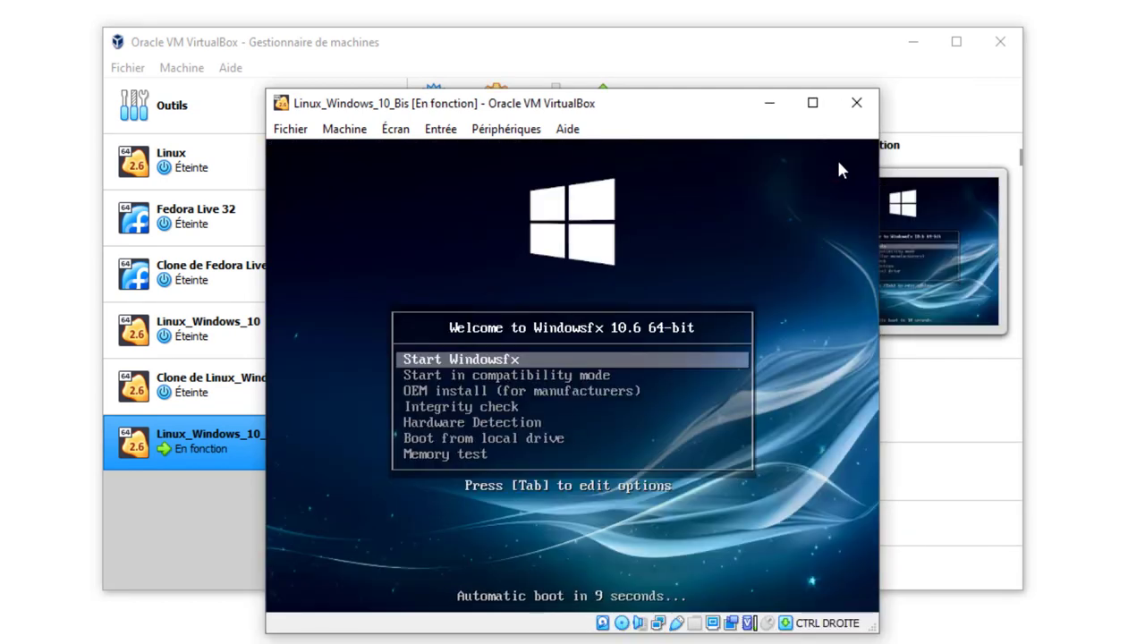
- Boot the Start Windowsfx entry and maximize the virtual machine's window
key("Down")
key("Up")
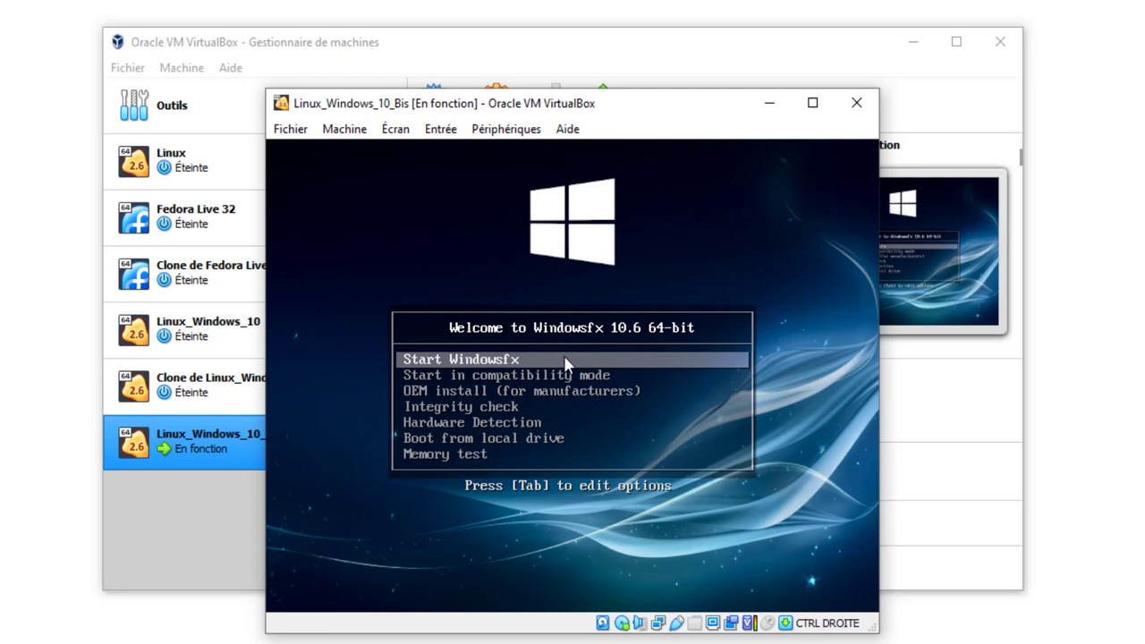
key("Return")
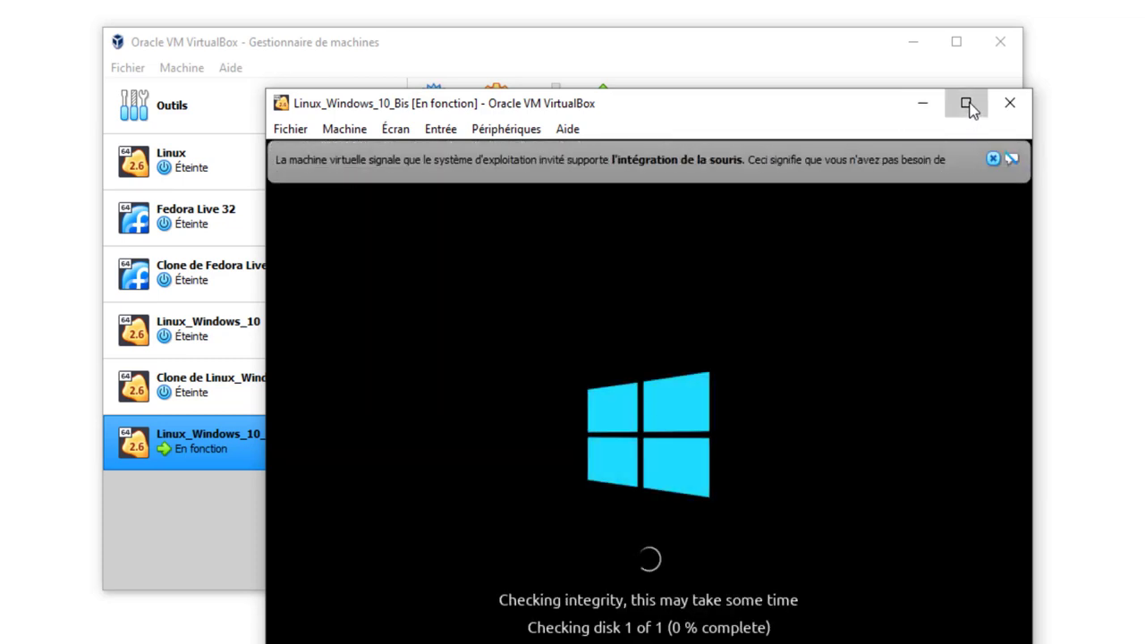
left_click(965, 104)
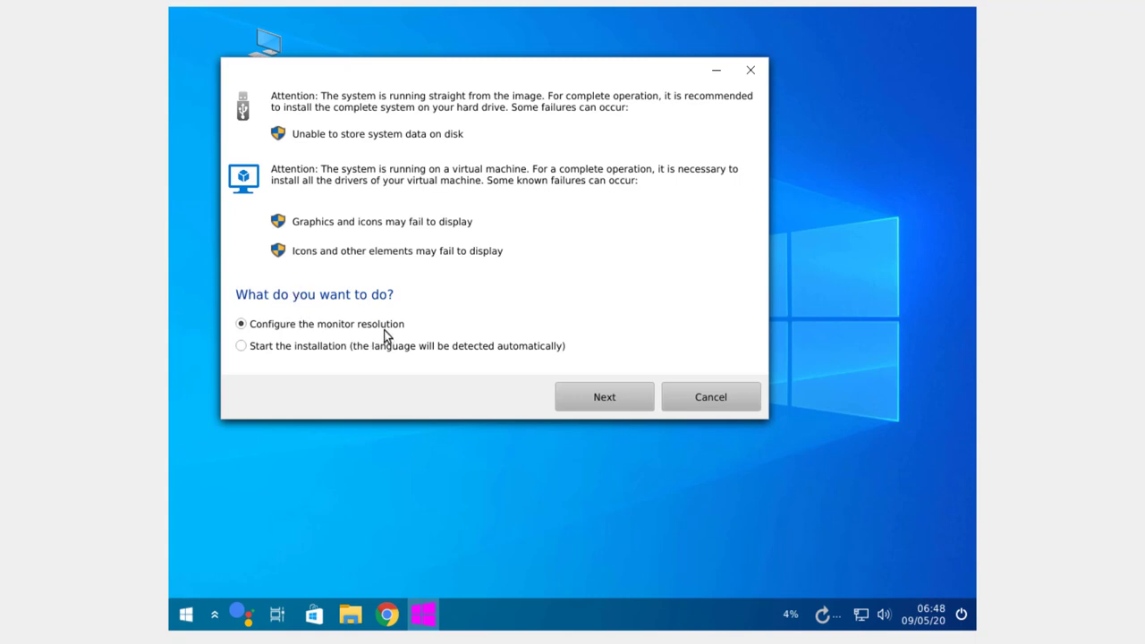
- Configure the monitor resolution by applying and keeping 1024 x 768 (4:3), and close the display settings
left_click(604, 398)
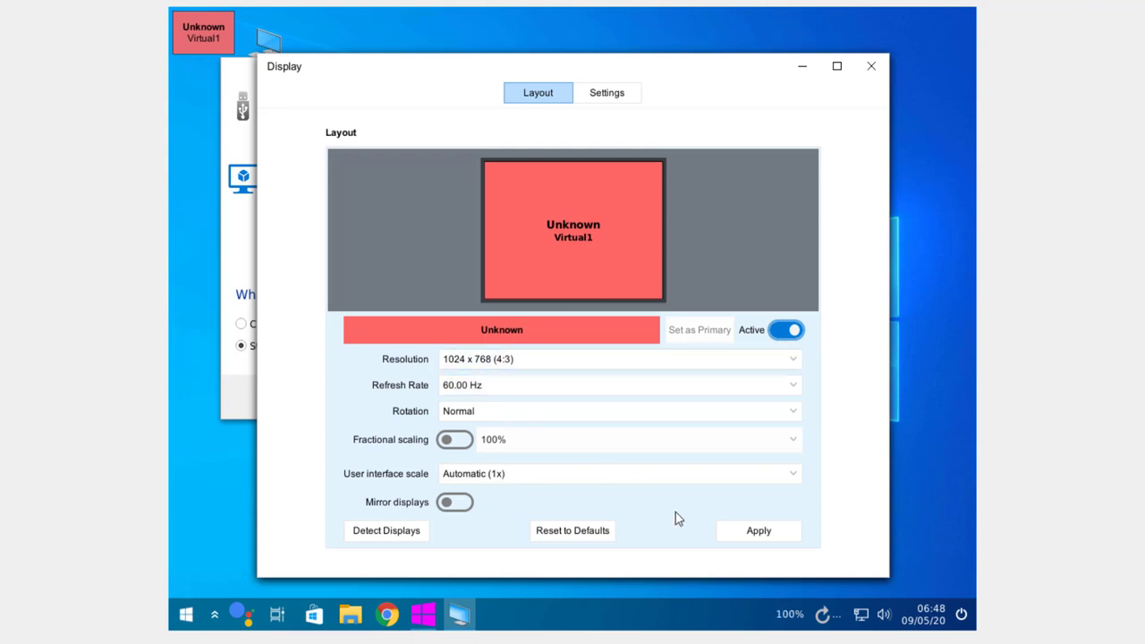
left_click(756, 531)
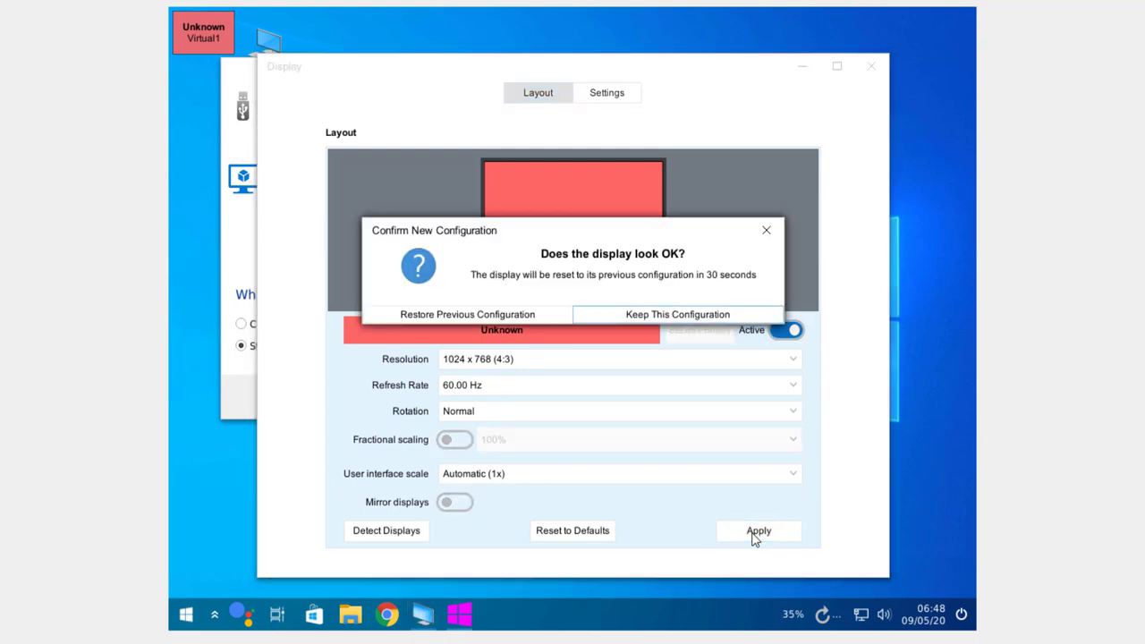
left_click(689, 314)
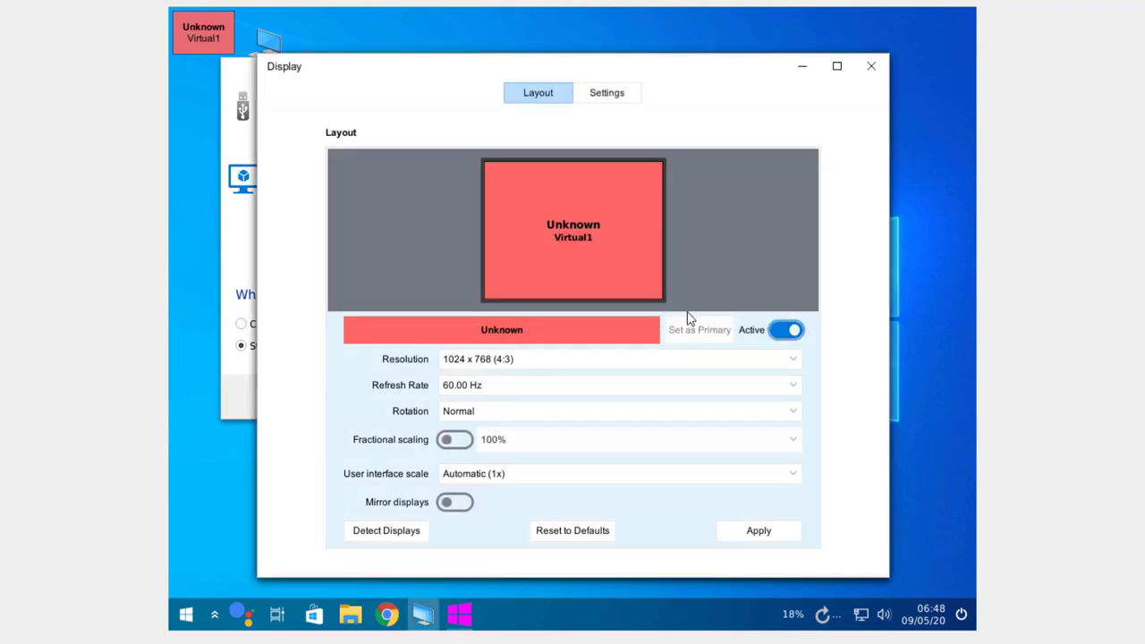
left_click(870, 67)
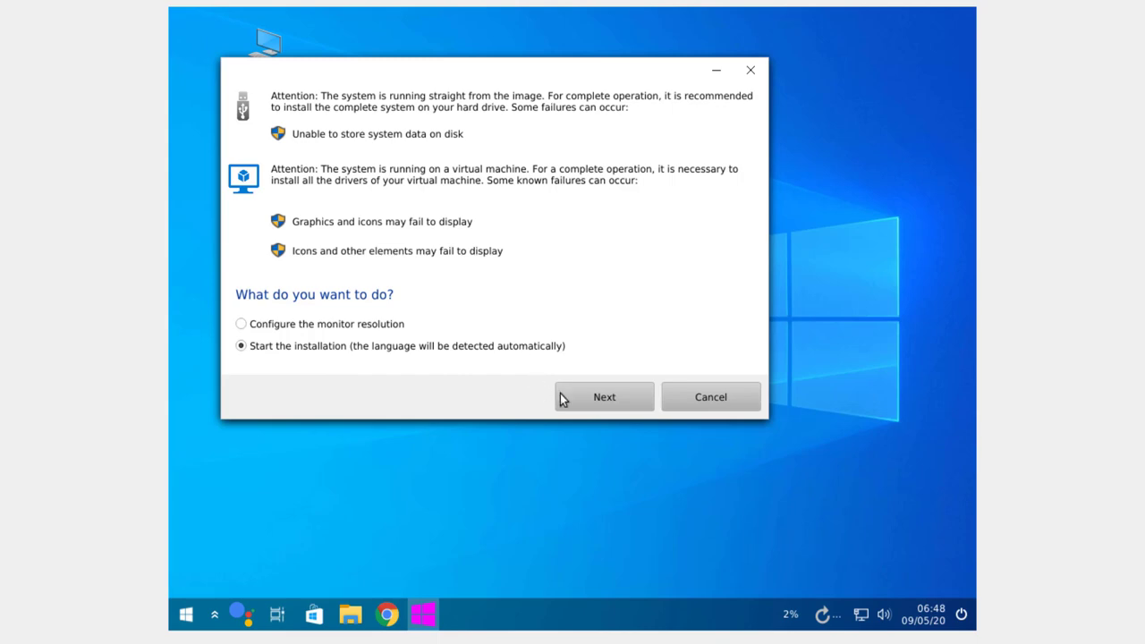
- Start the system installation in Français with the Français - Français (azerty) keyboard layout
left_click(611, 399)
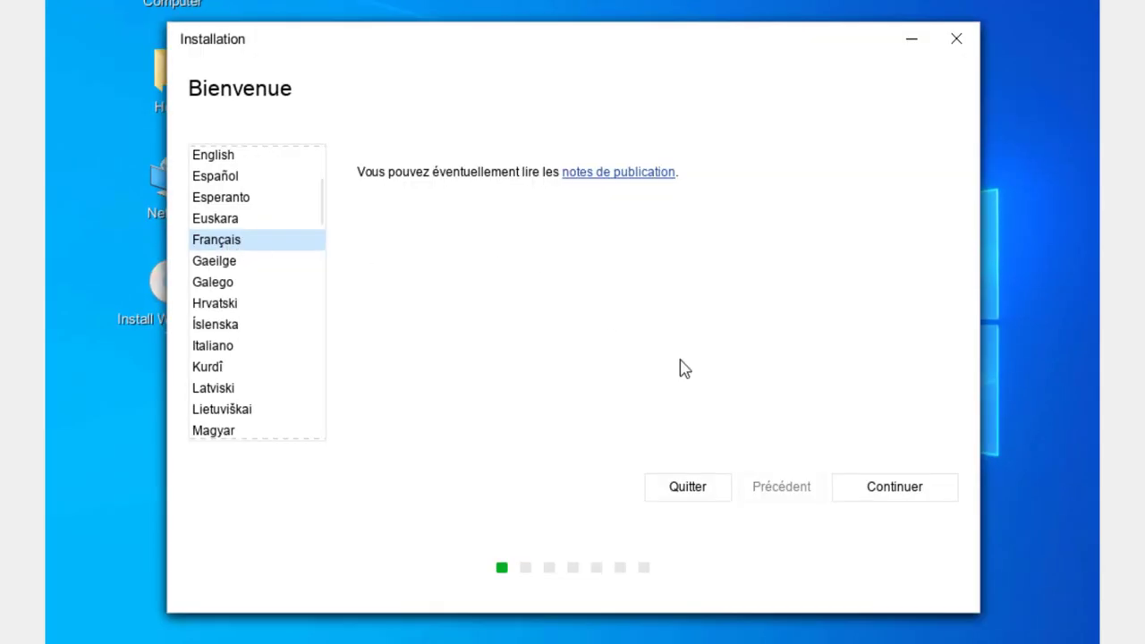
left_click(894, 494)
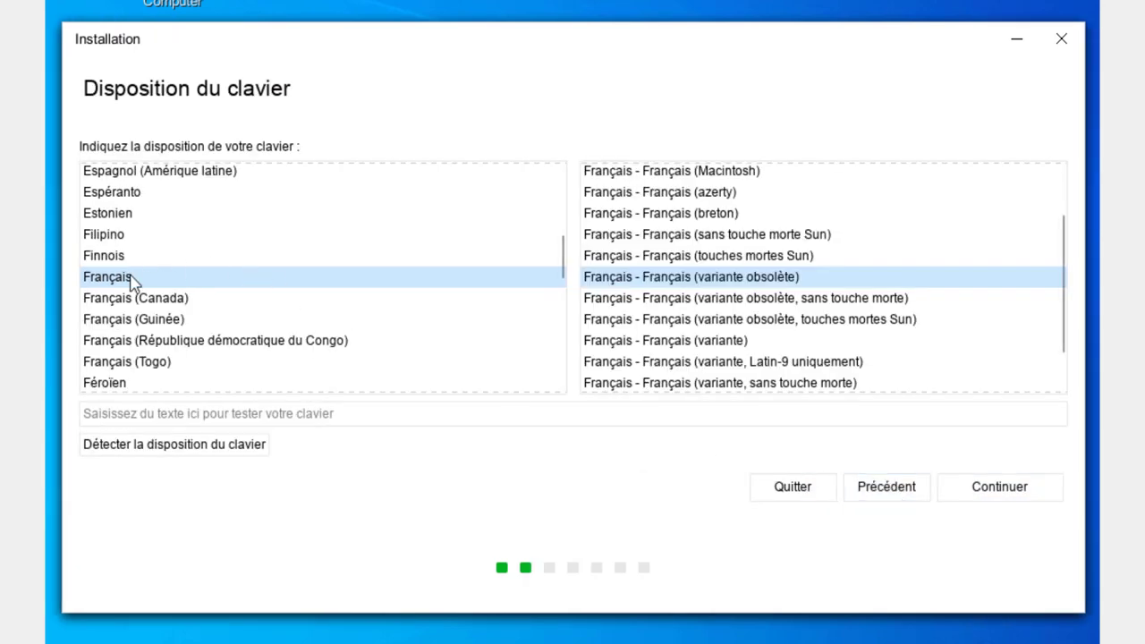
left_click(669, 196)
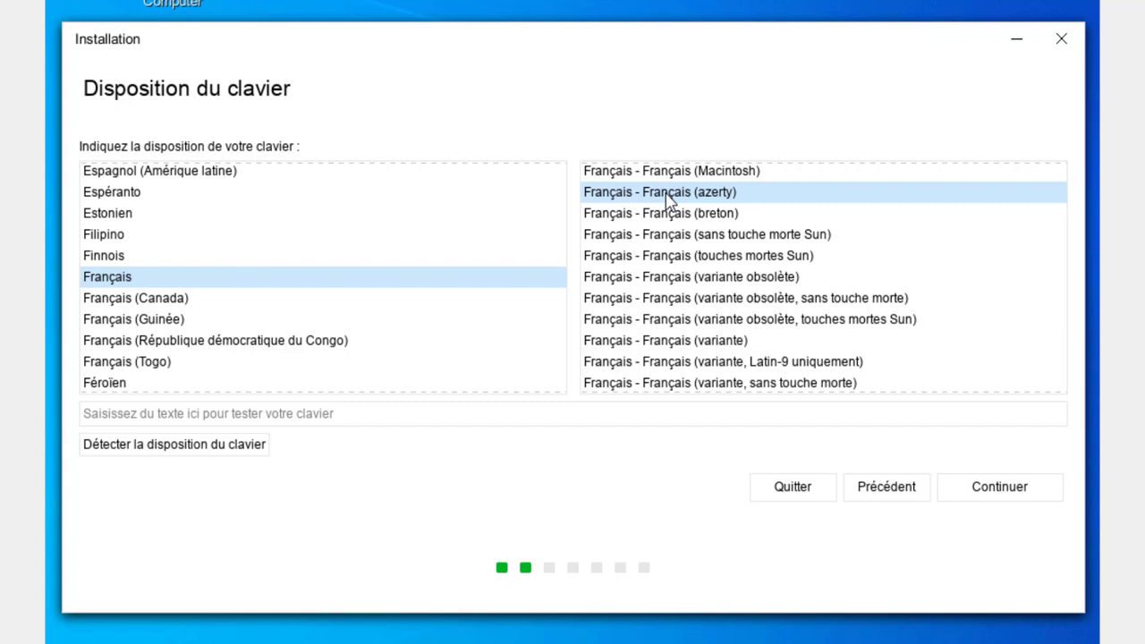
left_click(997, 493)
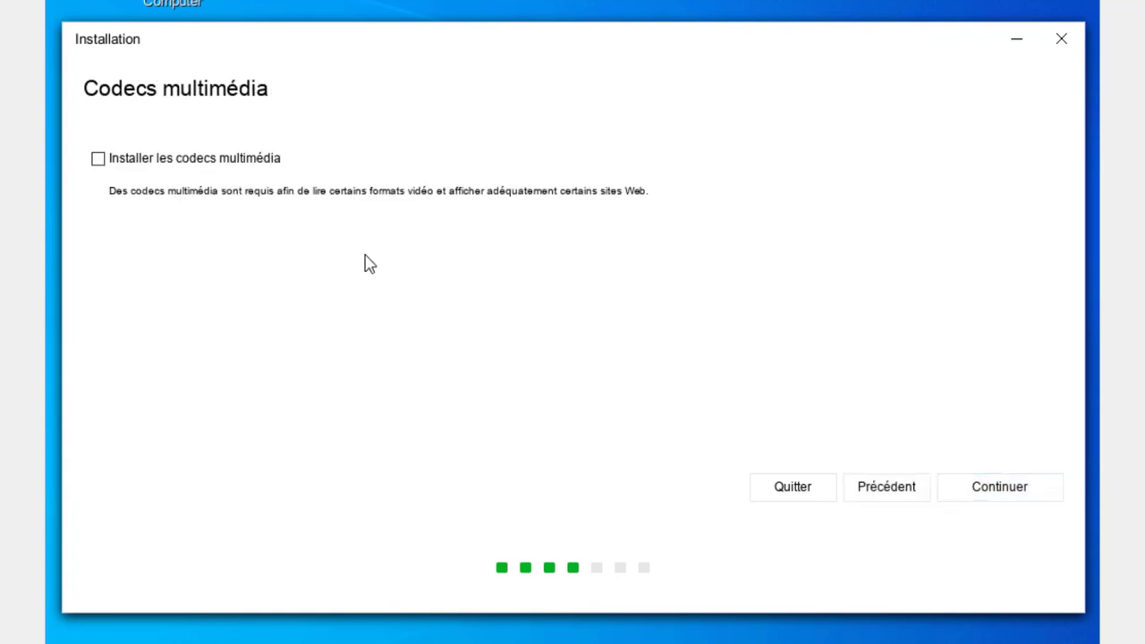
- Include the multimedia codecs and choose to erase the disk and install Windowsfx 10, confirming the partition changes
left_click(98, 160)
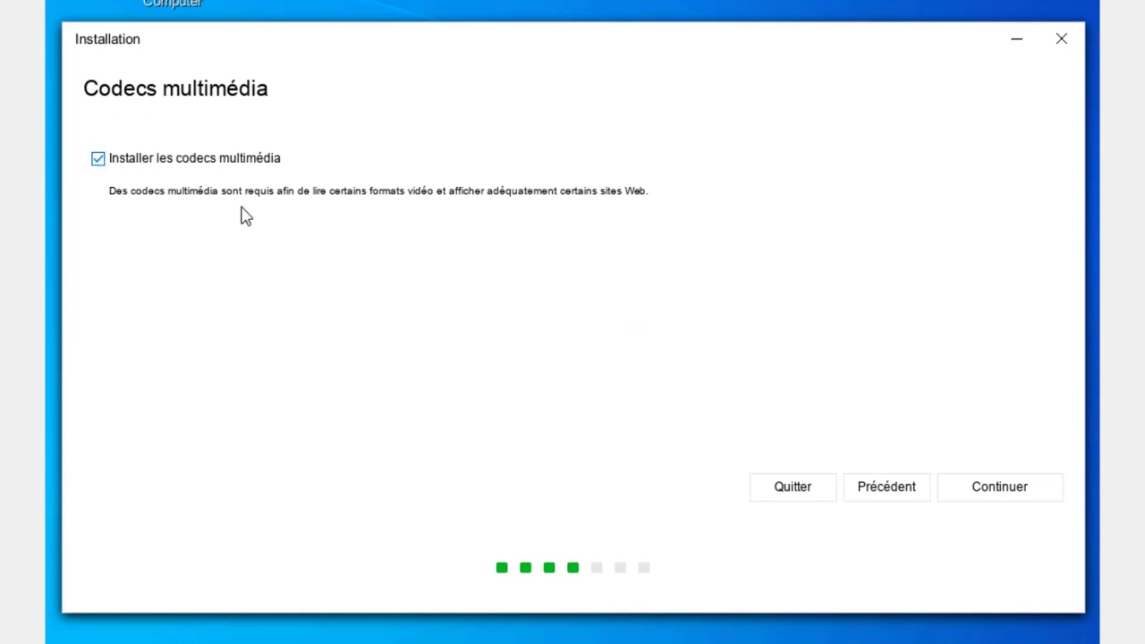
left_click(1001, 490)
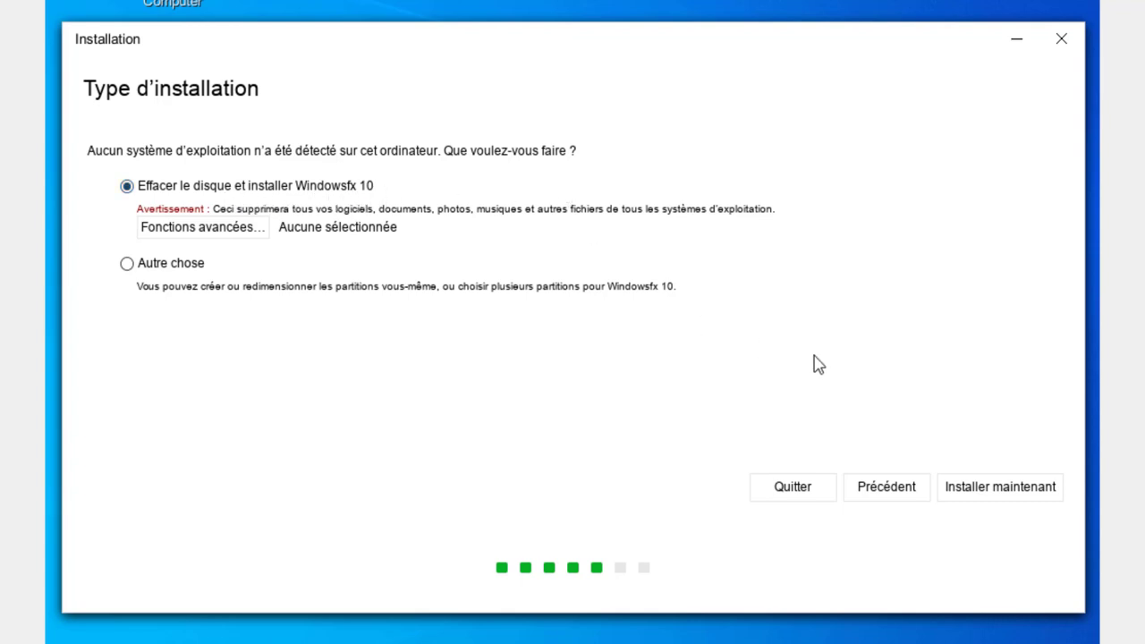
left_click(998, 494)
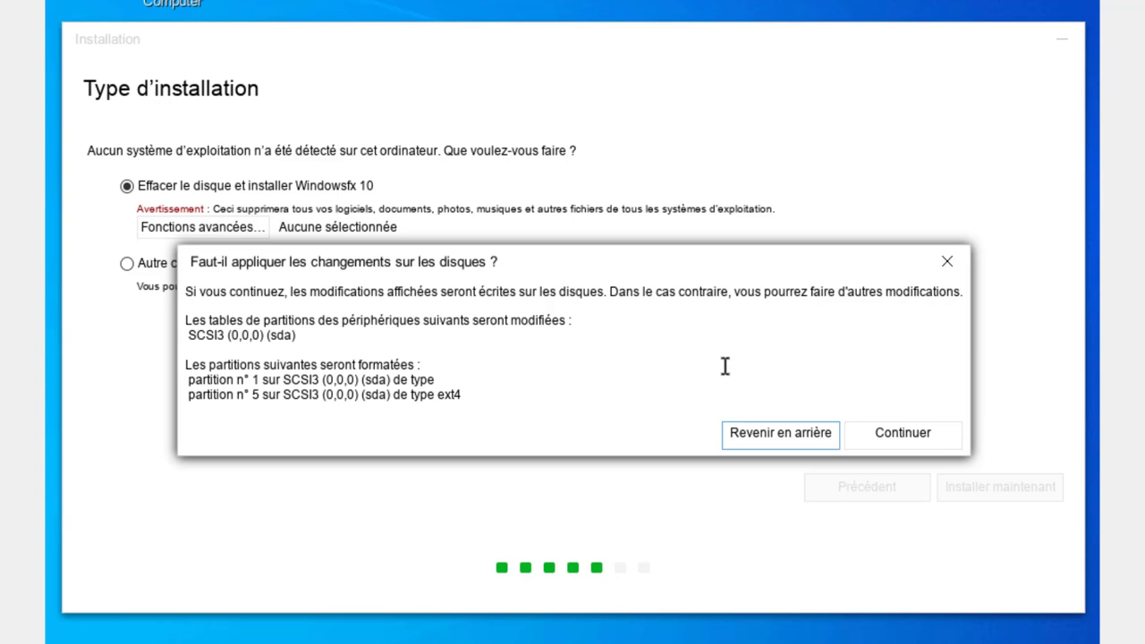
left_click(881, 430)
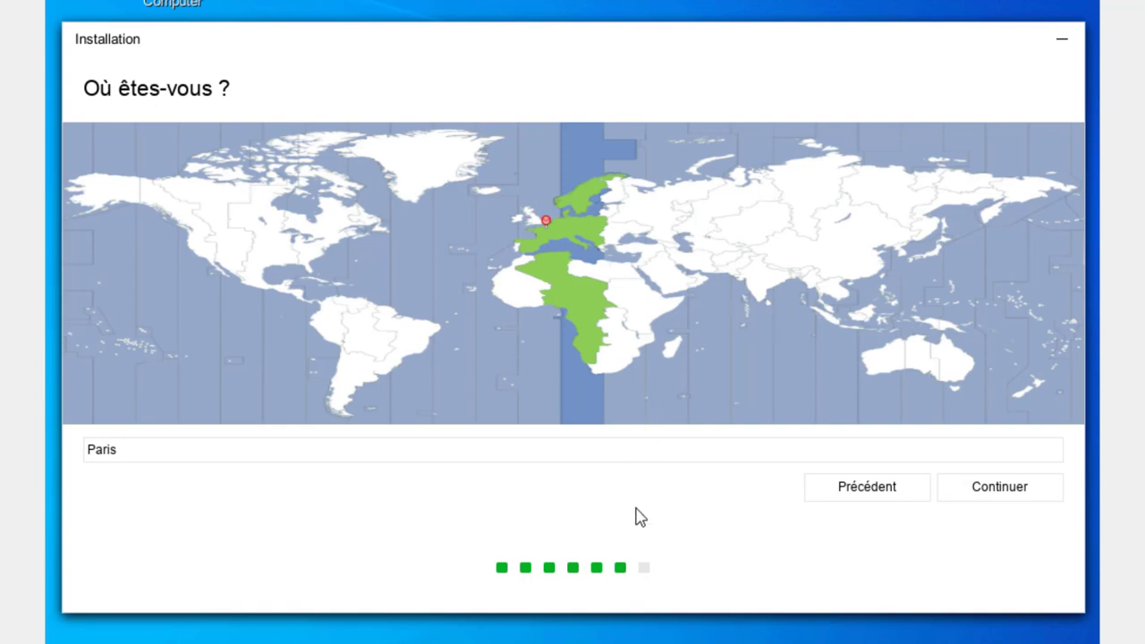
- Accept Paris as the location and enter savoirpourtous as the name for the new account
left_click(1015, 496)
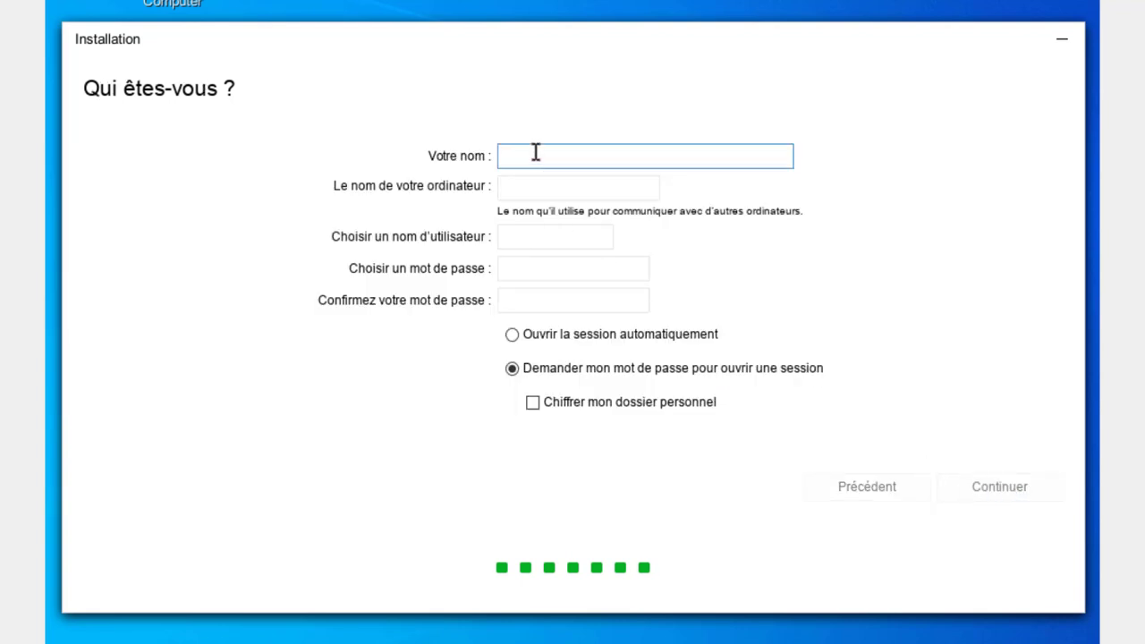
type("savoi")
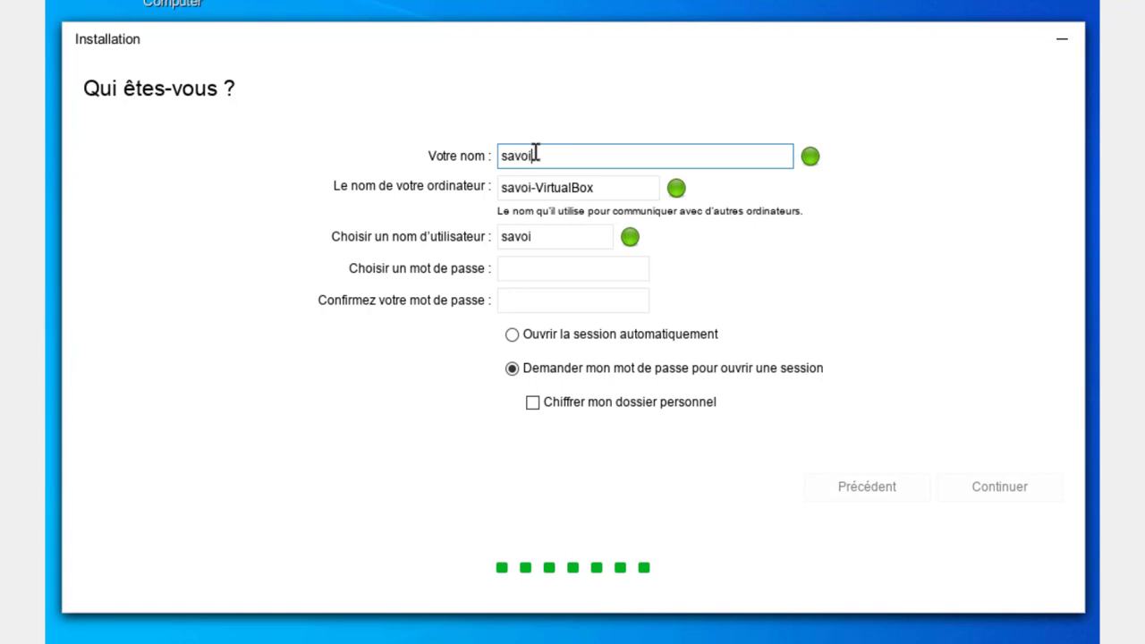
type("rpourtous")
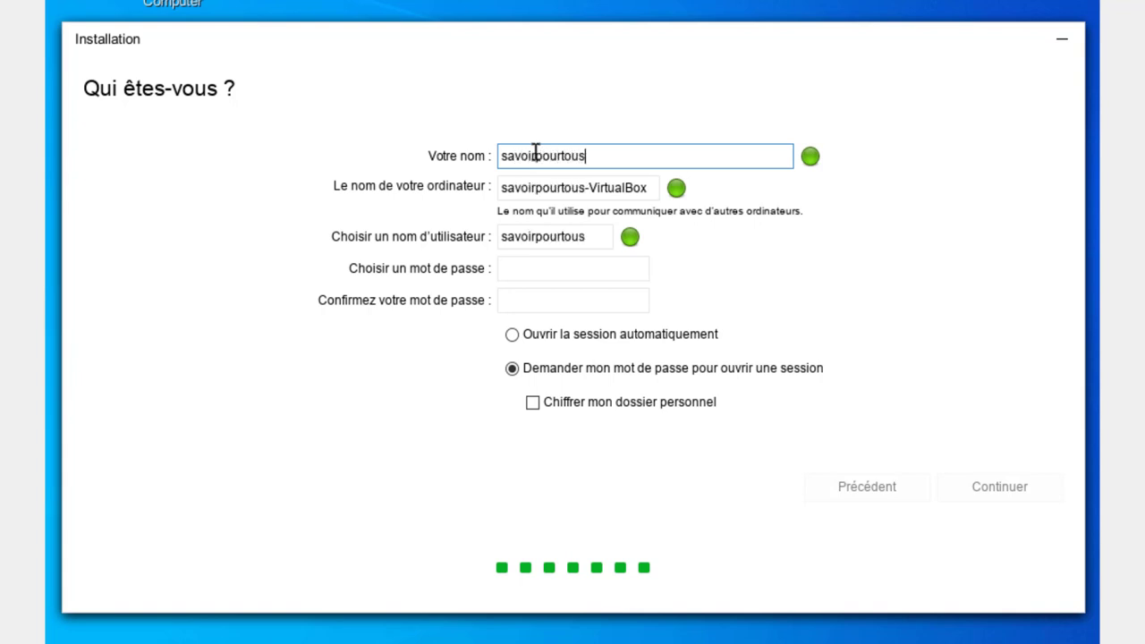
- Enter and confirm the account password, enable automatic login, and launch the file copy of the installation
left_click(555, 268)
type("*********")
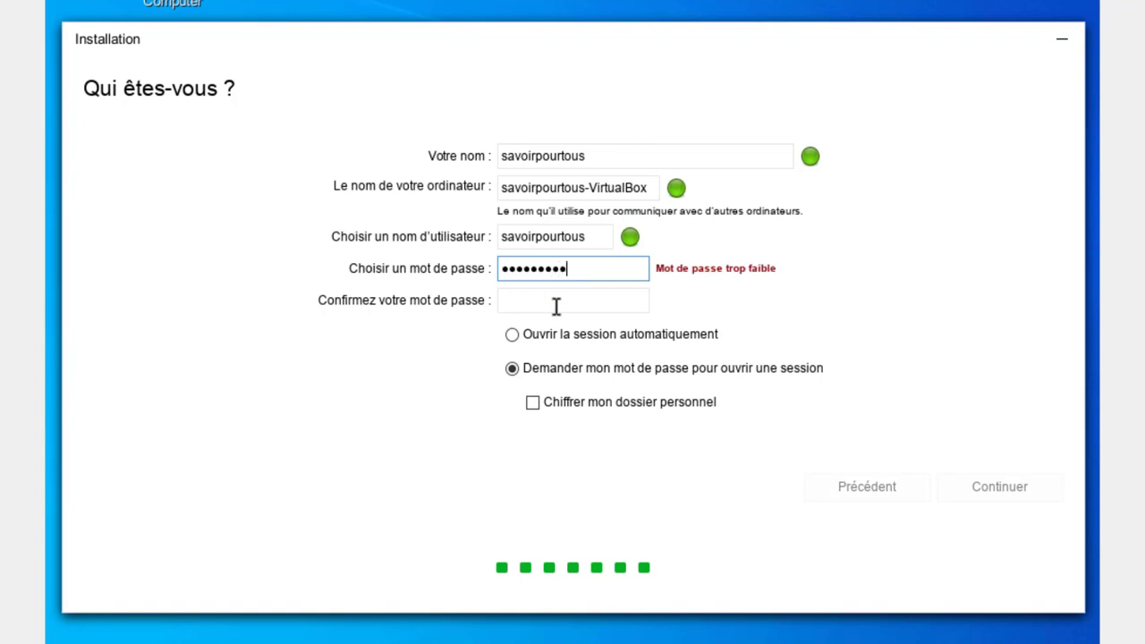
left_click(555, 306)
type("*********")
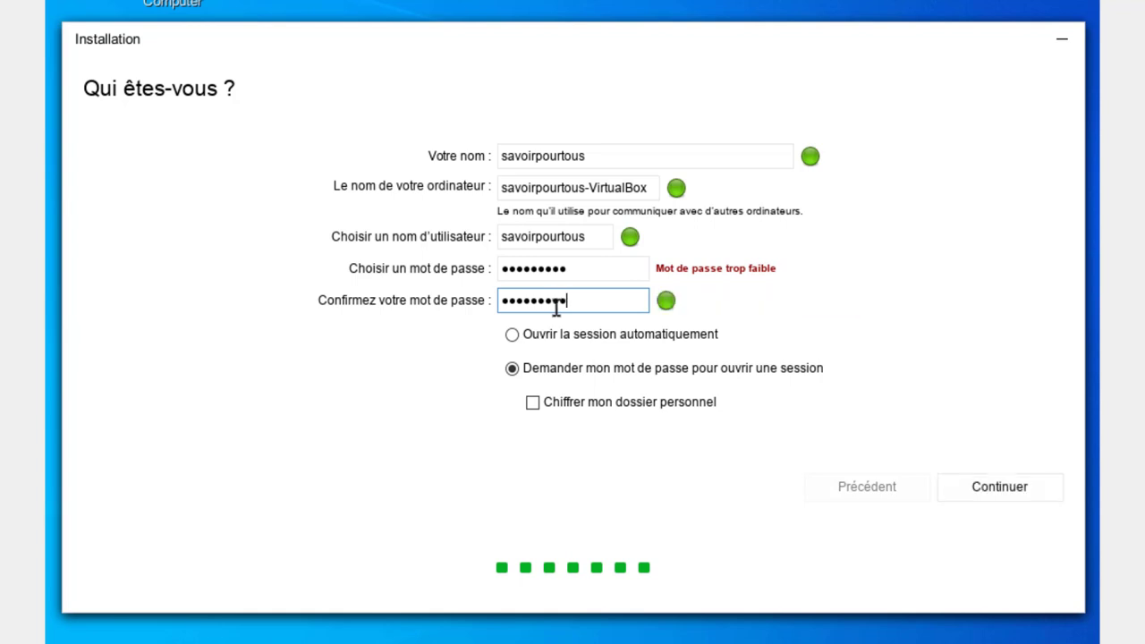
left_click(514, 336)
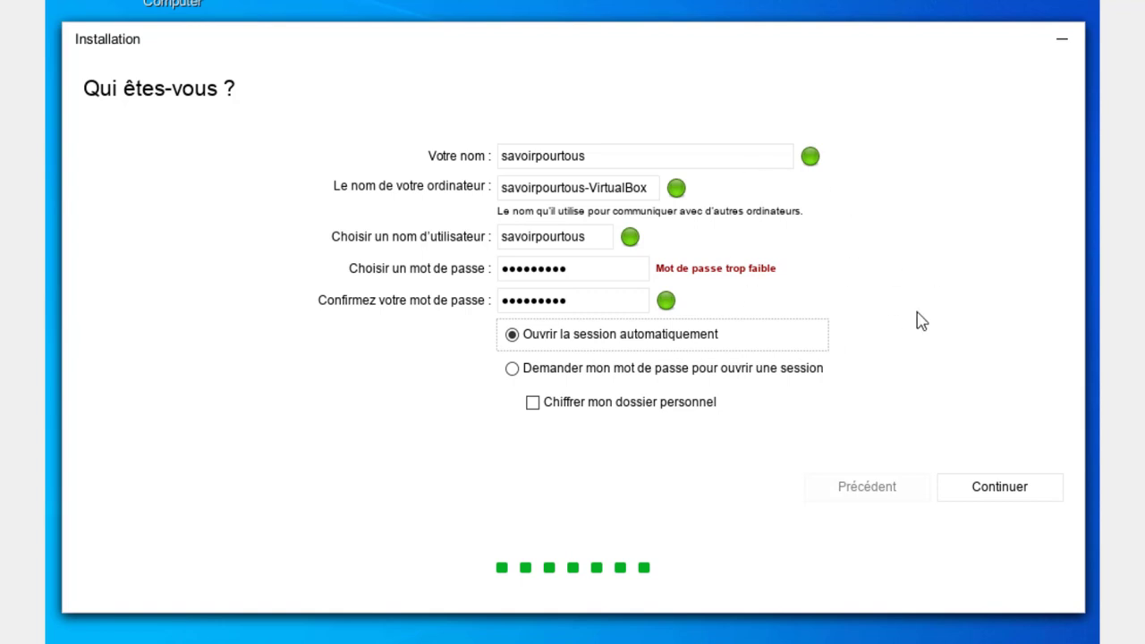
left_click(996, 490)
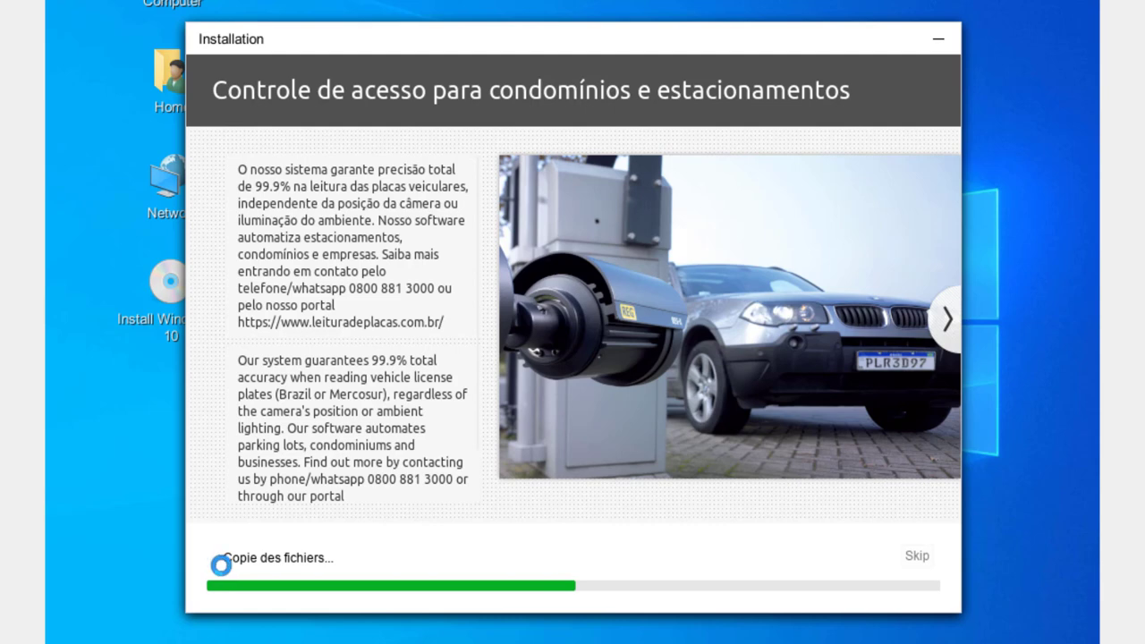
- Expand the file-copy log of the installation and dismiss the installation-complete message without restarting
left_click(219, 560)
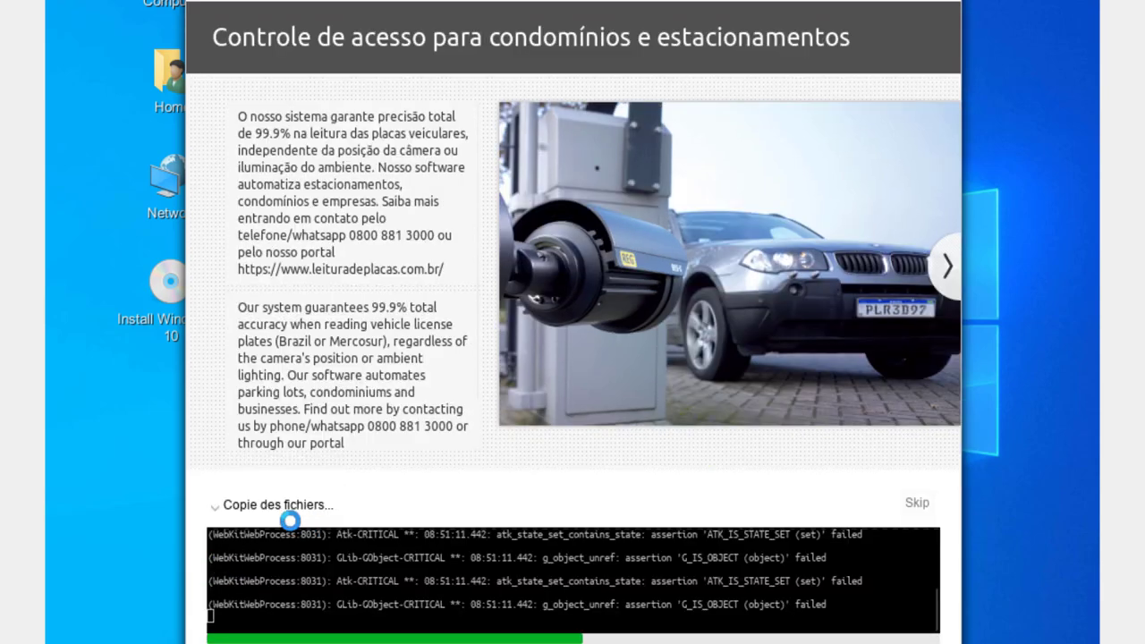
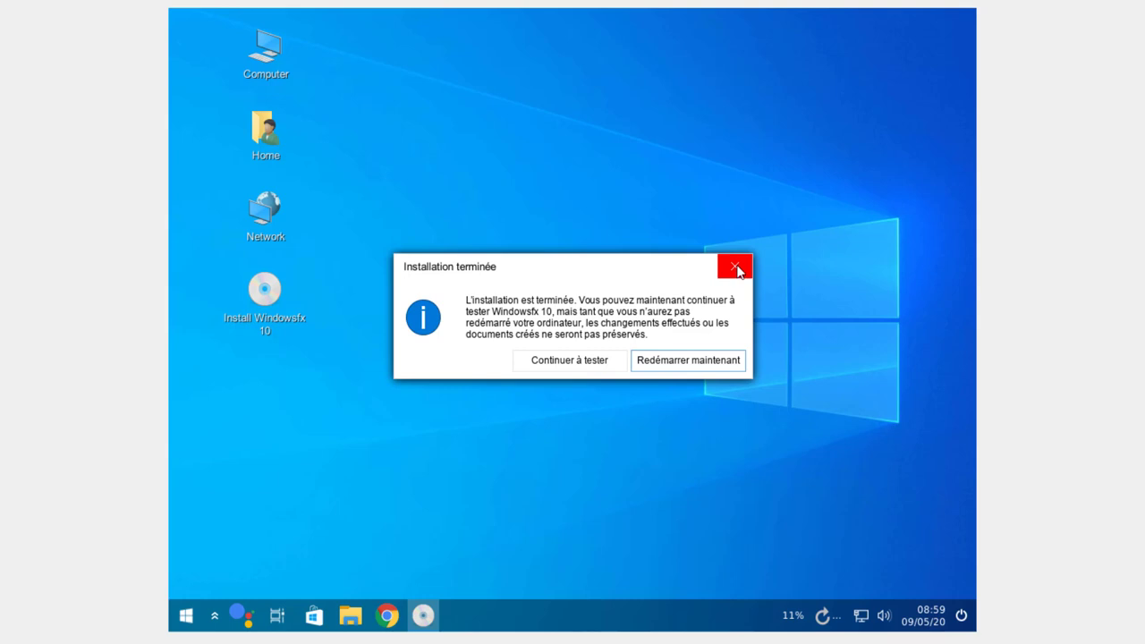
left_click(737, 270)
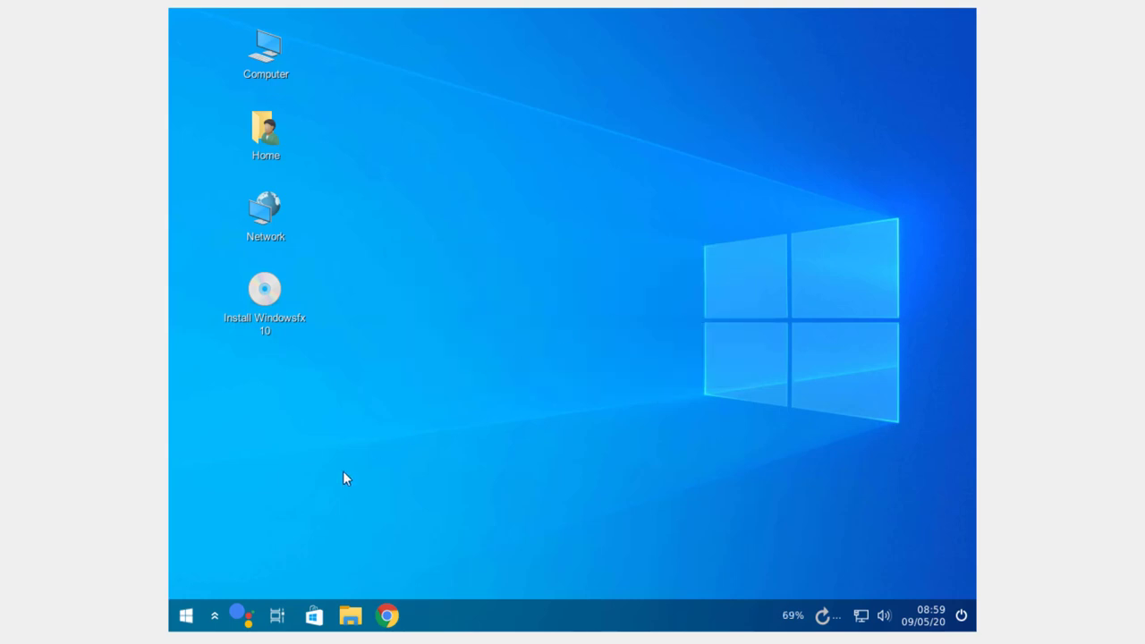
- Power off the live Windowsfx 10 session and acknowledge the removal of the installation medium
left_click(186, 615)
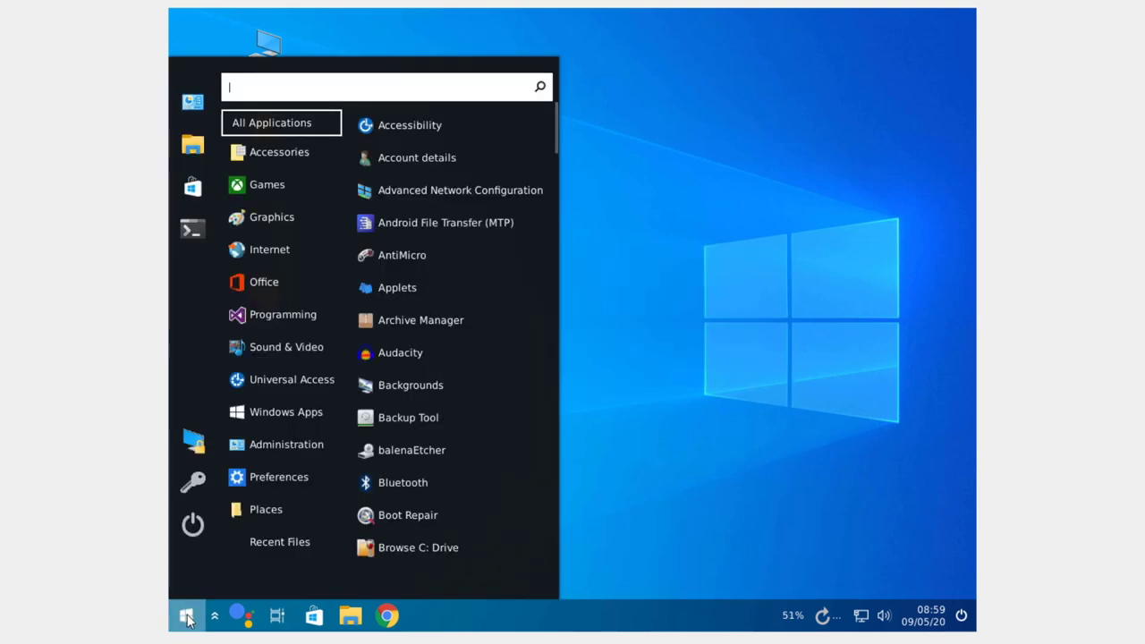
left_click(193, 525)
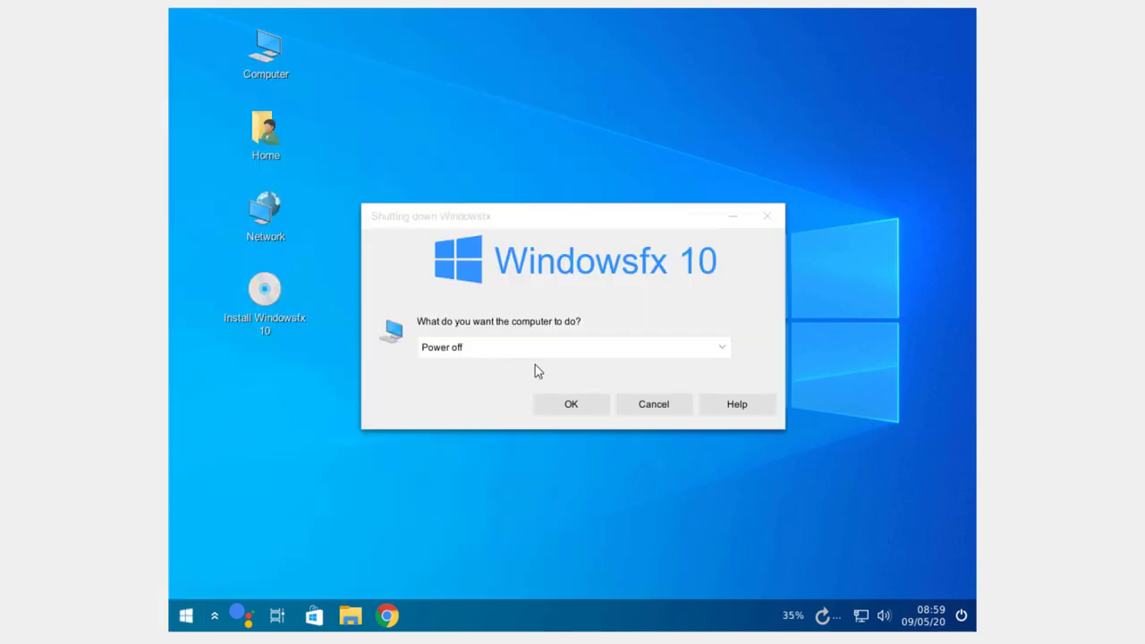
left_click(573, 407)
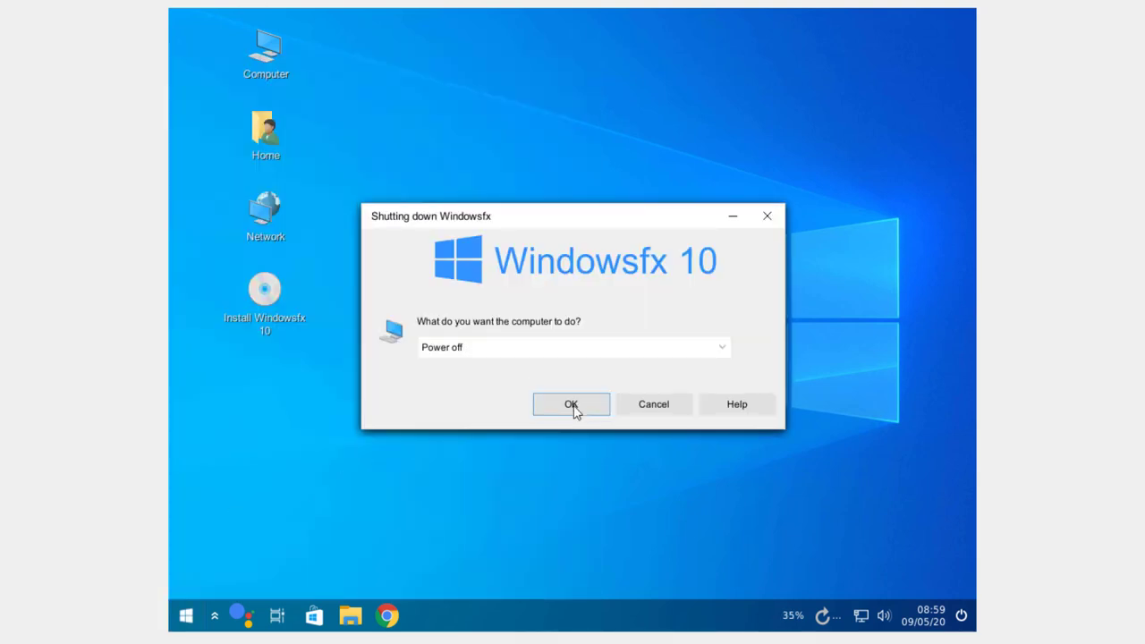
left_click(572, 404)
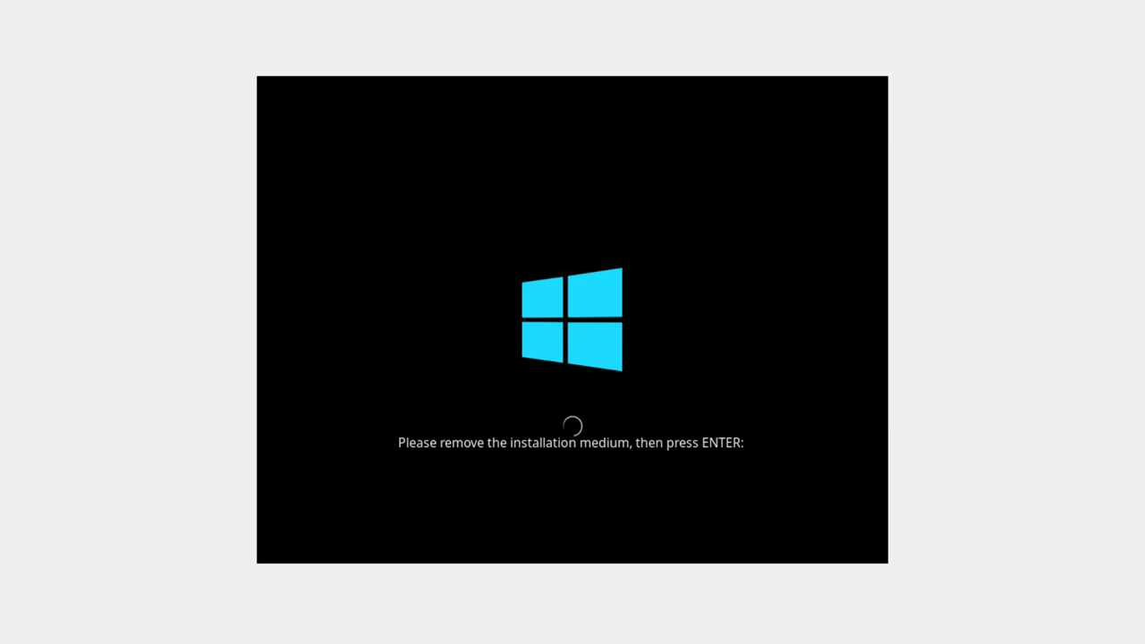
key("Return")
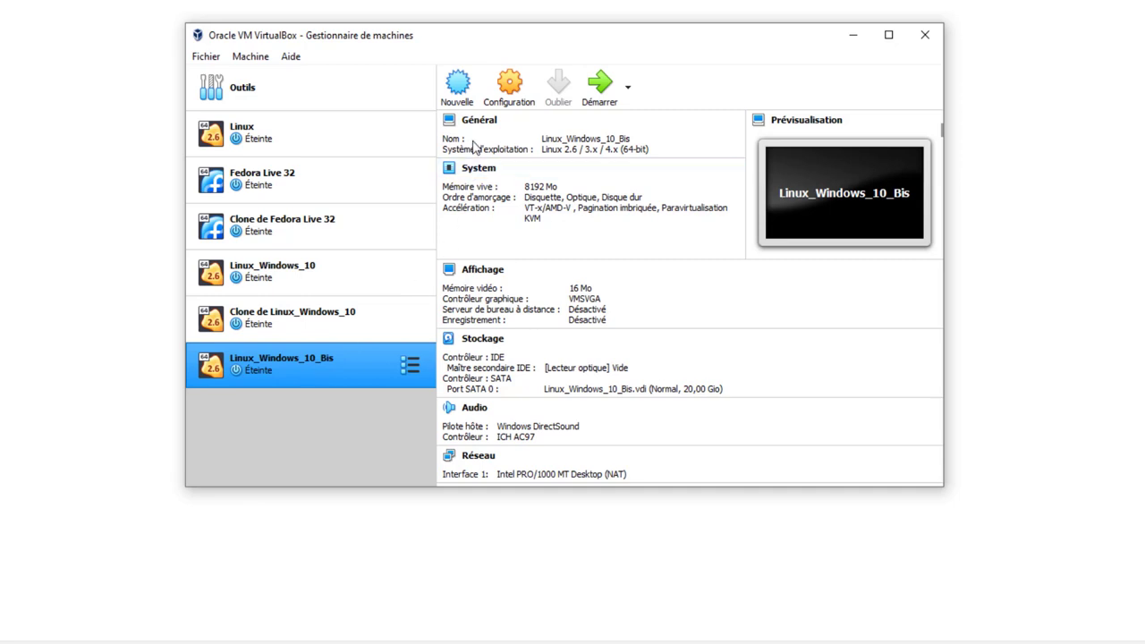
- Review the Système and Stockage settings of Linux_Windows_10_Bis without changing them, and start the machine
left_click(511, 90)
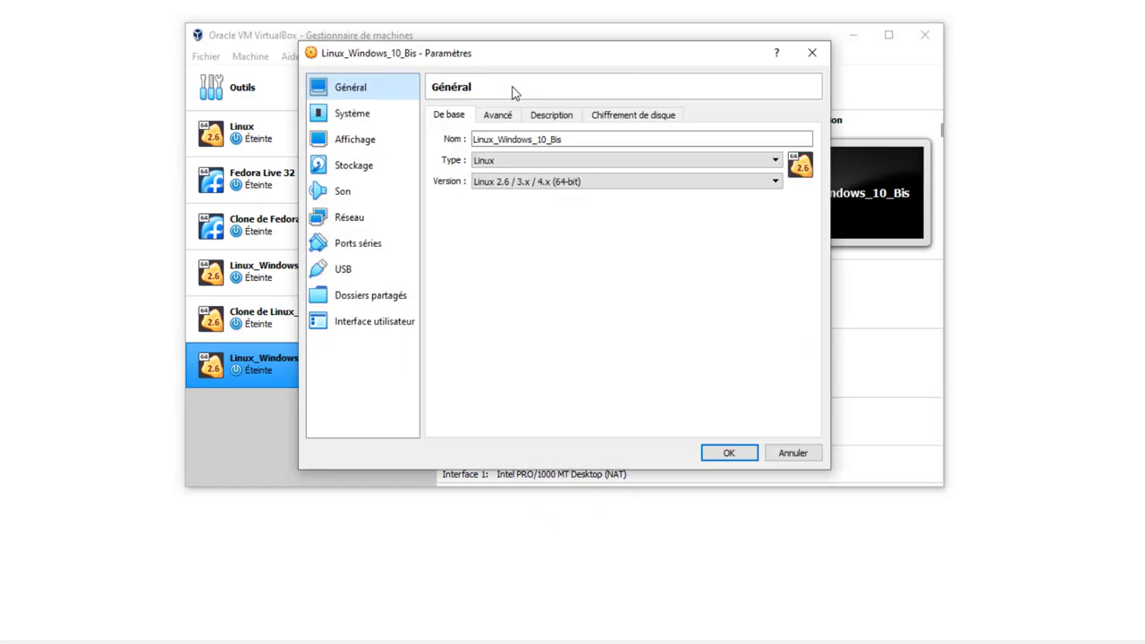
left_click(358, 116)
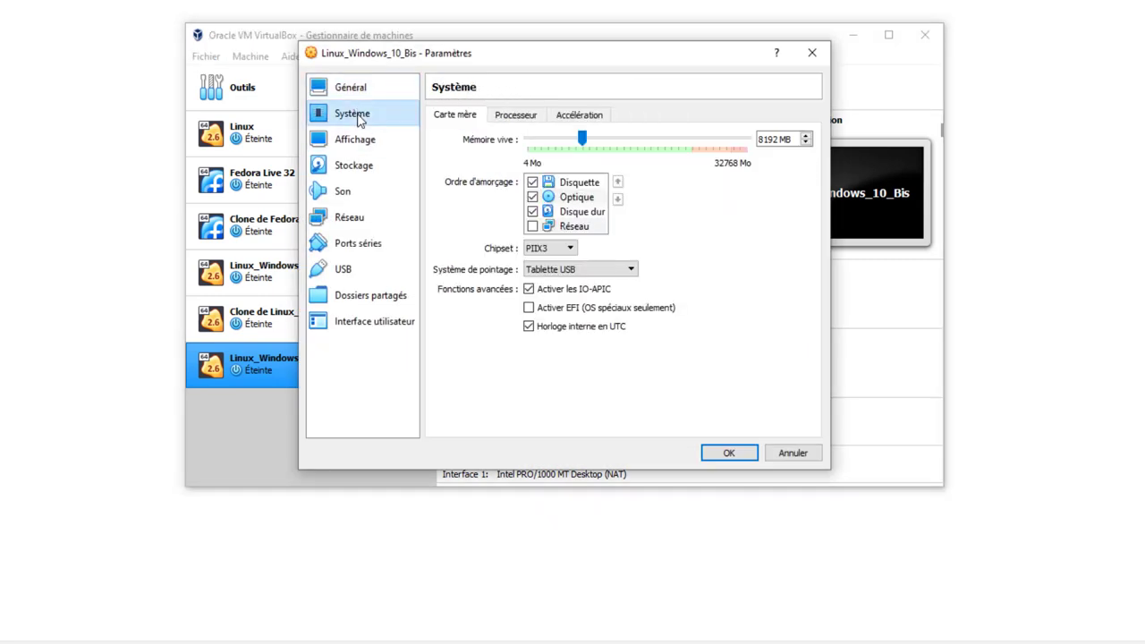
left_click(357, 169)
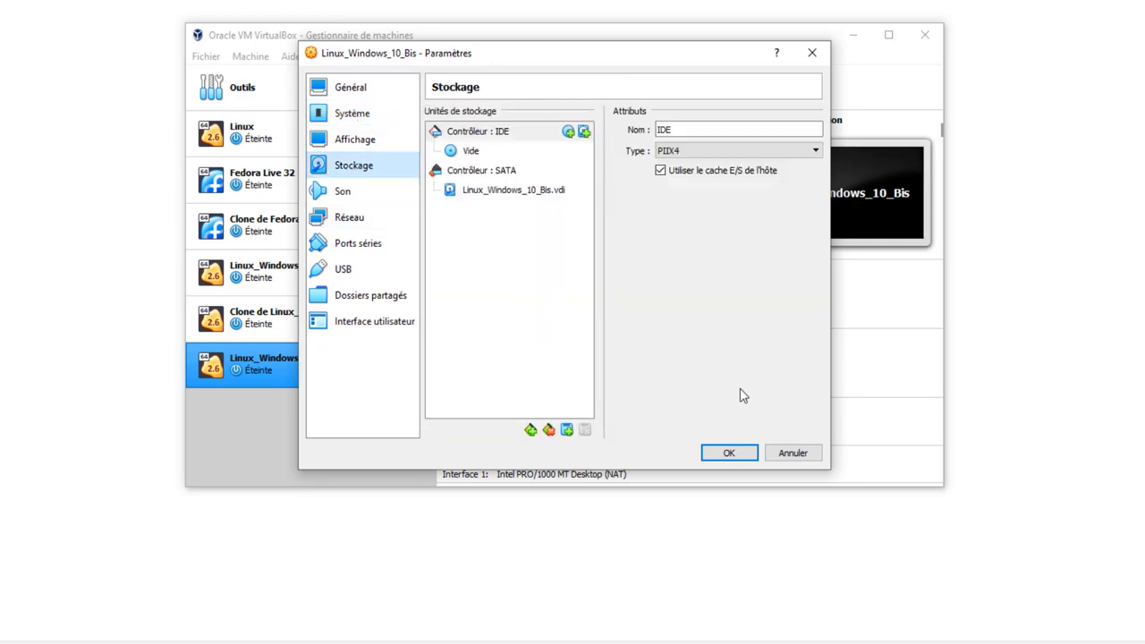
left_click(792, 453)
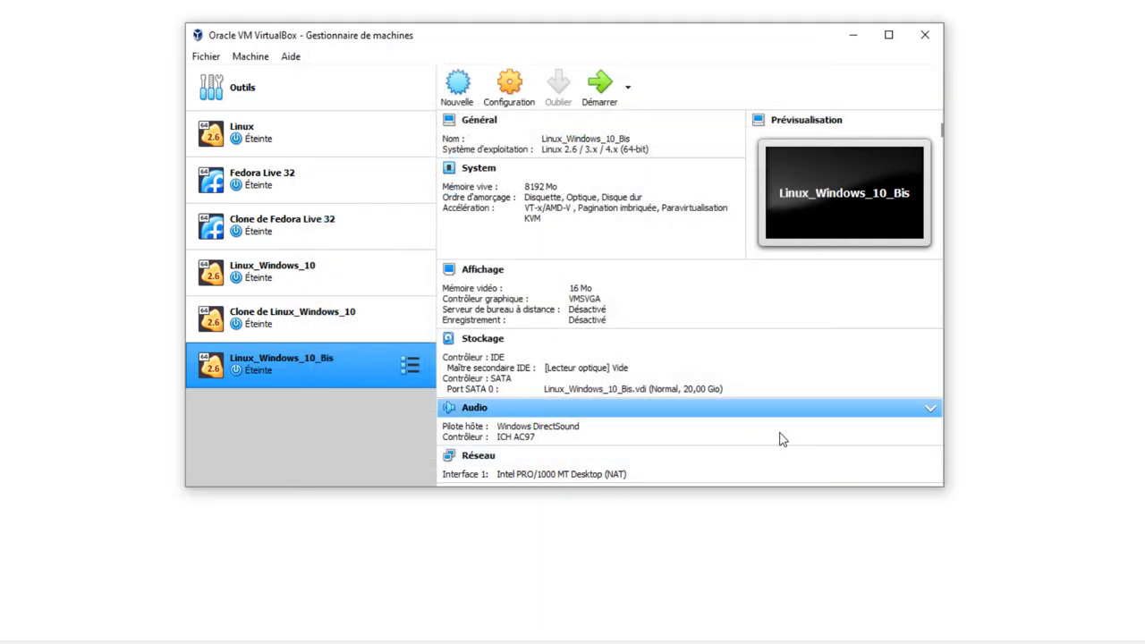
left_click(600, 84)
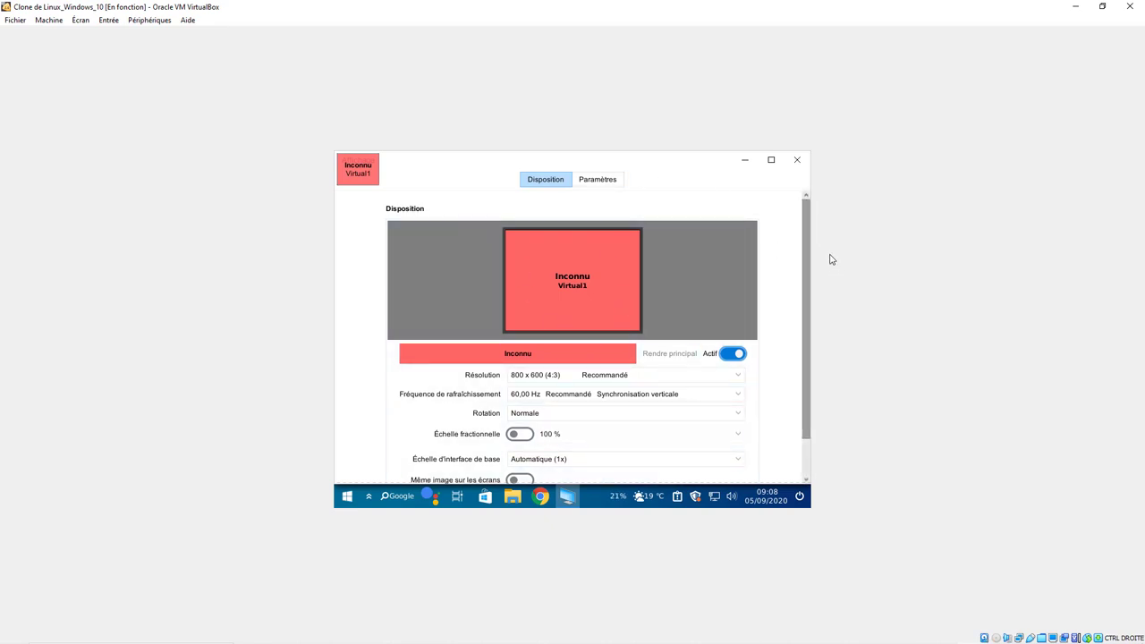
- Close the display settings, insert the Guest Additions CD image and run its installer, authenticating with the account password
left_click(797, 160)
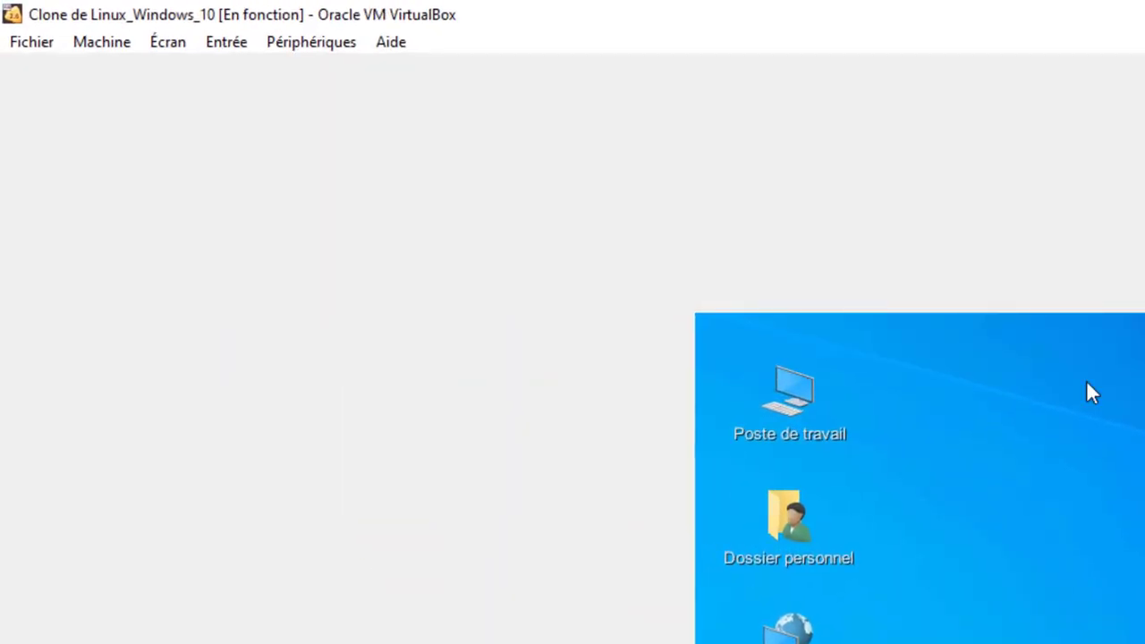
left_click(306, 40)
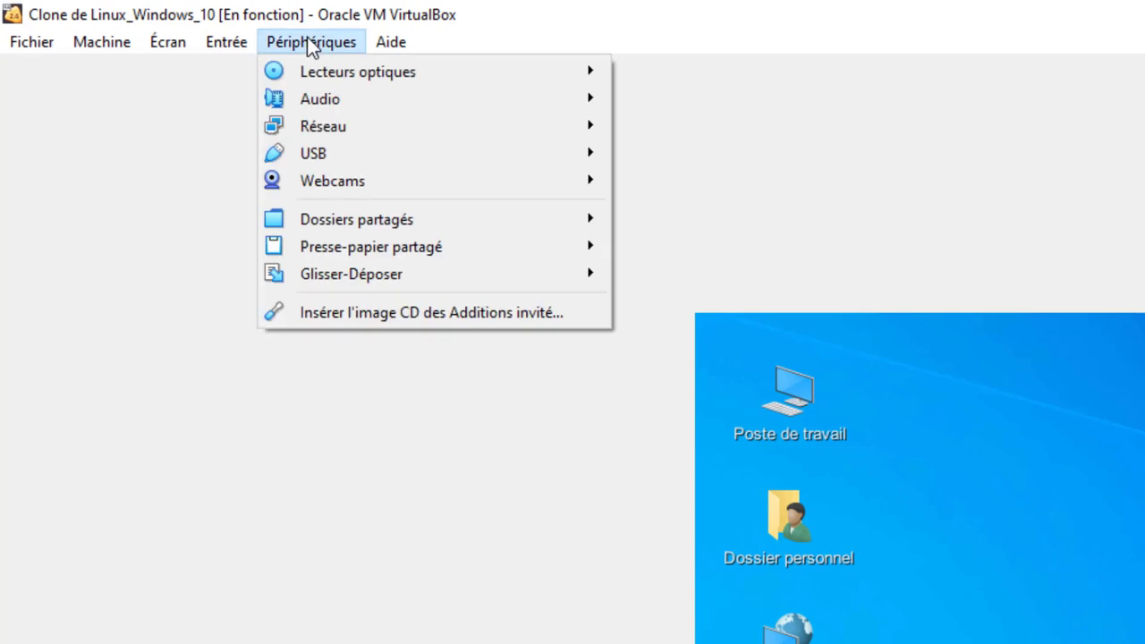
left_click(390, 315)
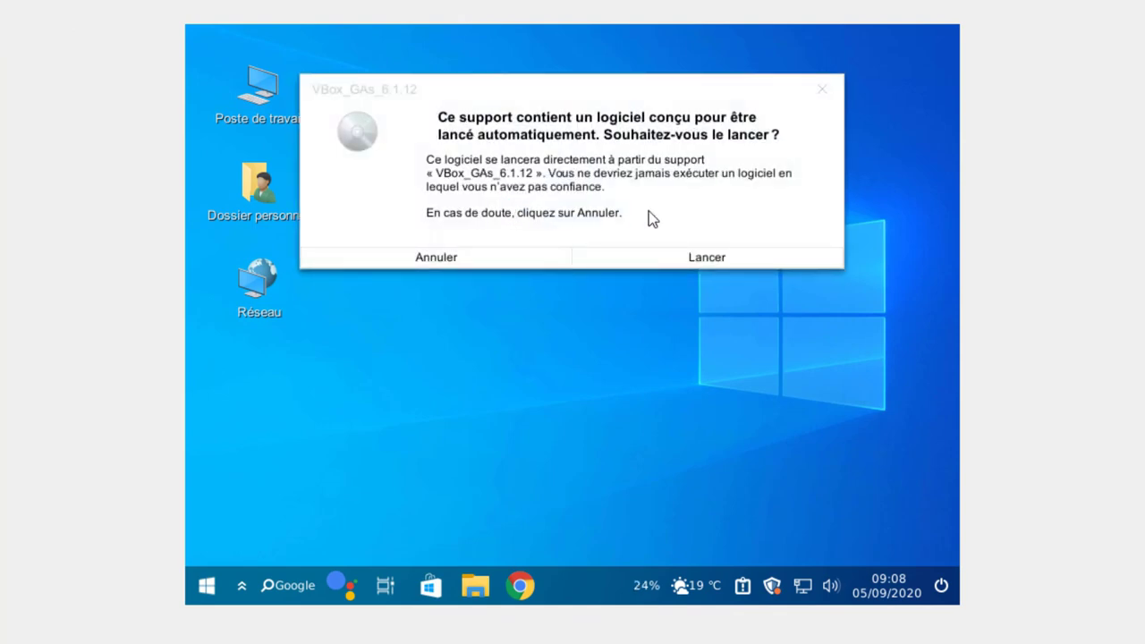
left_click(707, 258)
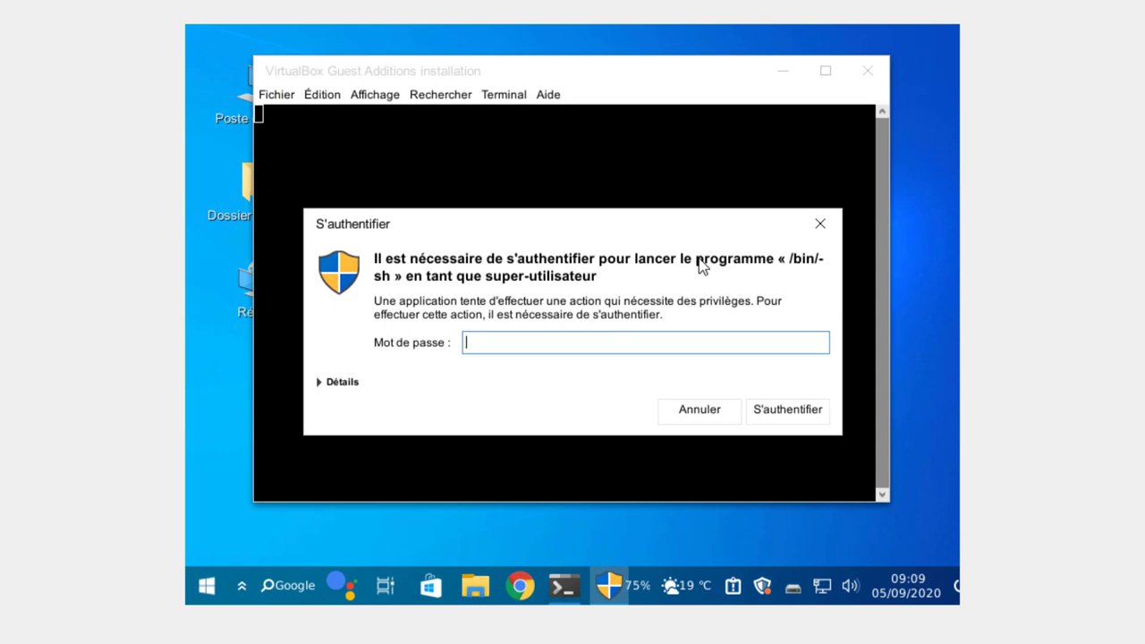
type("********")
key("Return")
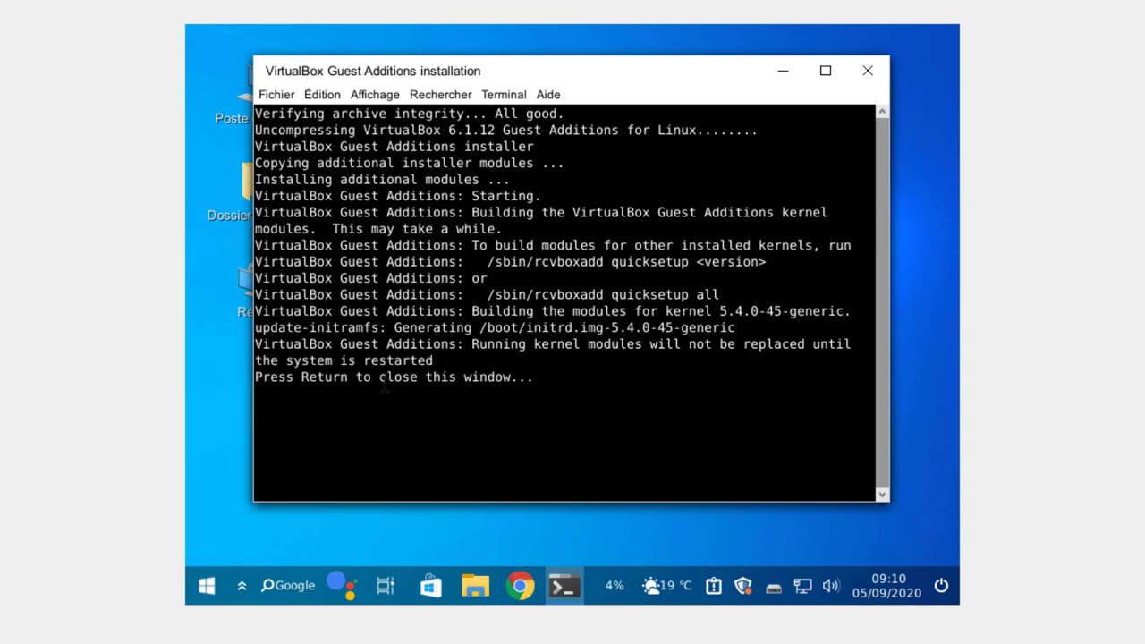
- Close the Guest Additions installer window and restart the Windowsfx guest system
left_click(867, 72)
left_click(208, 586)
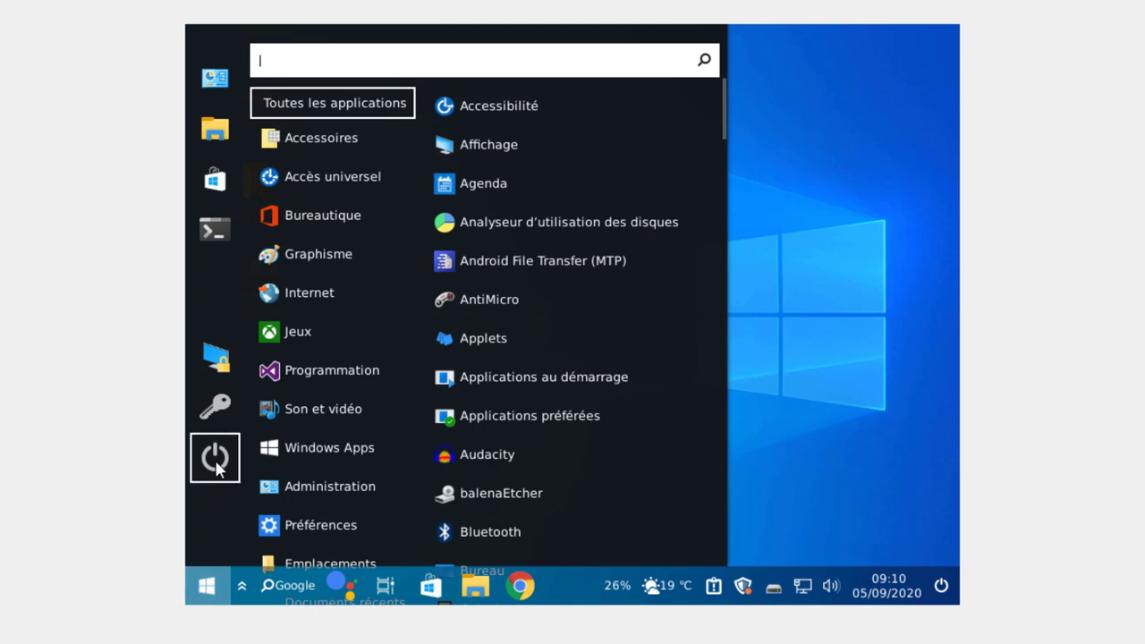
left_click(216, 461)
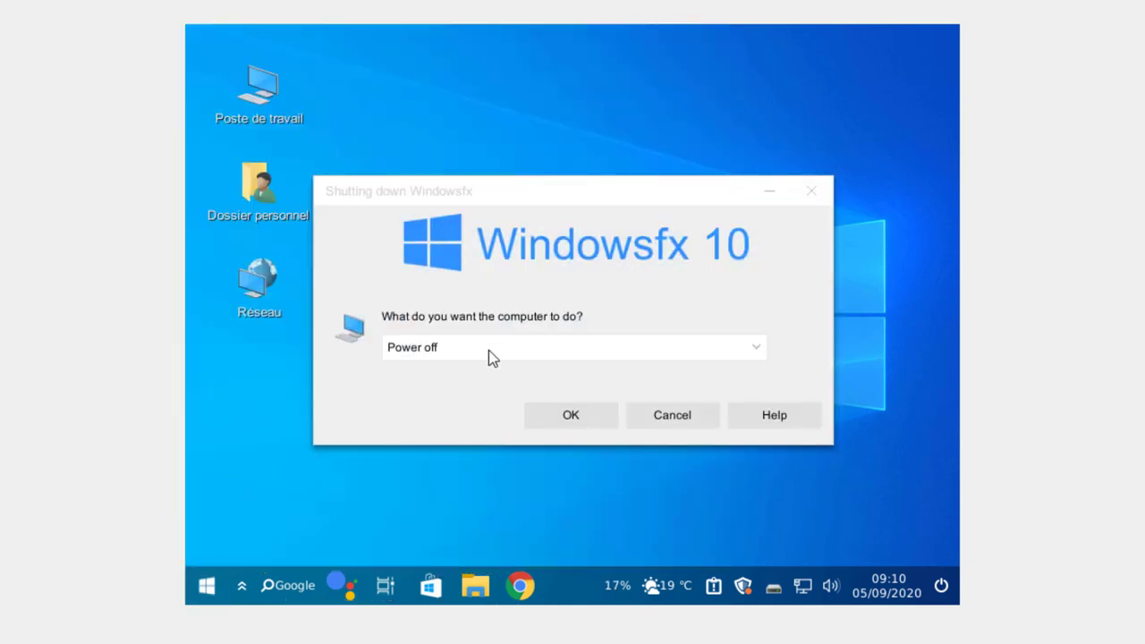
left_click(489, 349)
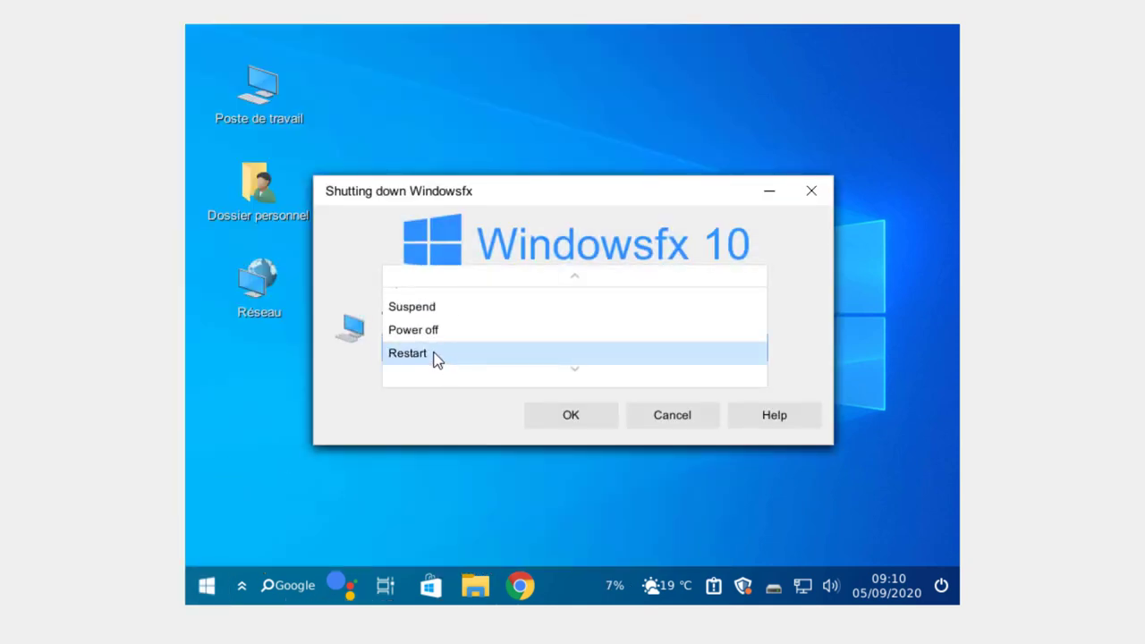
left_click(435, 354)
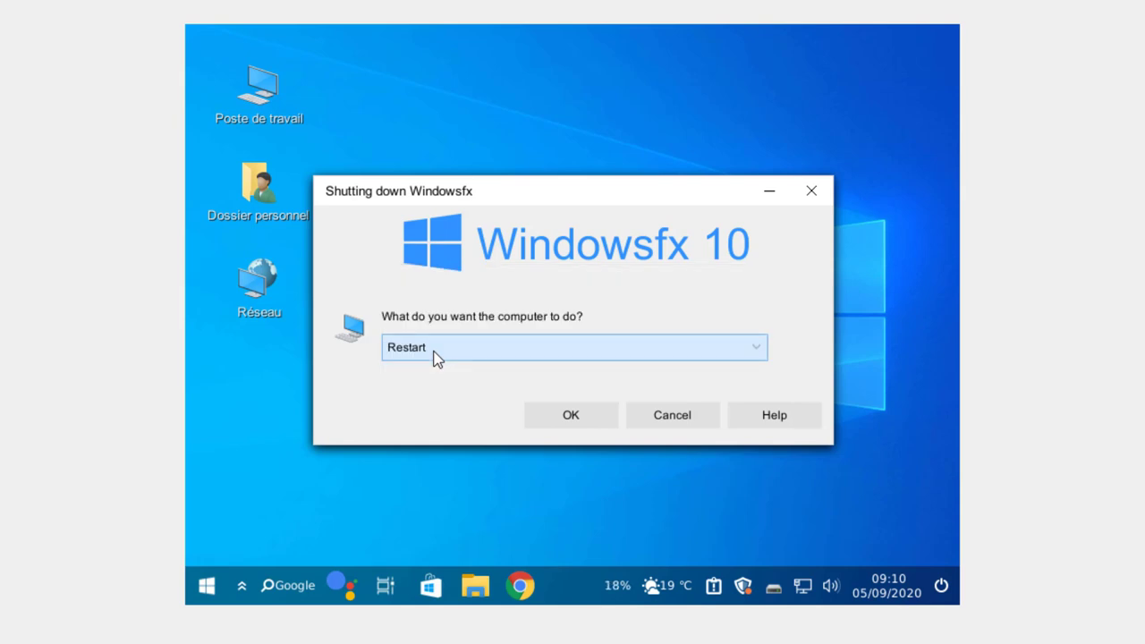
left_click(579, 415)
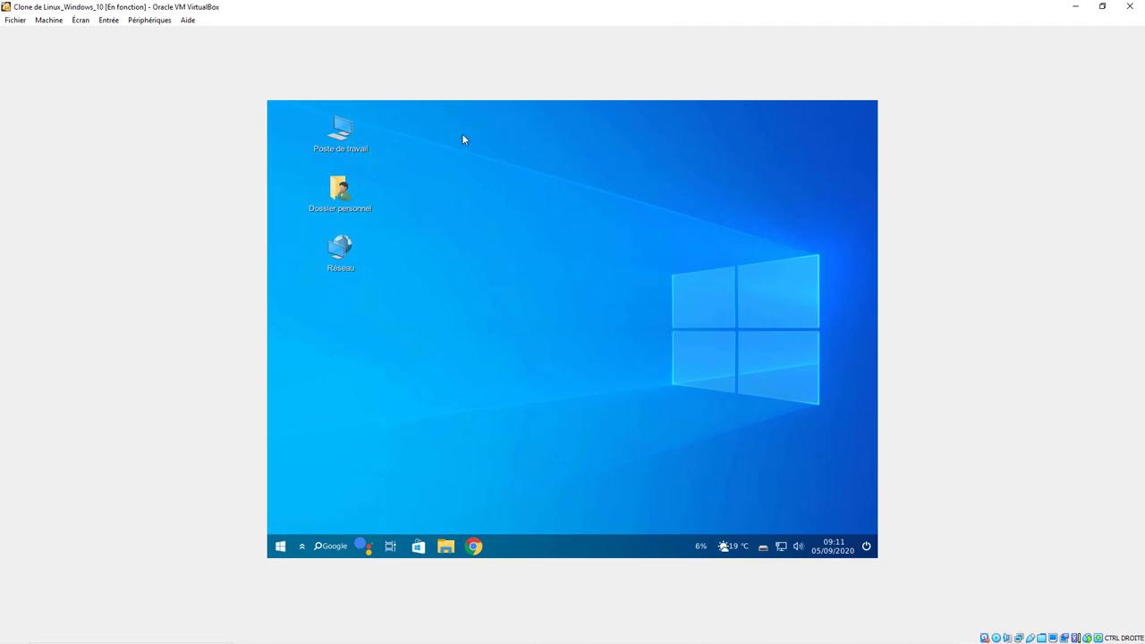
- Switch the Clone de Linux_Windows_10 virtual machine to full-screen mode and confirm the change
left_click(82, 22)
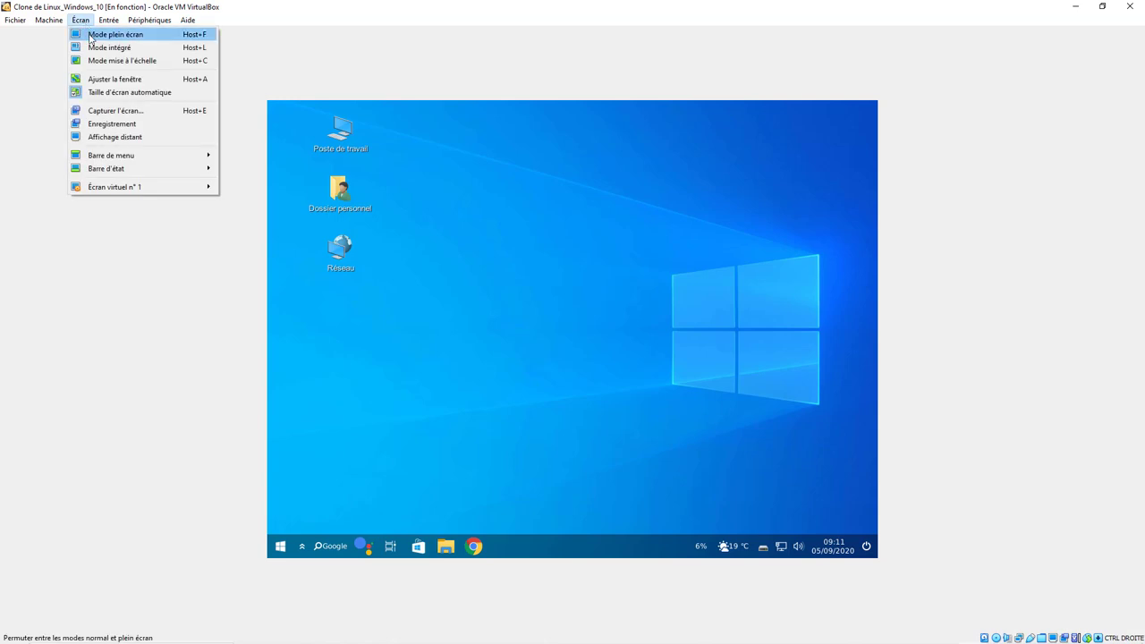
left_click(92, 36)
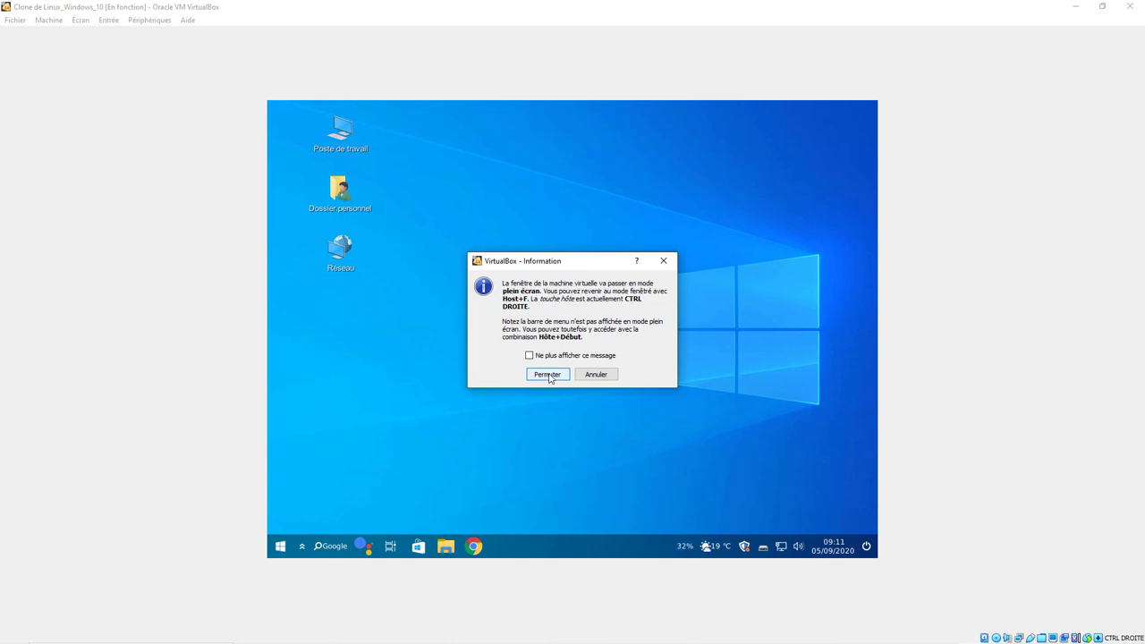
left_click(547, 374)
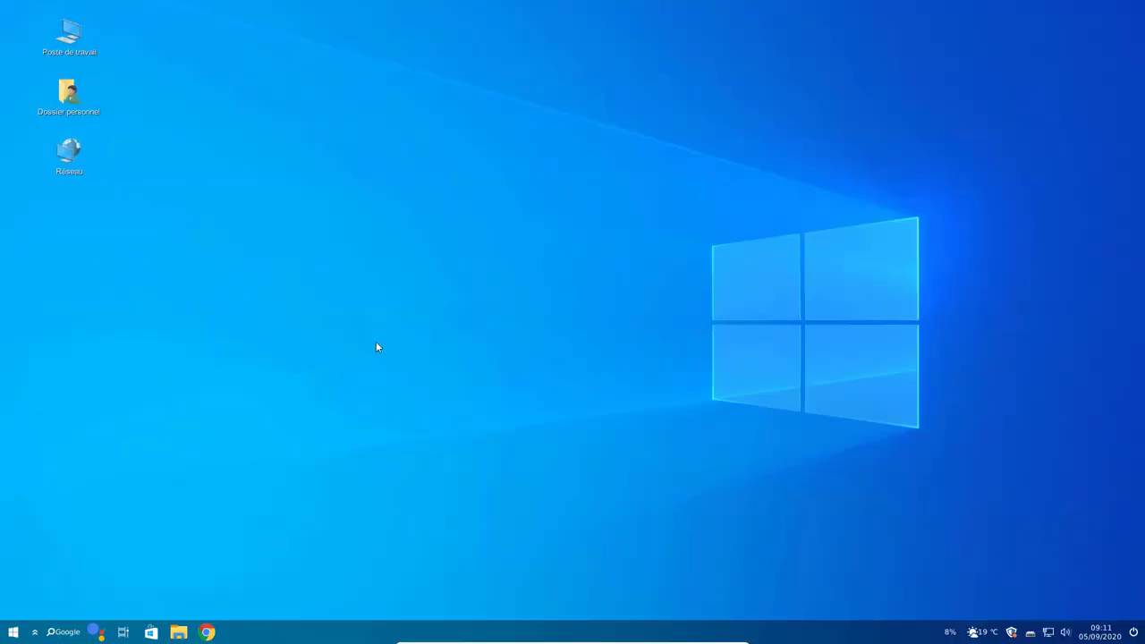
- Check the screen resolution in the guest's Affichage preferences and close the settings window
left_click(13, 632)
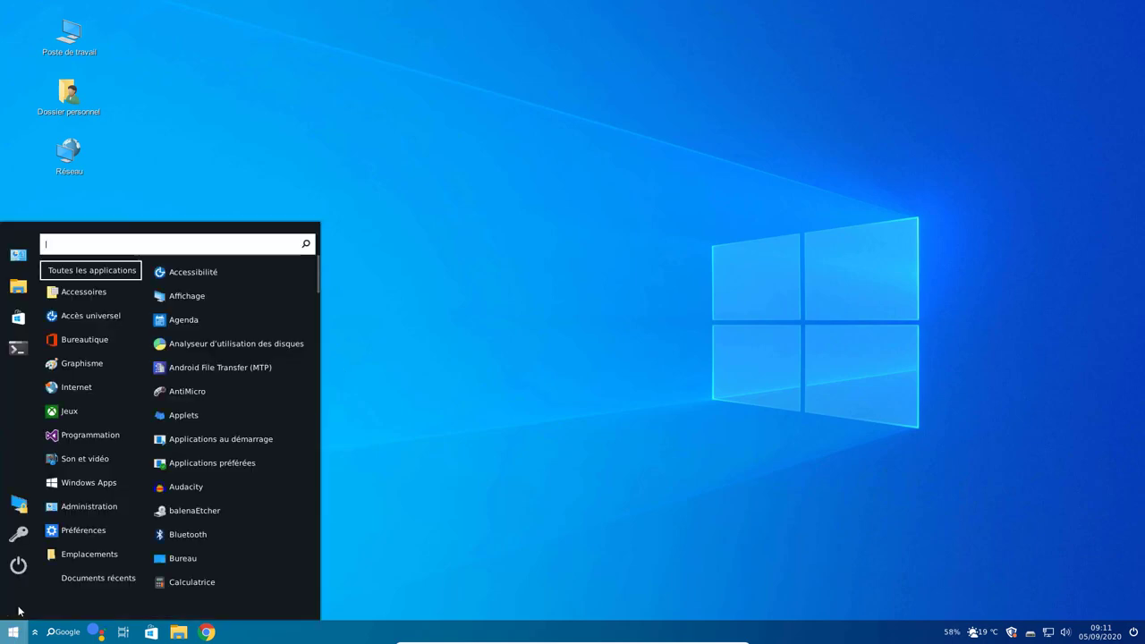
left_click(76, 531)
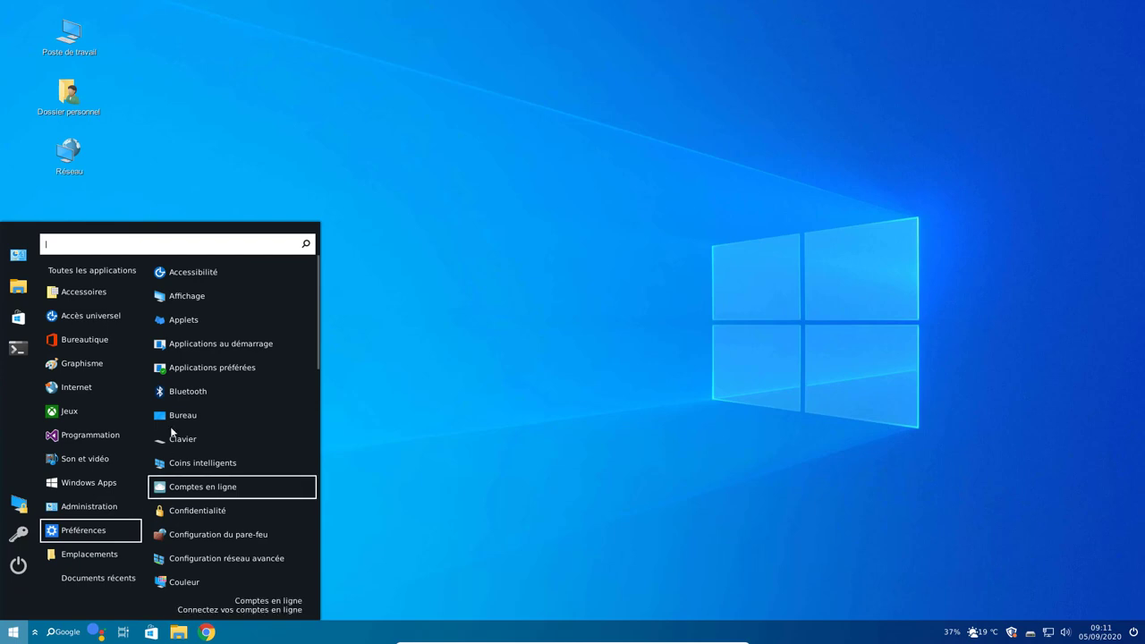
left_click(191, 296)
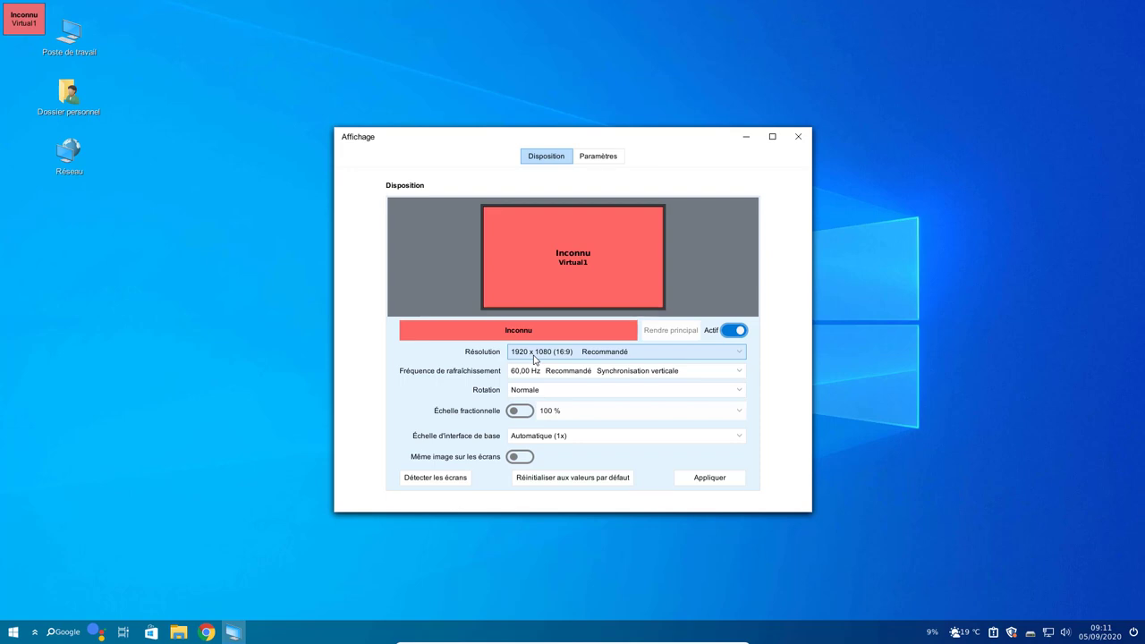
left_click(797, 136)
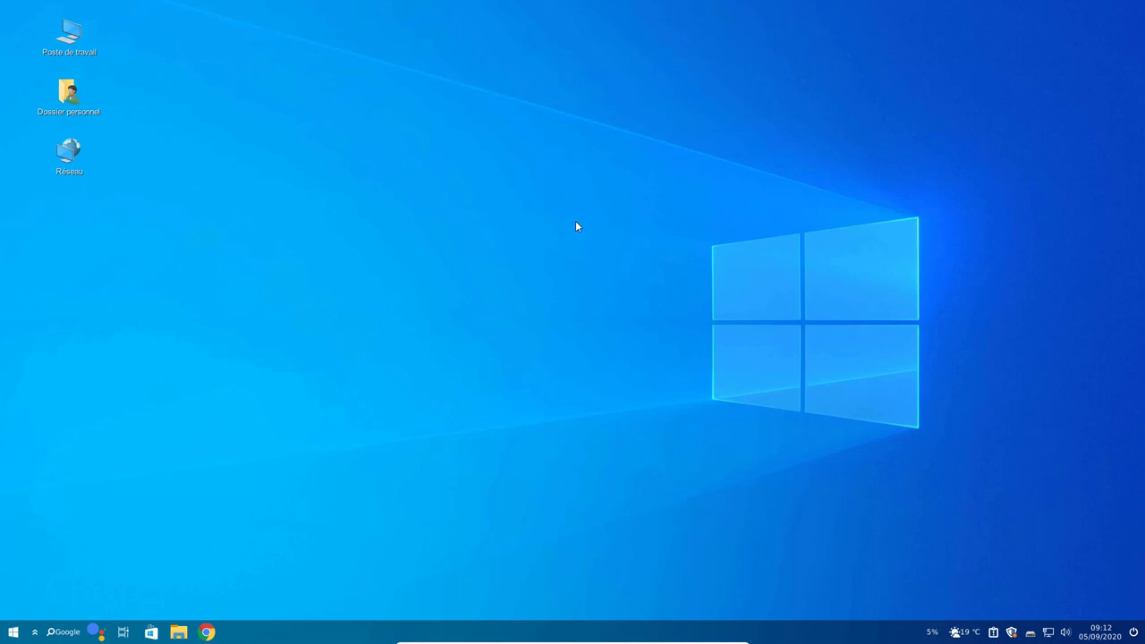
- Leave full-screen mode, restore the virtual machine window from its maximized state and make it narrower
key("ctrl+f")
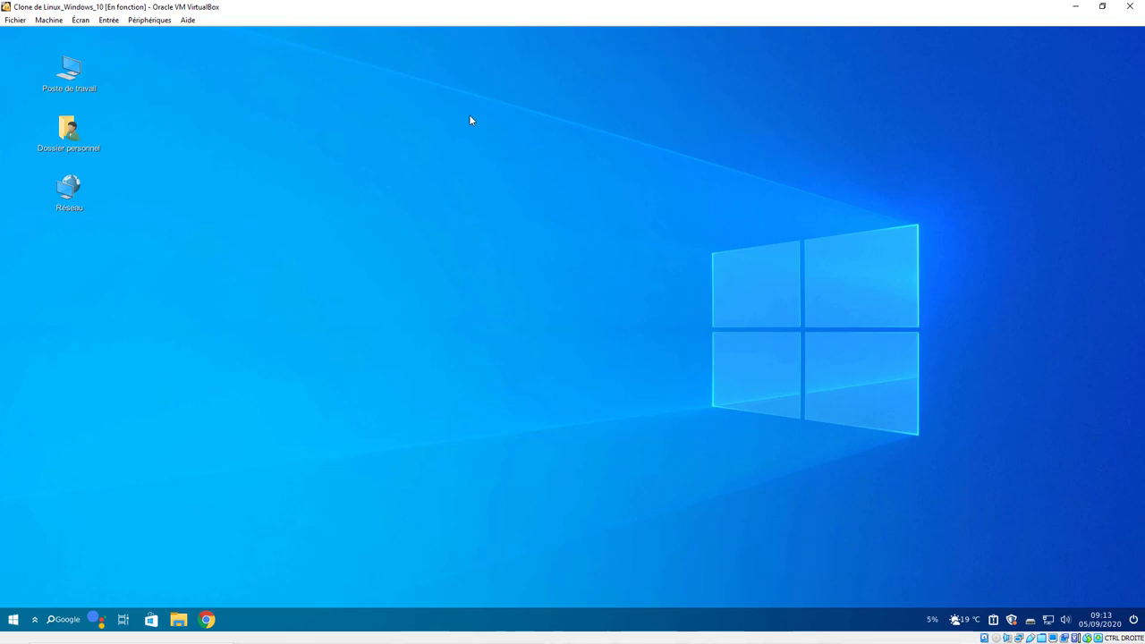
left_click(1101, 7)
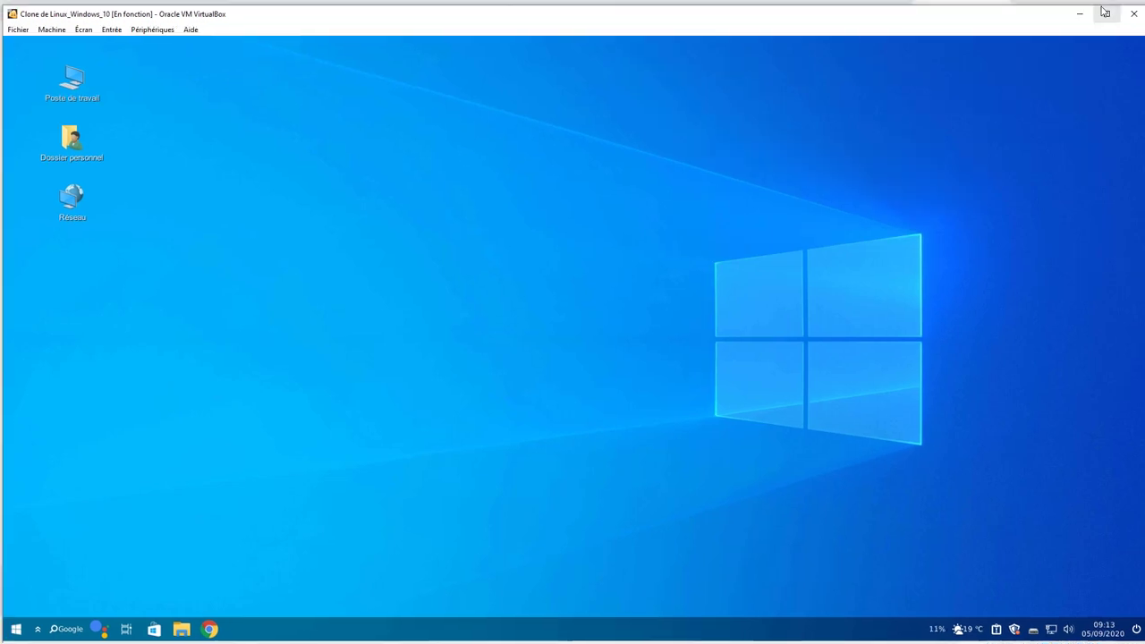
left_click_drag(3, 117, 505, 99)
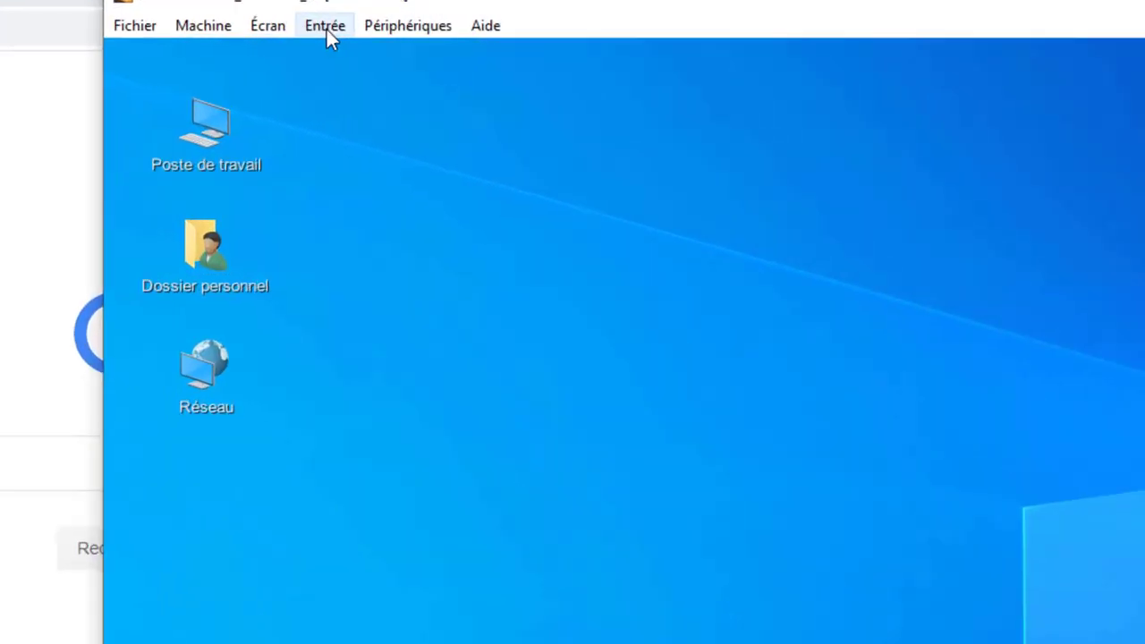
- Check the virtual machine's Presse-papier partagé and Glisser-Déposer sharing options
left_click(657, 29)
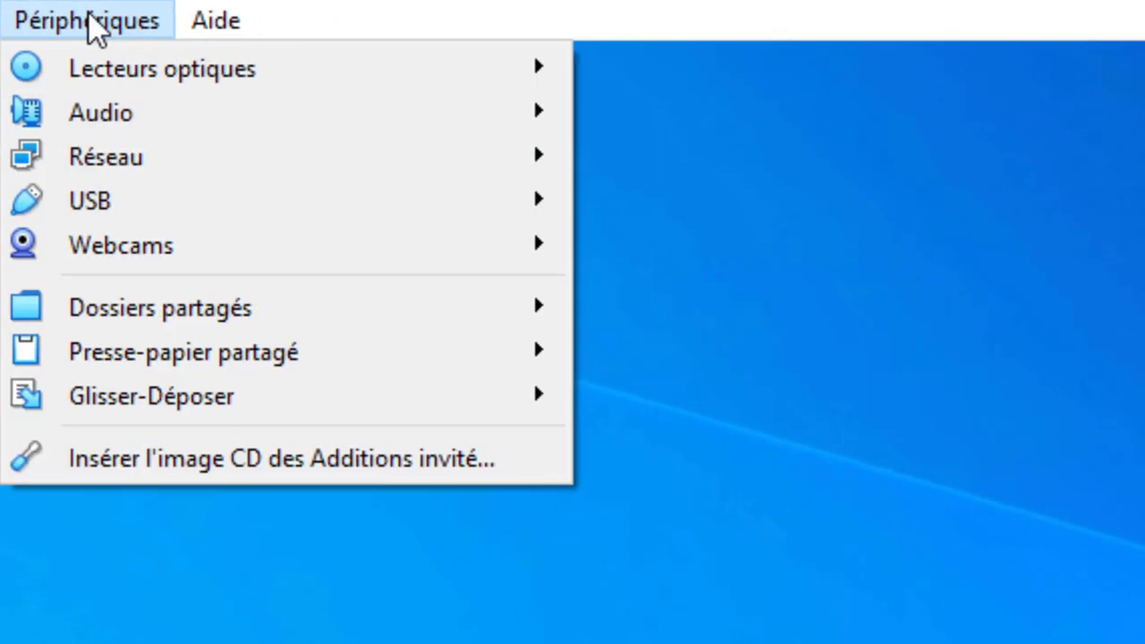
mouse_move(185, 362)
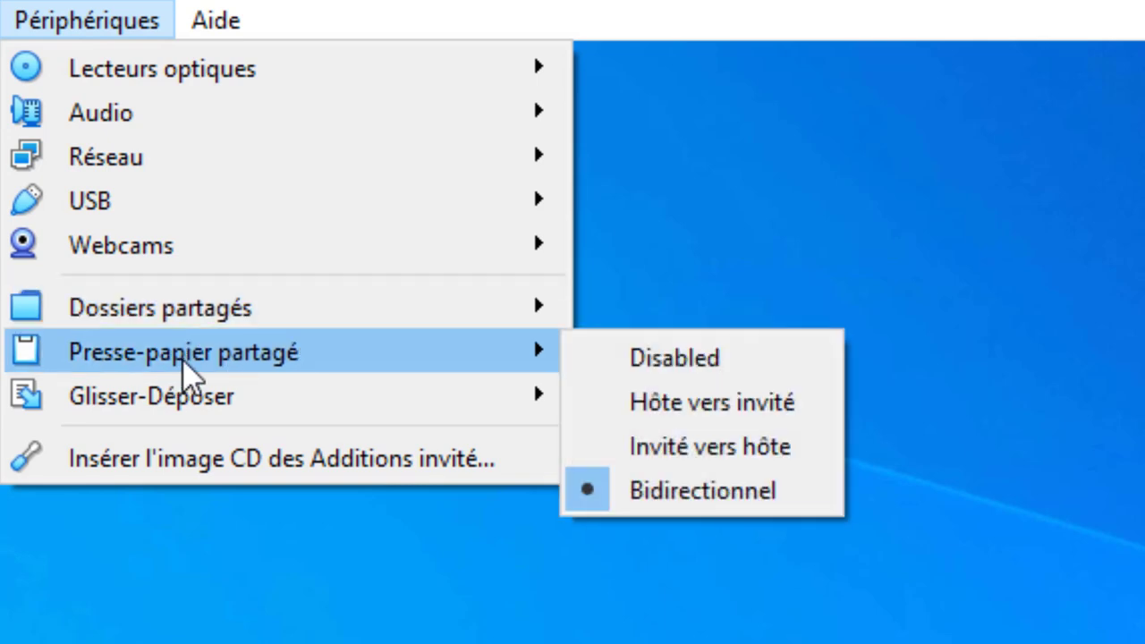
mouse_move(185, 400)
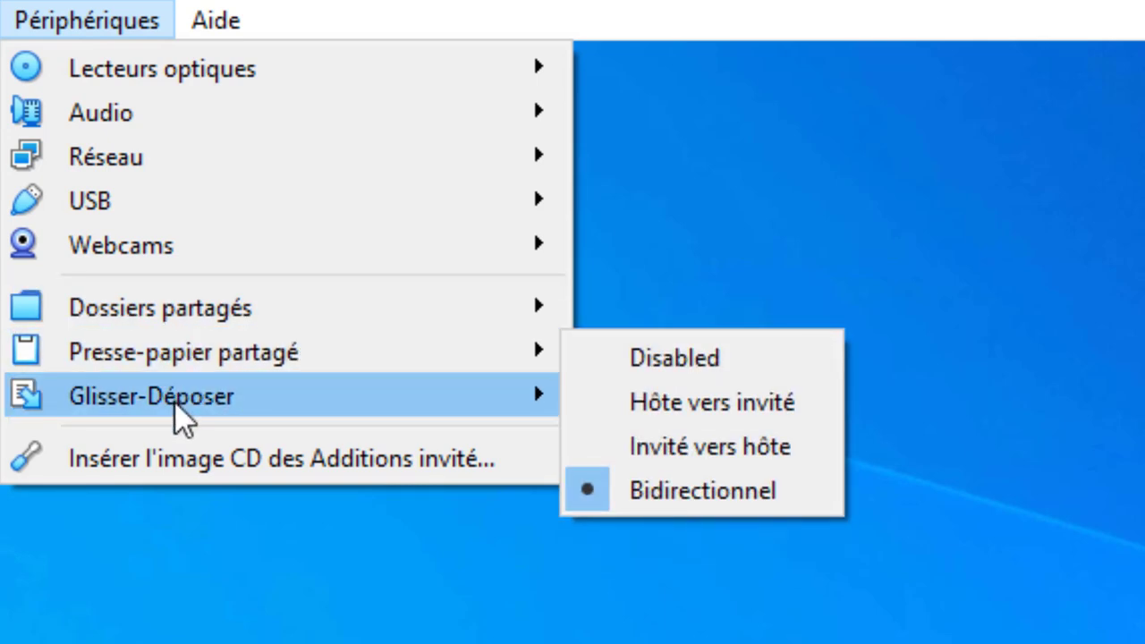
left_click(176, 572)
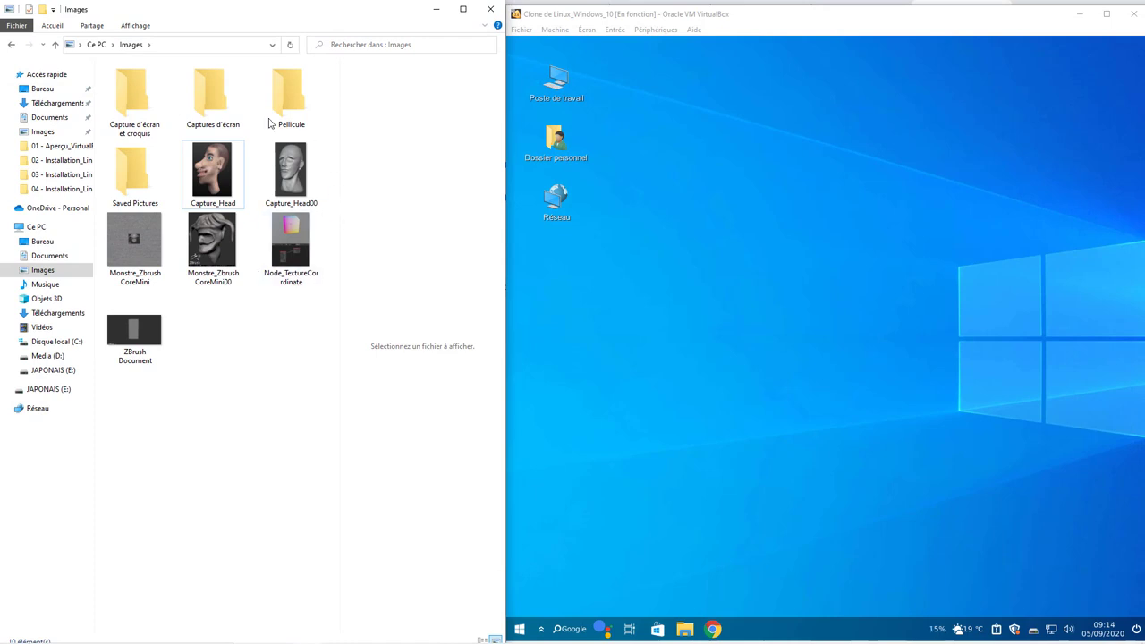
- Copy the Capture_Head image from the host's Images folder to the guest desktop
mouse_move(289, 248)
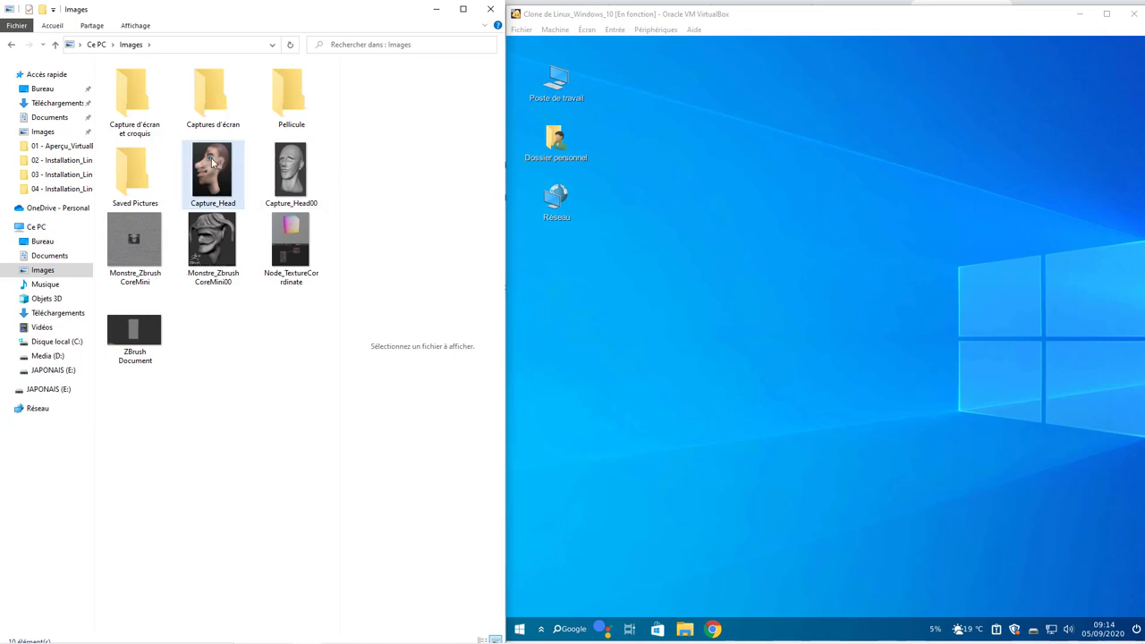
left_click_drag(212, 170, 808, 252)
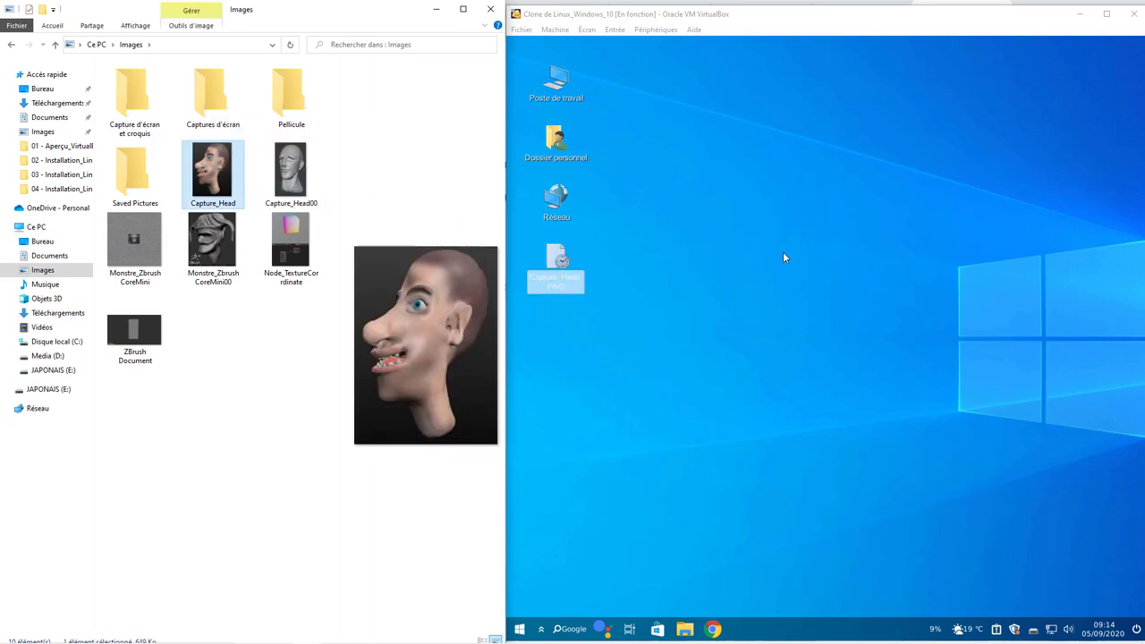
left_click(651, 259)
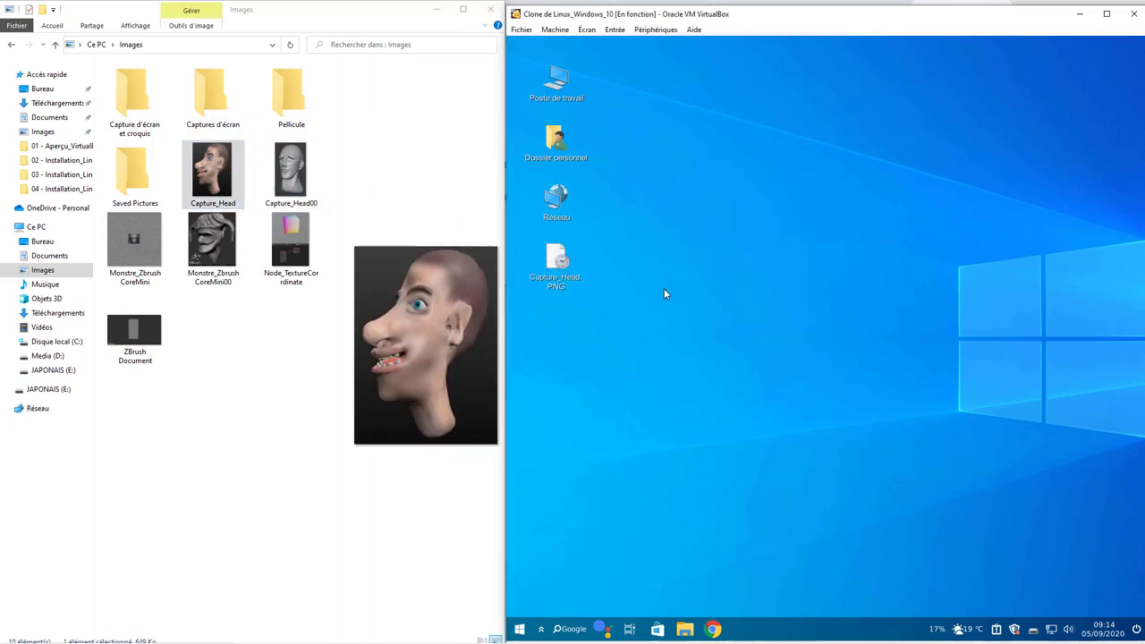
left_click(653, 30)
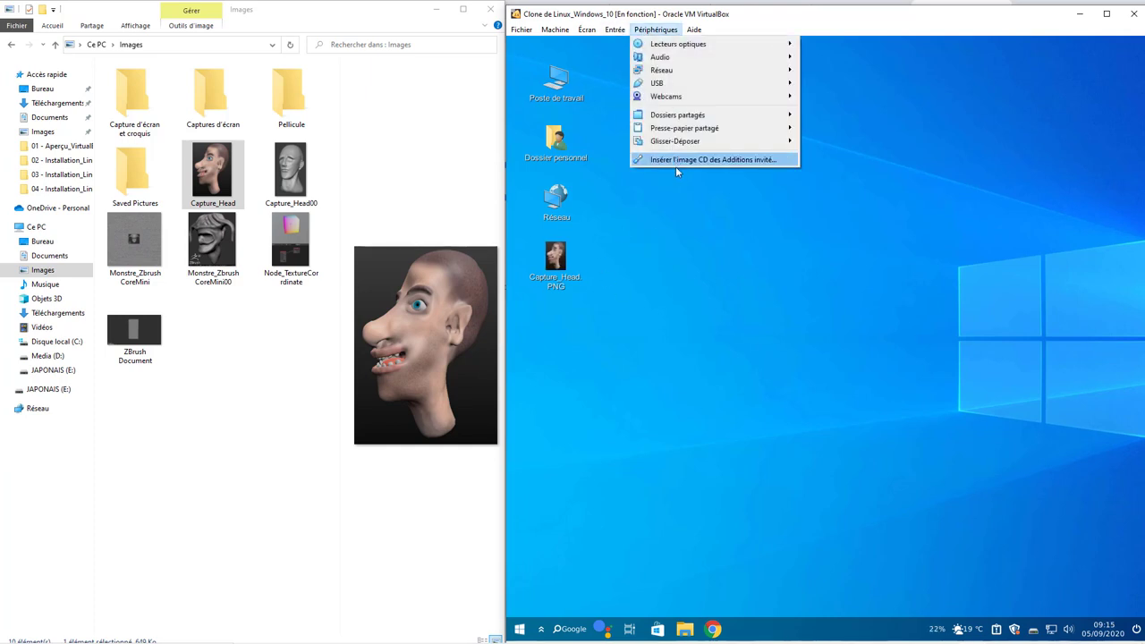
left_click(696, 197)
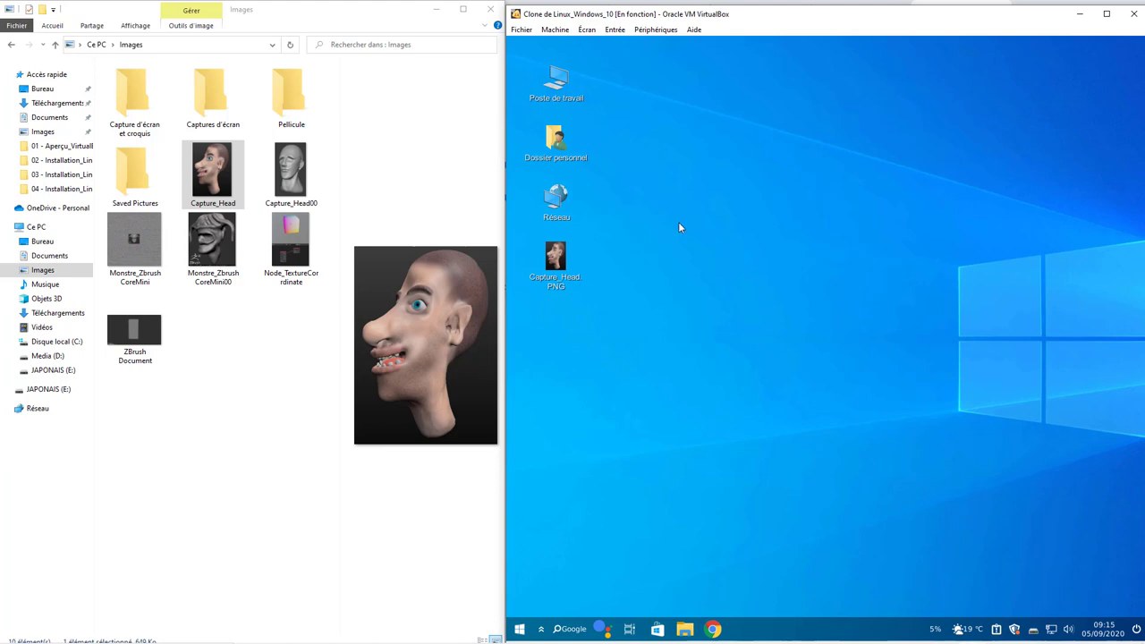
- With the virtual machine window maximized, open Firefox at full size in the guest and accept Google's cookie notice
left_click(1106, 14)
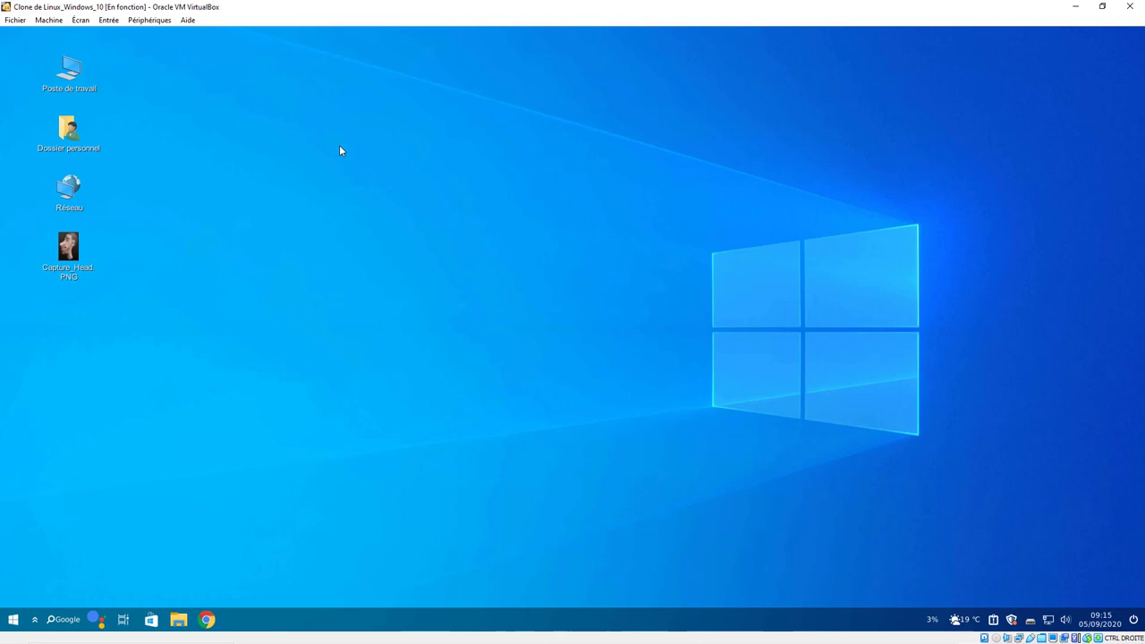
left_click(13, 619)
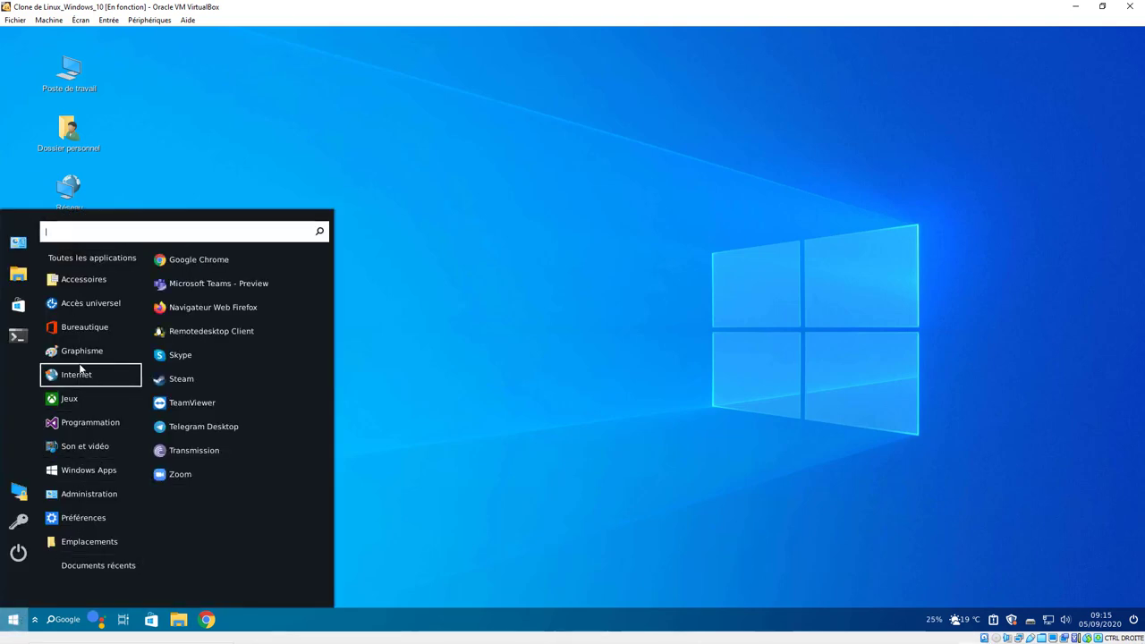
mouse_move(78, 378)
left_click(204, 306)
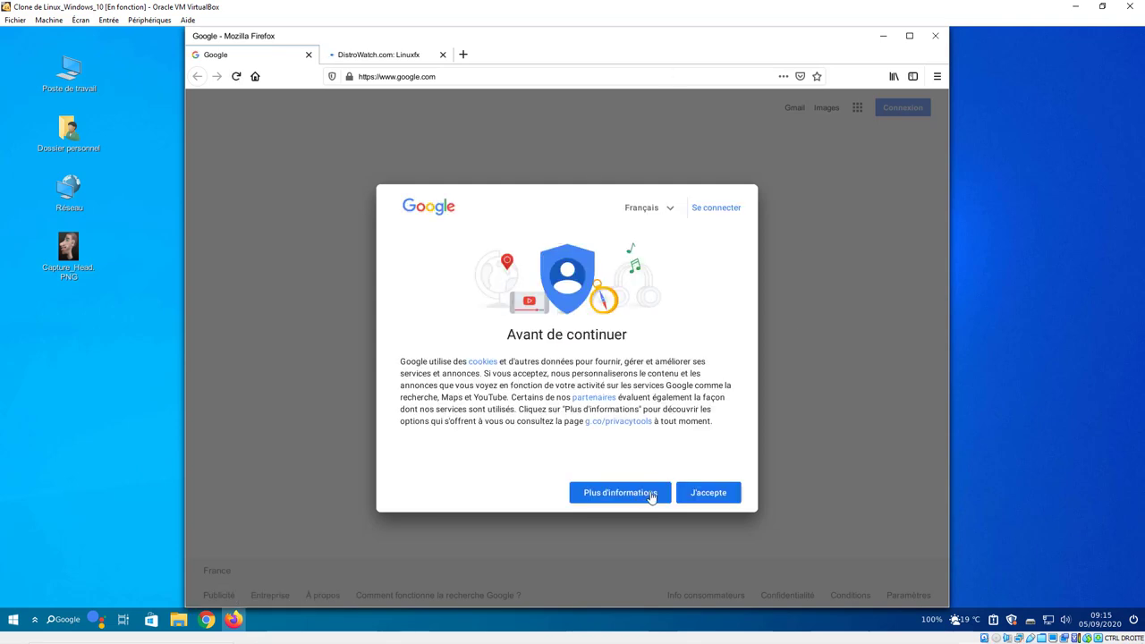
left_click(703, 493)
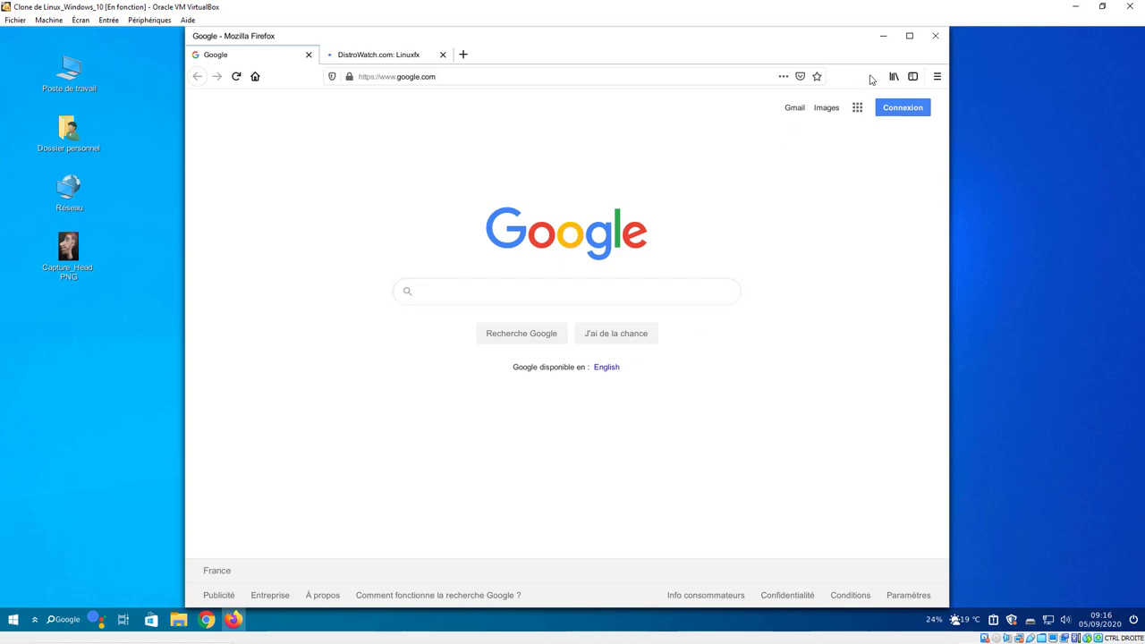
left_click(910, 36)
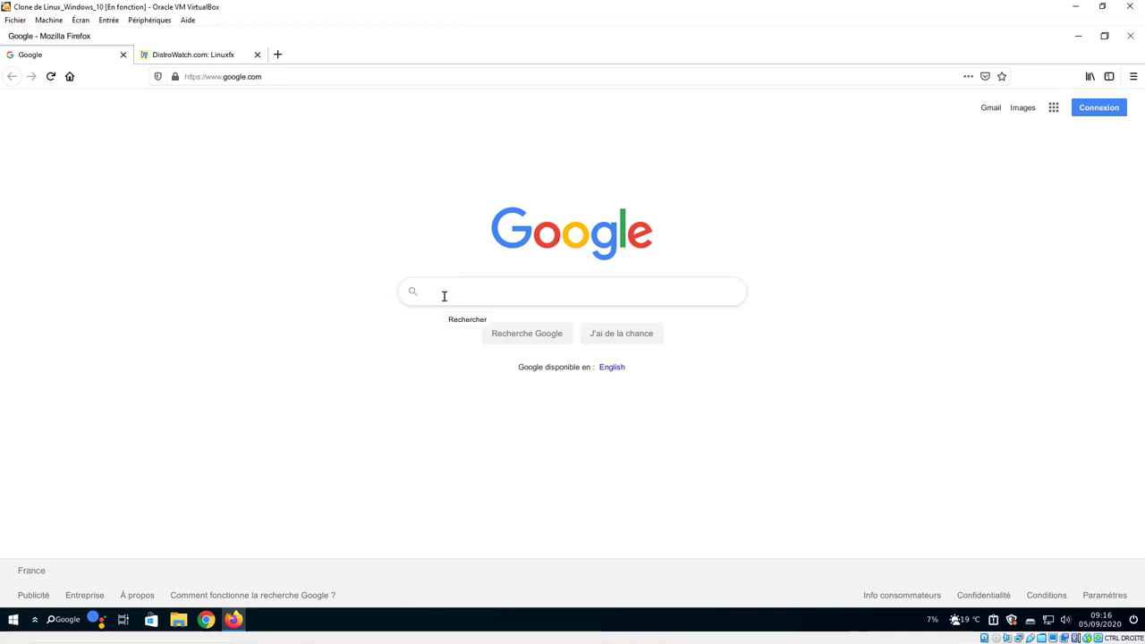
- Search Google for savoirpourtous and open the Savoir Pour Tous website from the results
type("savoirp")
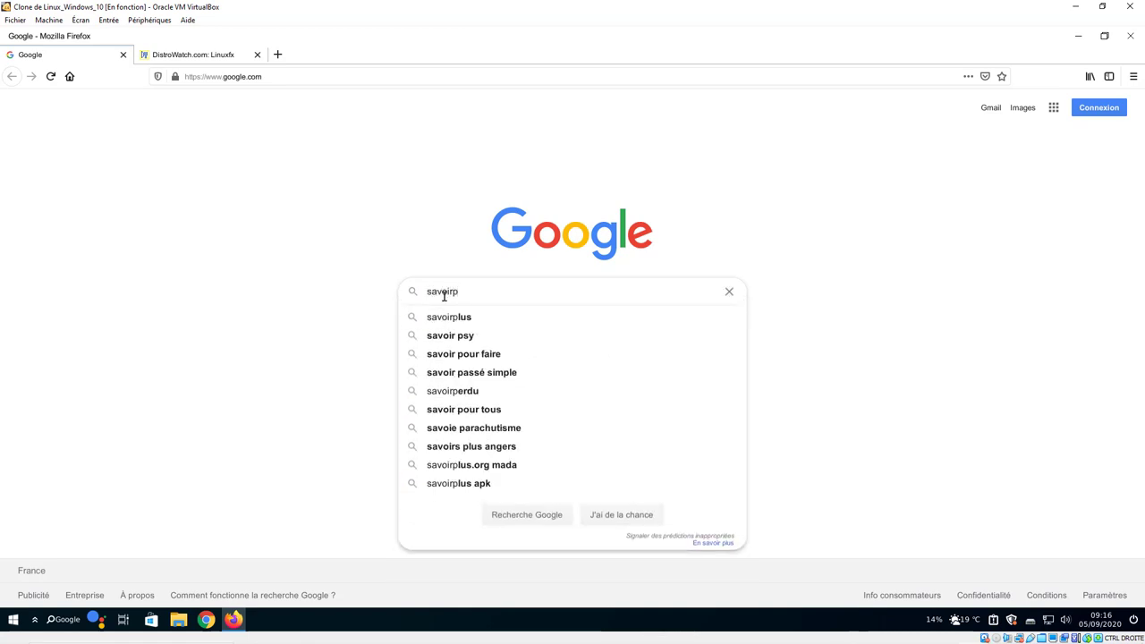
type("ourtous")
key("Return")
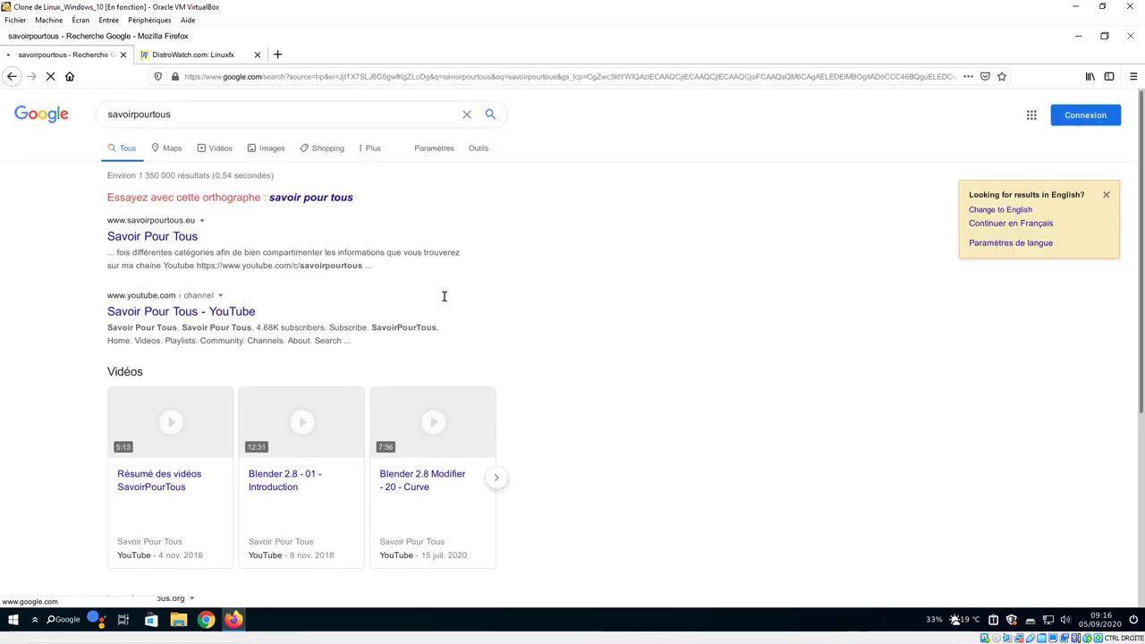
left_click(151, 236)
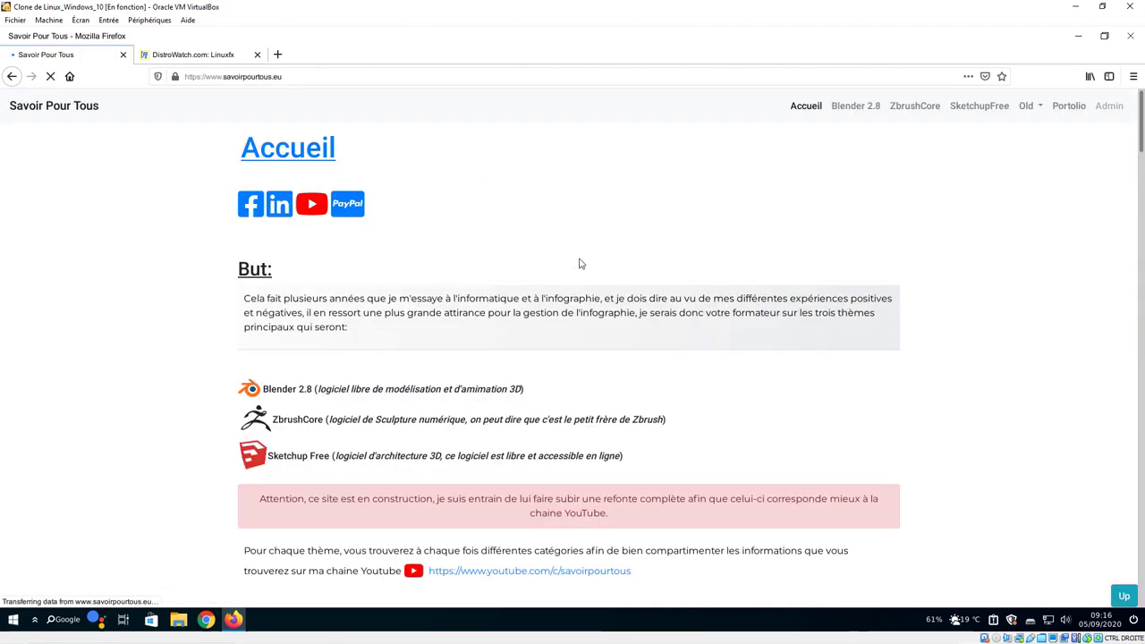
- Look through the Savoir Pour Tous home page, including the Blender 2.8 and ZbrushCore sections
scroll(579, 263, "down", 5)
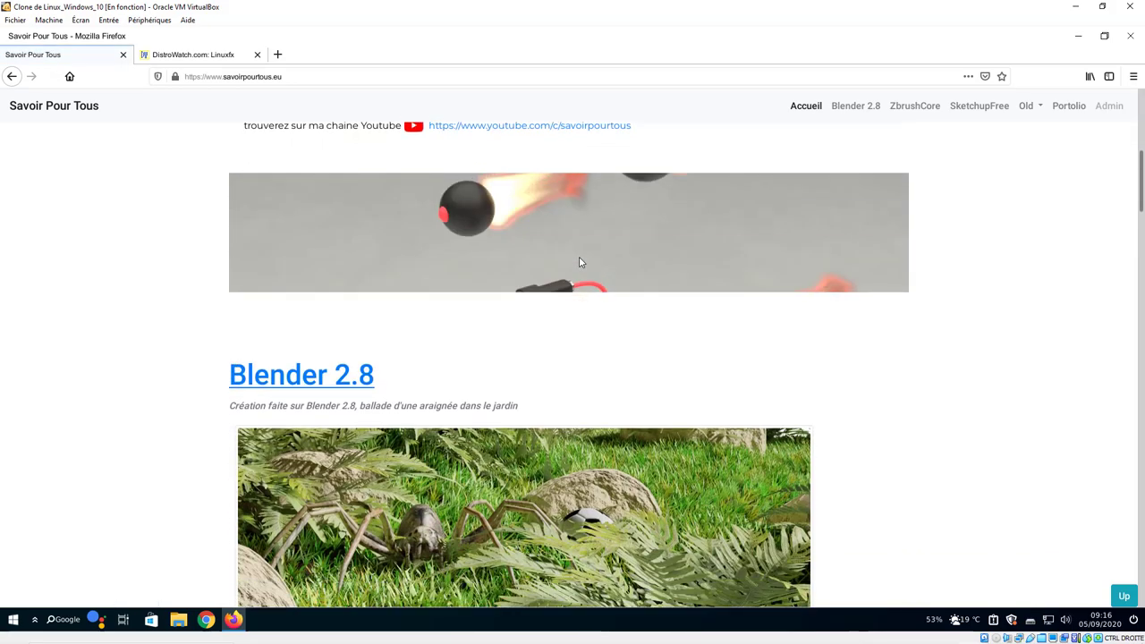
scroll(579, 262, "down", 6)
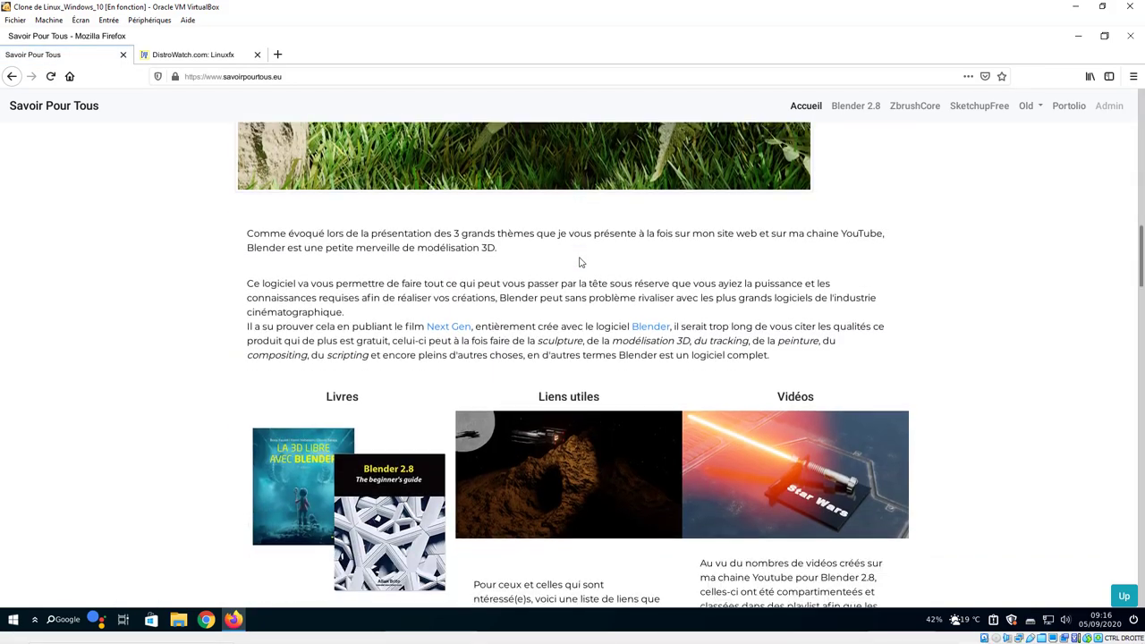
scroll(579, 262, "down", 7)
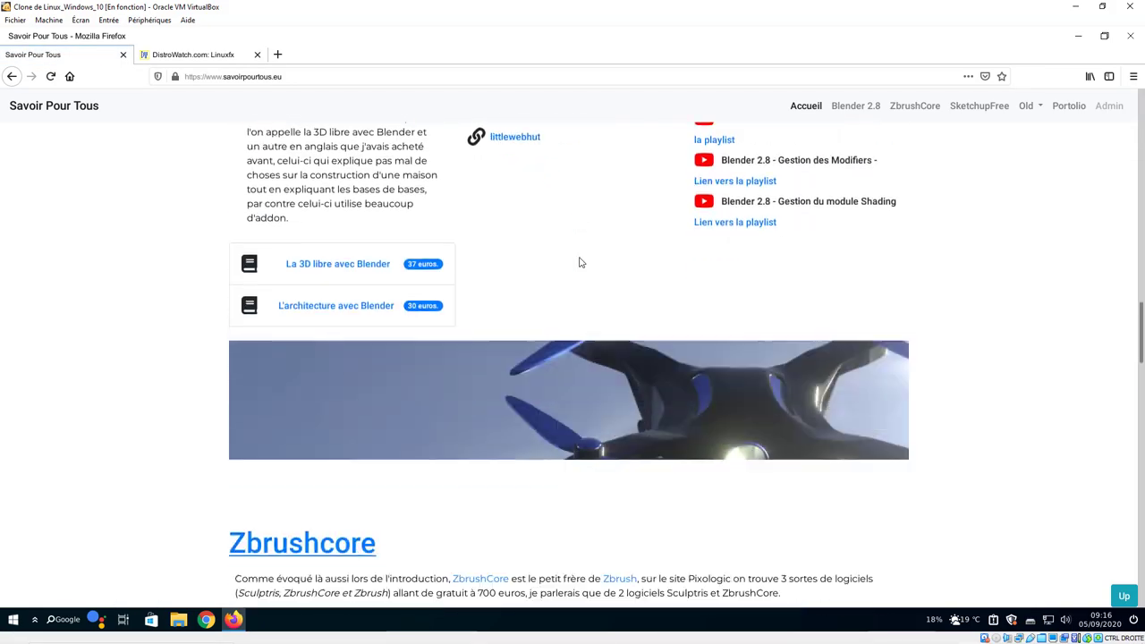
scroll(579, 262, "down", 7)
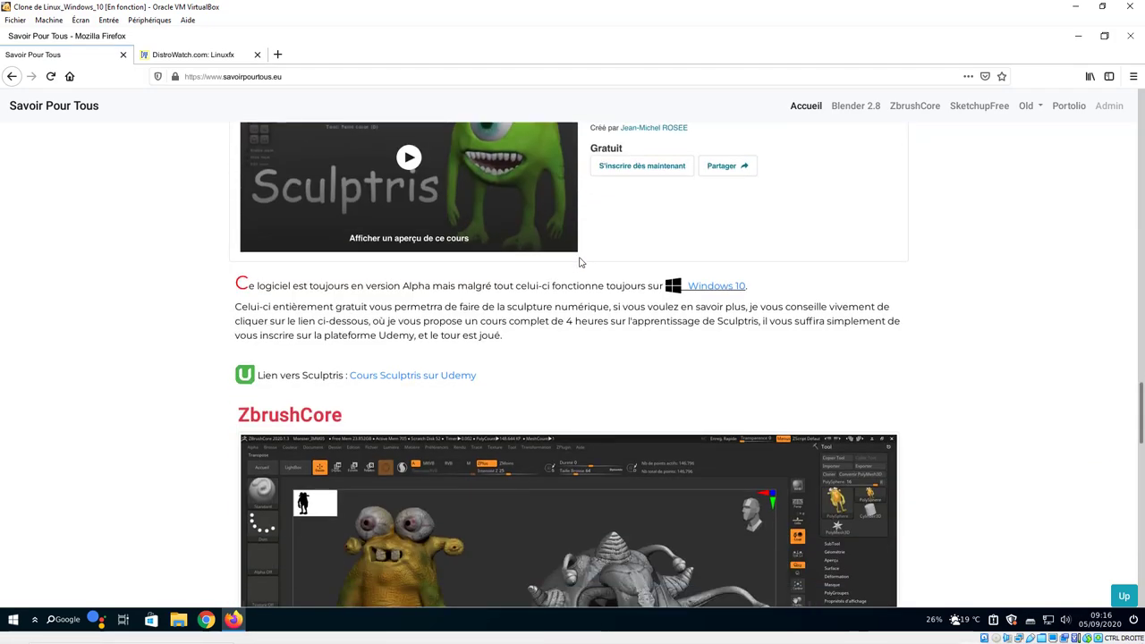
scroll(578, 262, "down", 3)
scroll(577, 262, "up", 10)
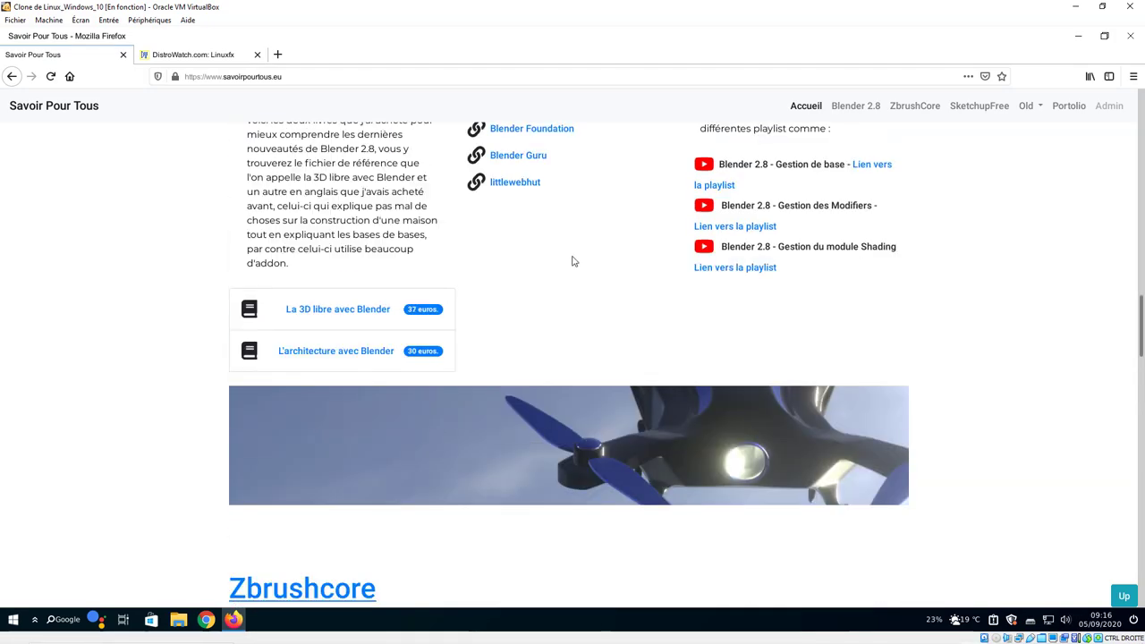
scroll(573, 260, "up", 6)
scroll(567, 261, "up", 6)
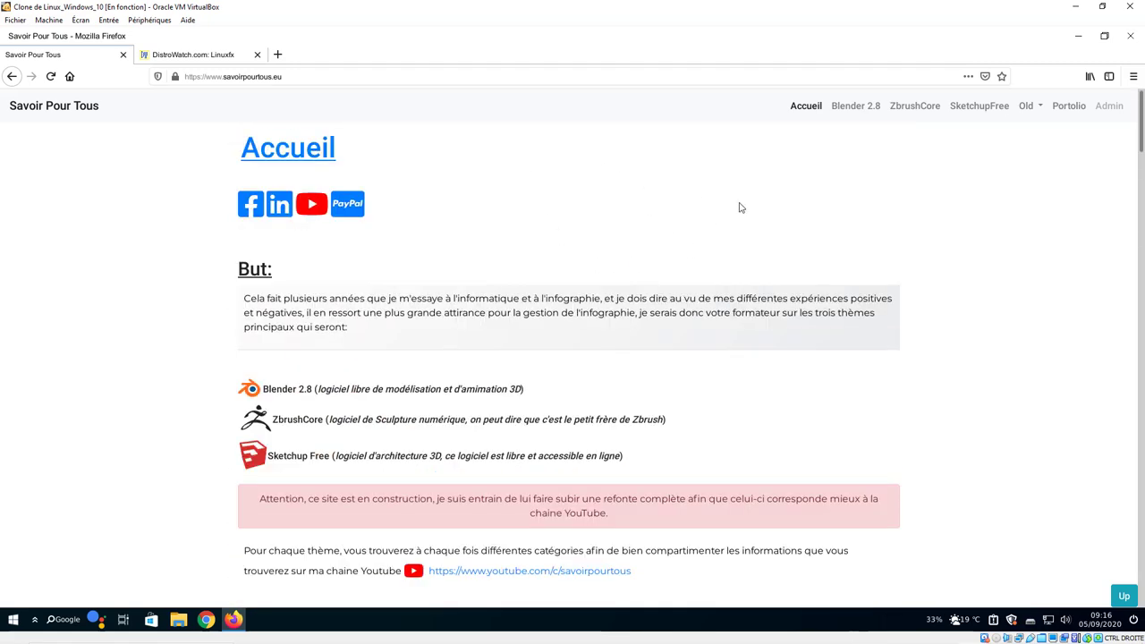
- Open the site's old Linux section and skim the Naissance de Linux page
left_click(1030, 107)
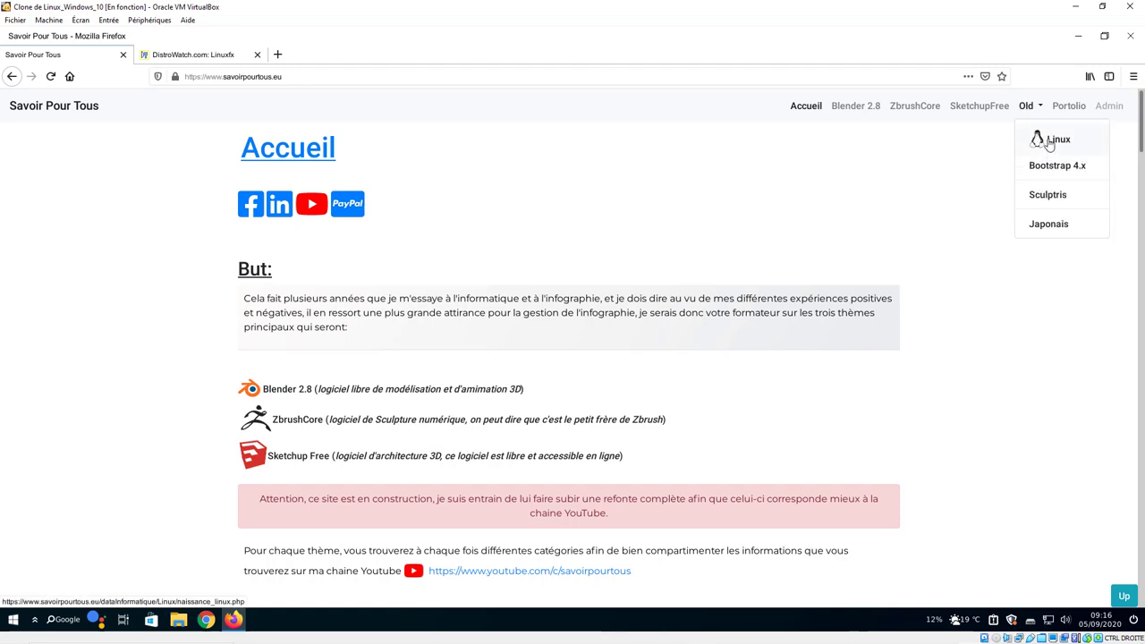
left_click(1050, 145)
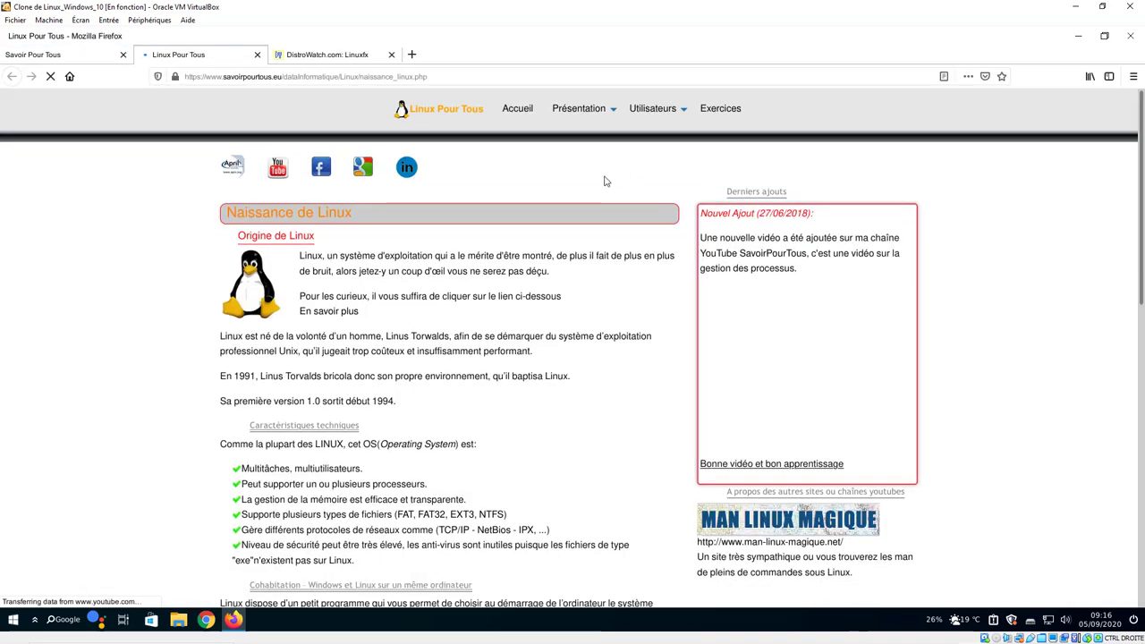
scroll(626, 243, "down", 3)
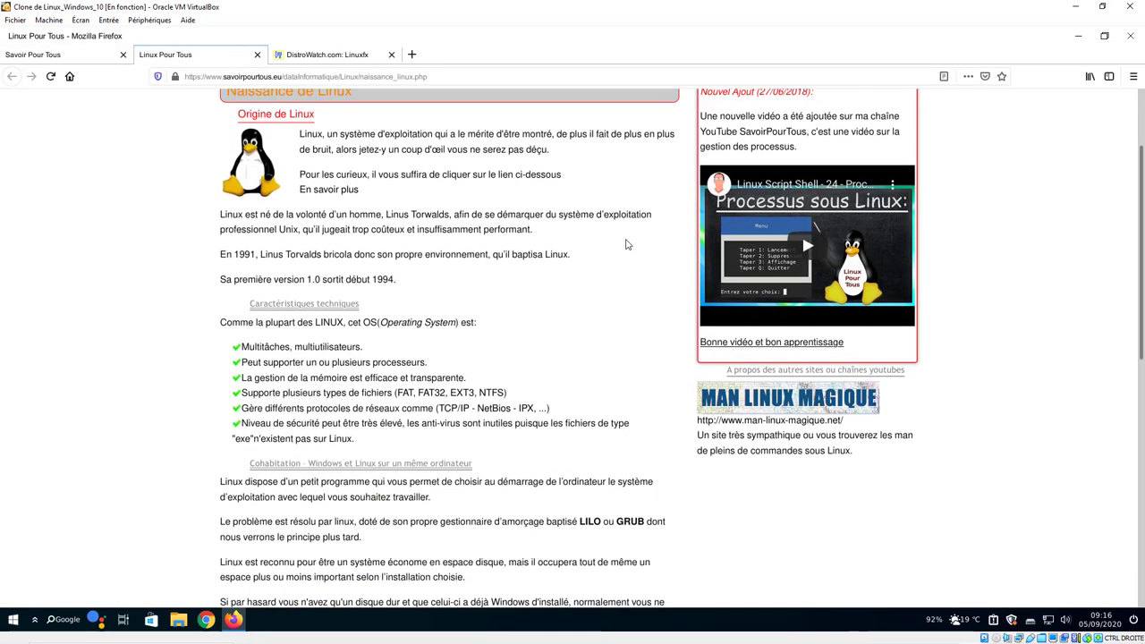
scroll(644, 223, "up", 4)
- Examine the zipped Script Shell lessons on the Linux Exercices page and close Firefox
left_click(721, 110)
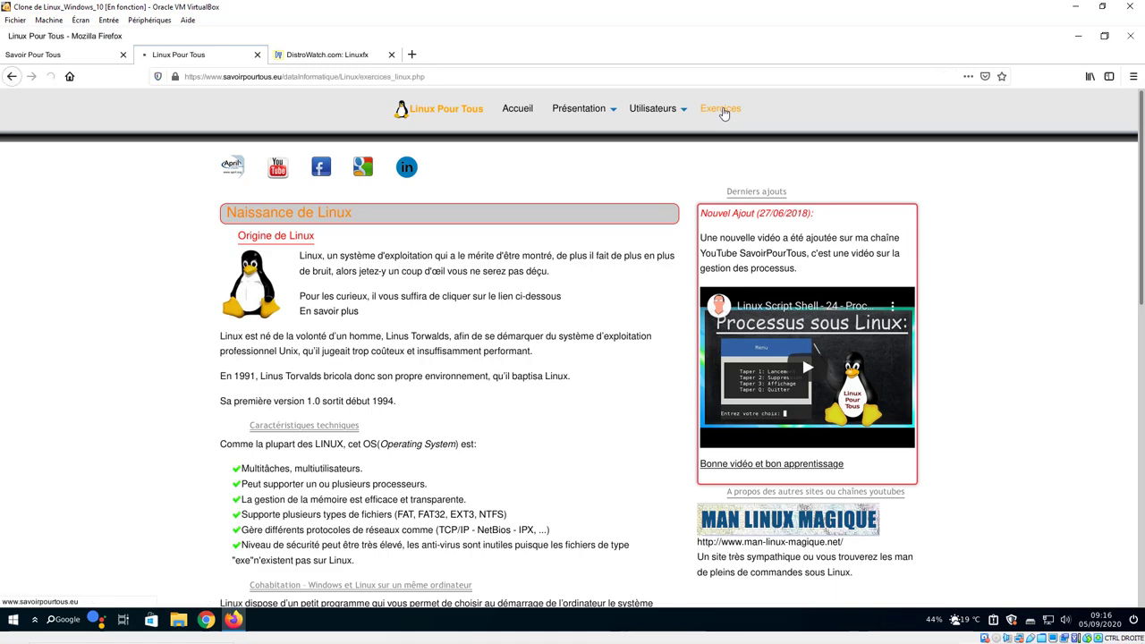
scroll(565, 272, "down", 5)
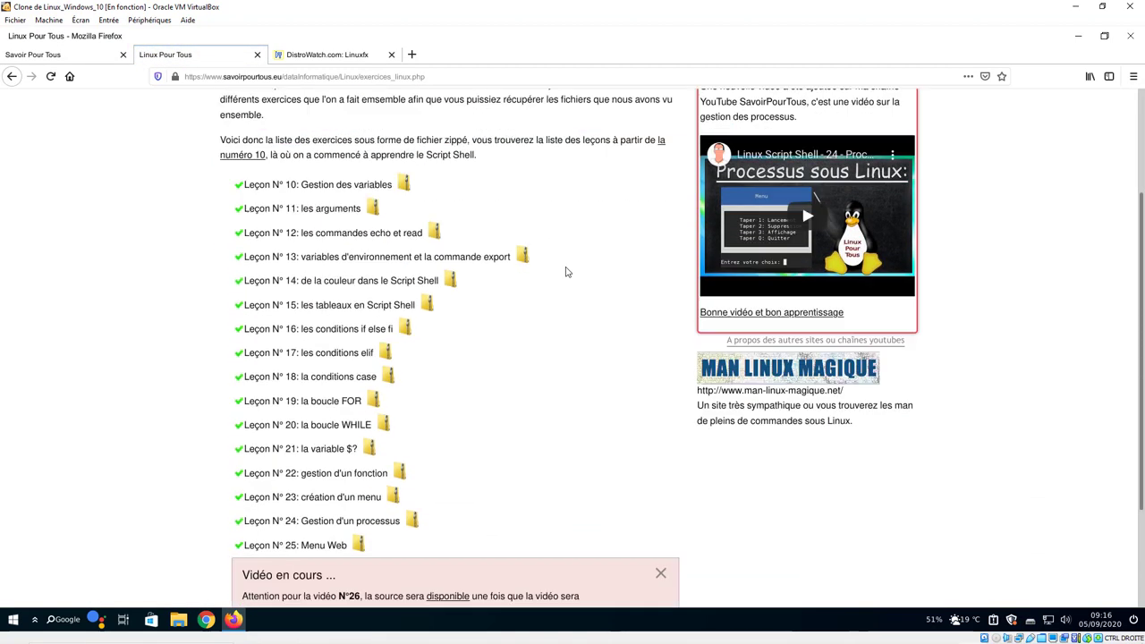
scroll(565, 272, "down", 3)
scroll(567, 268, "up", 6)
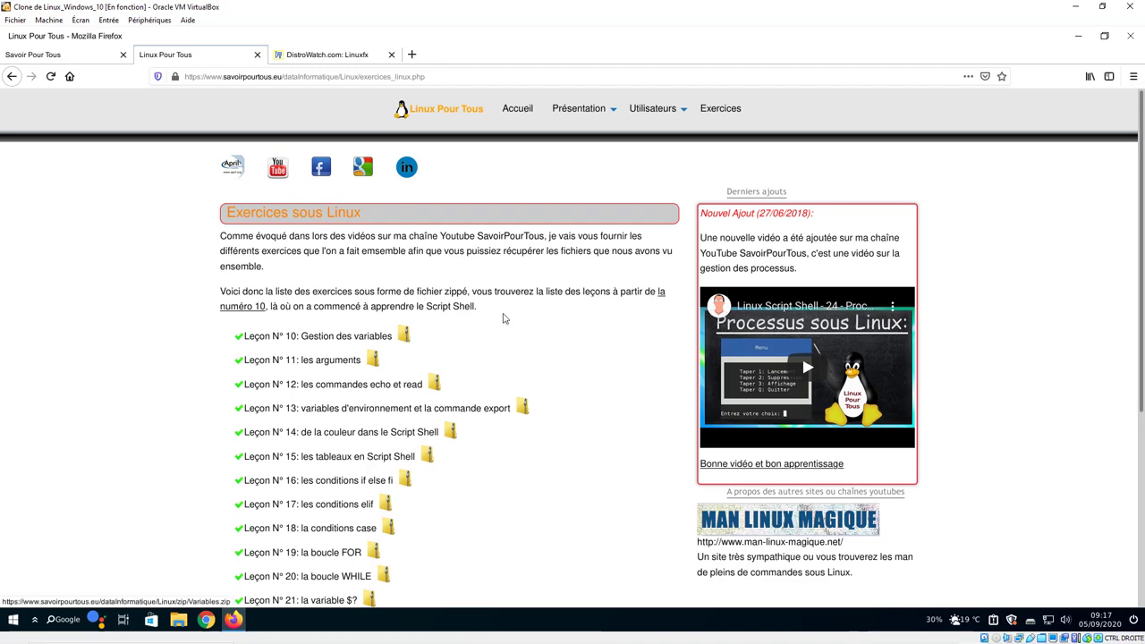
scroll(505, 319, "down", 4)
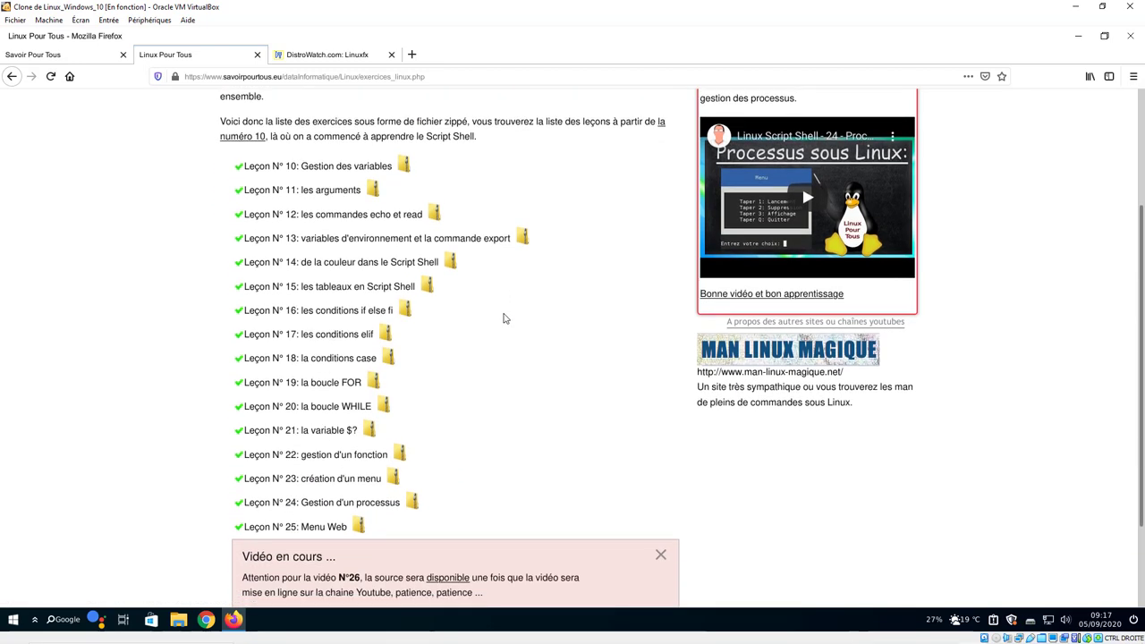
scroll(503, 318, "up", 4)
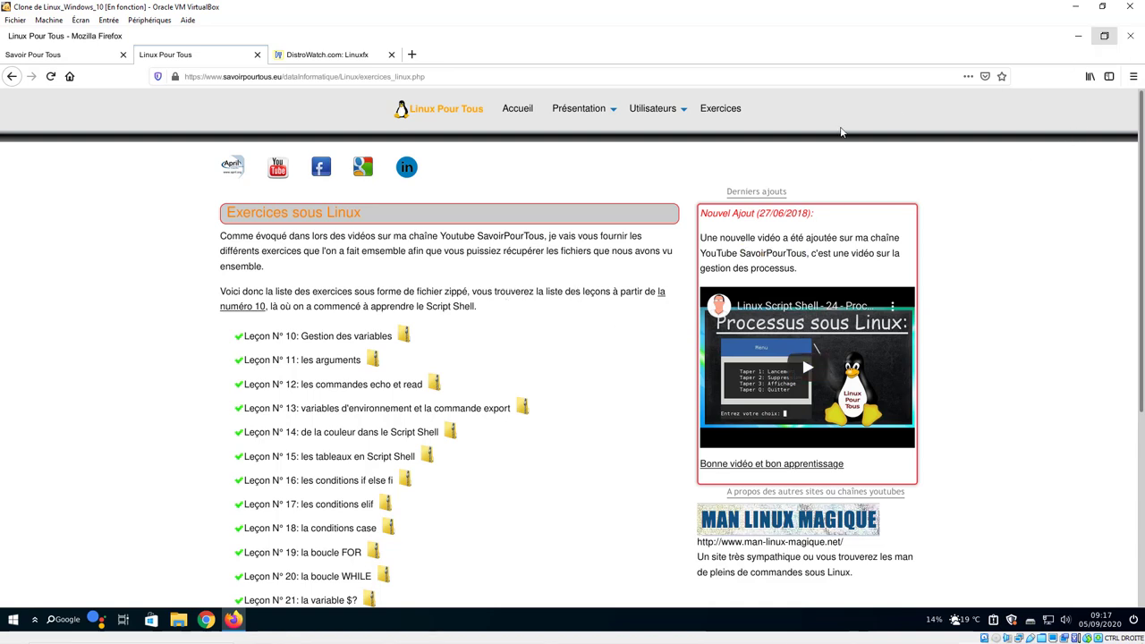
left_click(675, 359)
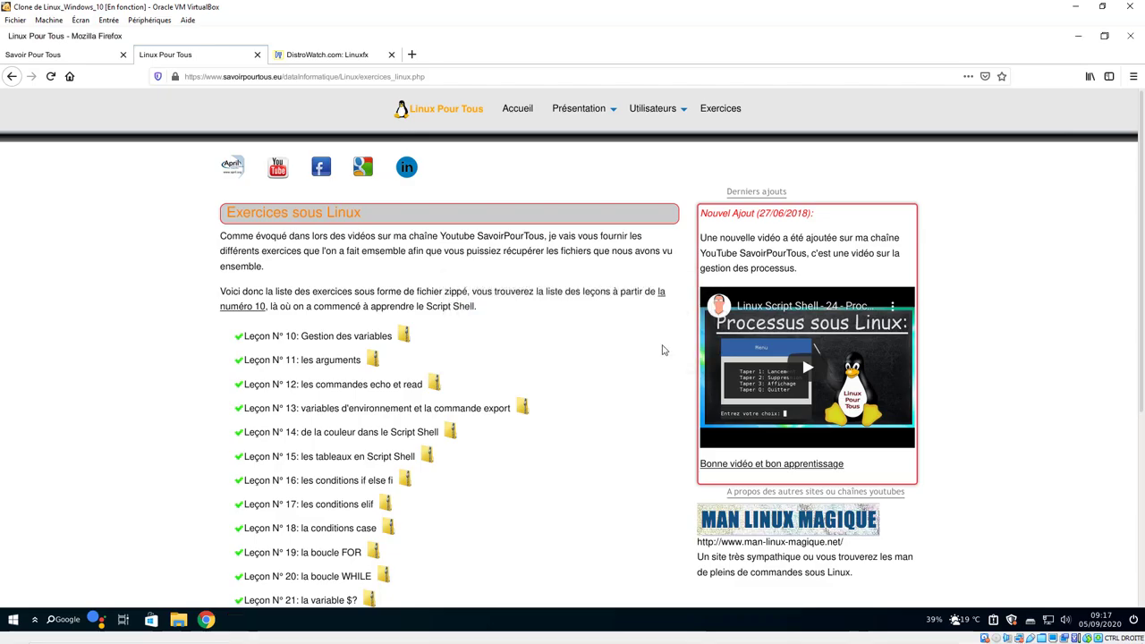